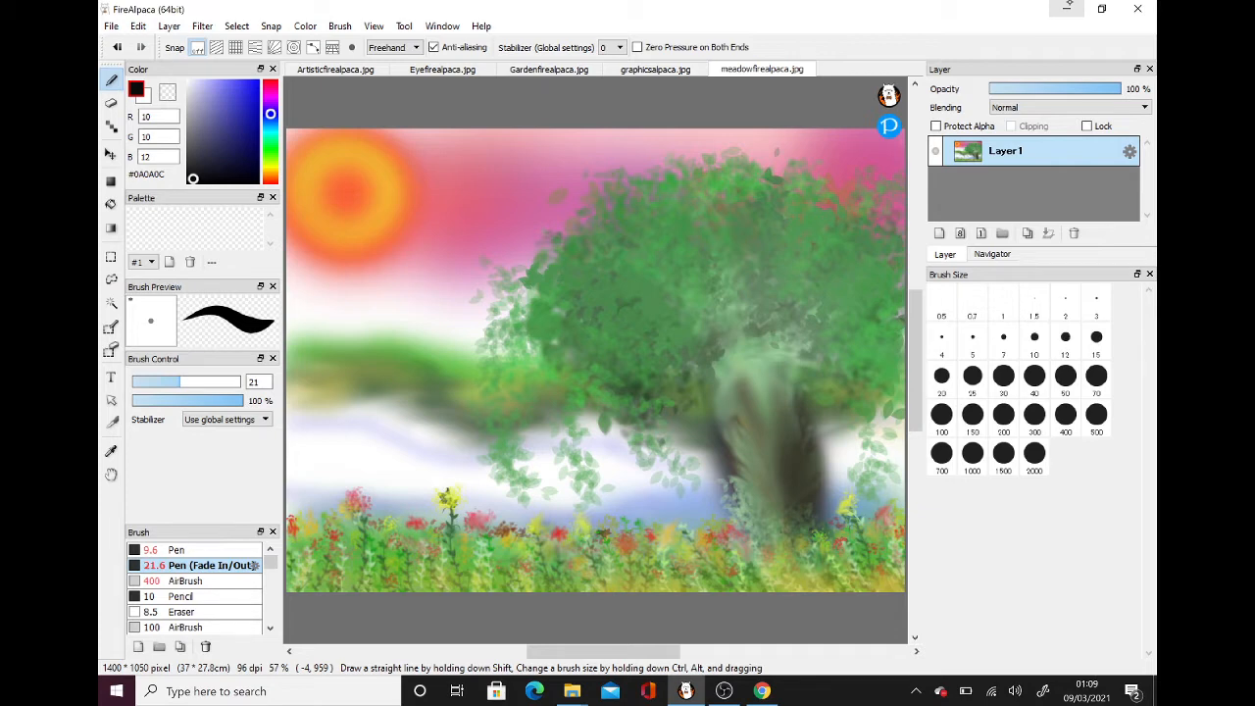
Look through the open Artistic, Eye, Garden, graphics and meadow artworks one after another.
left_click(329, 68)
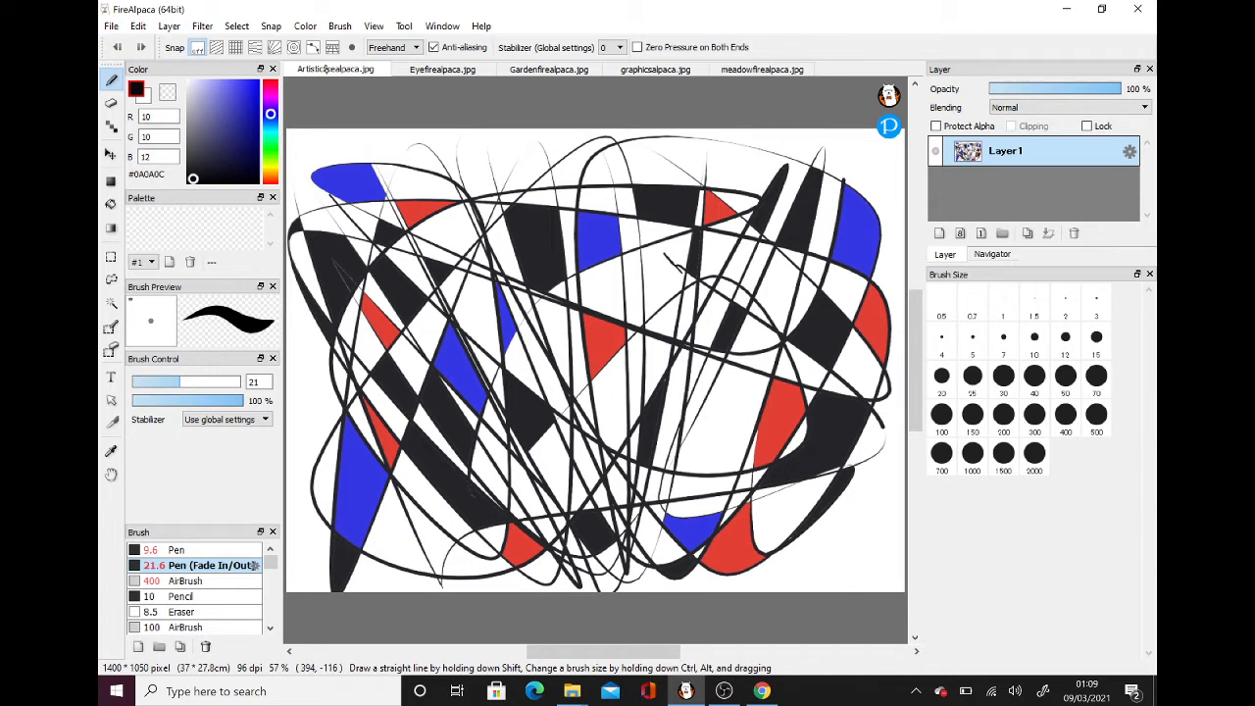
left_click(419, 71)
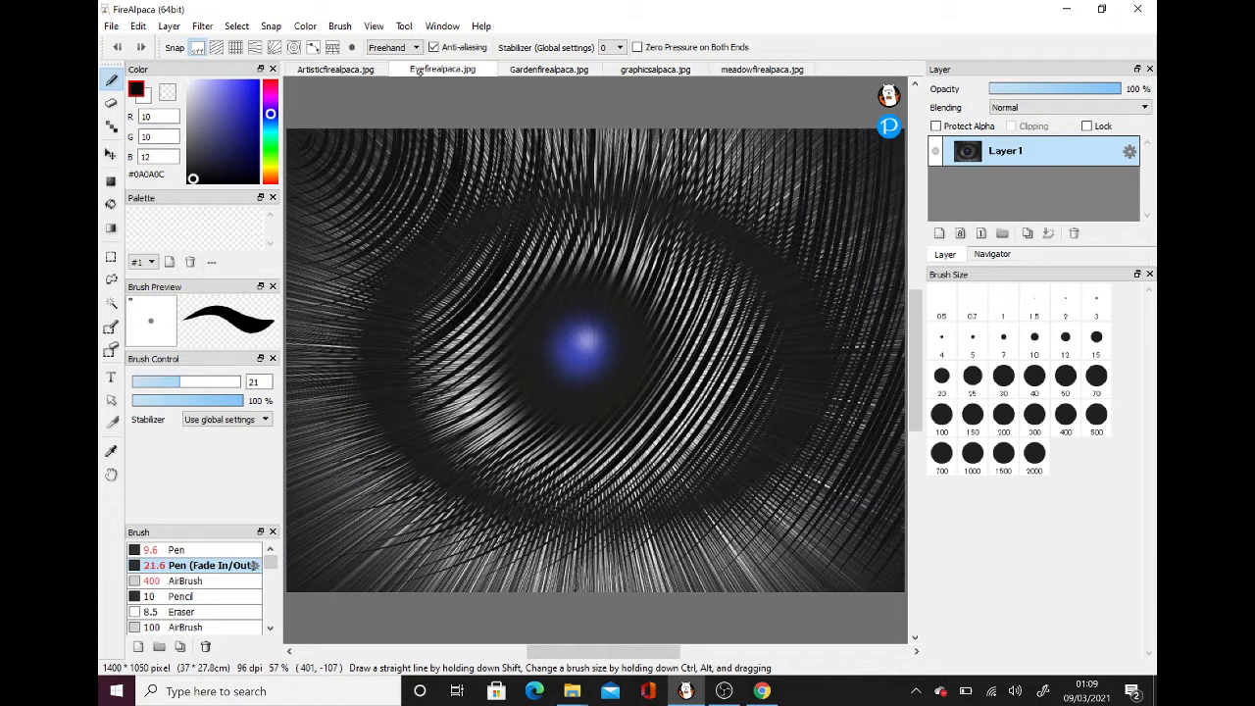
left_click(534, 69)
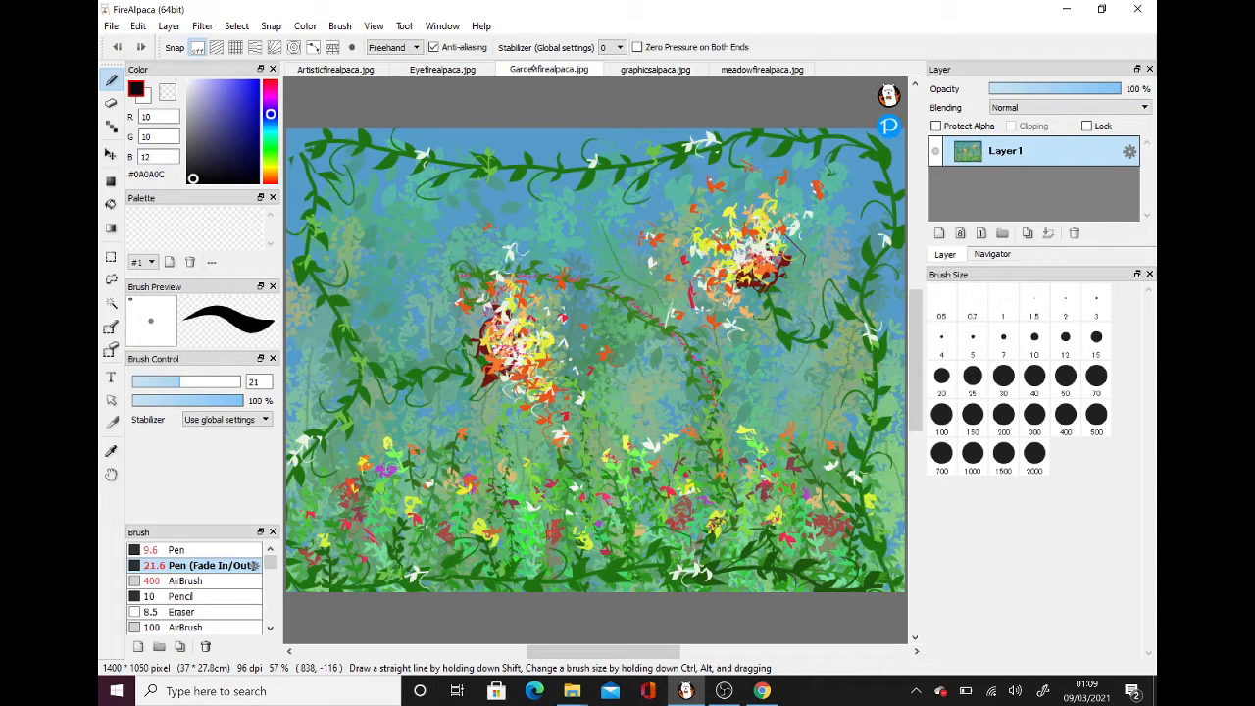
left_click(643, 69)
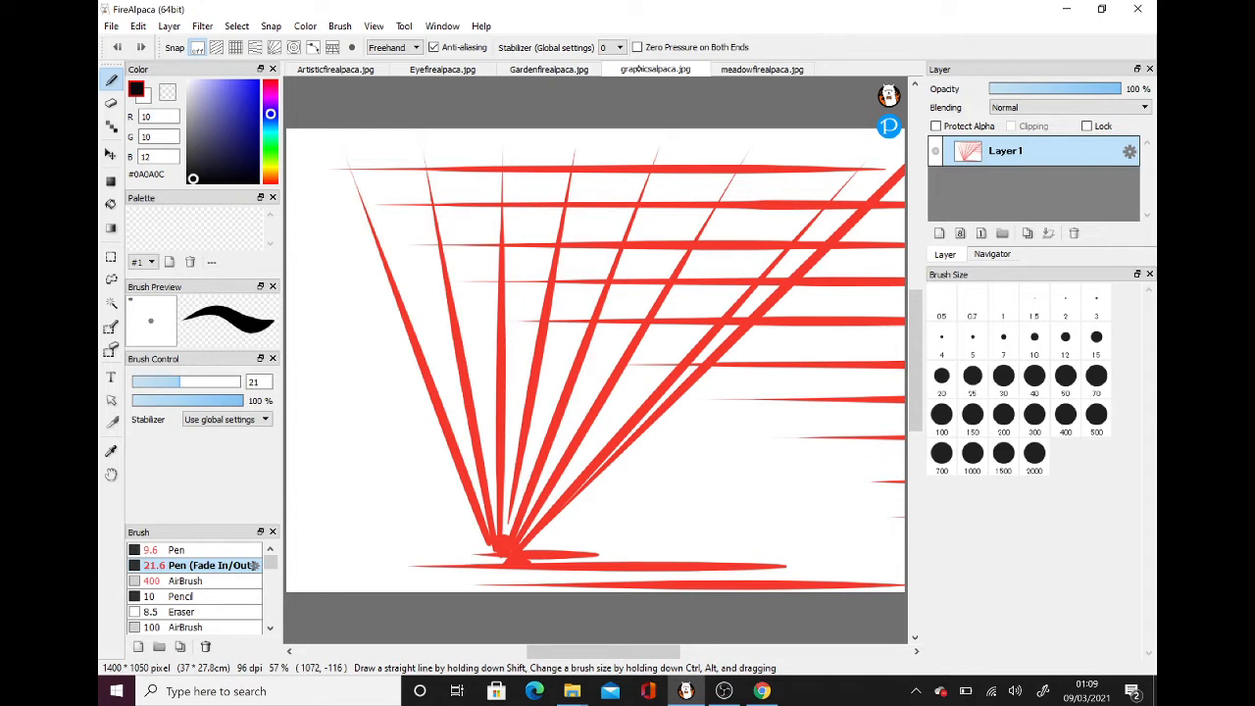
left_click(764, 70)
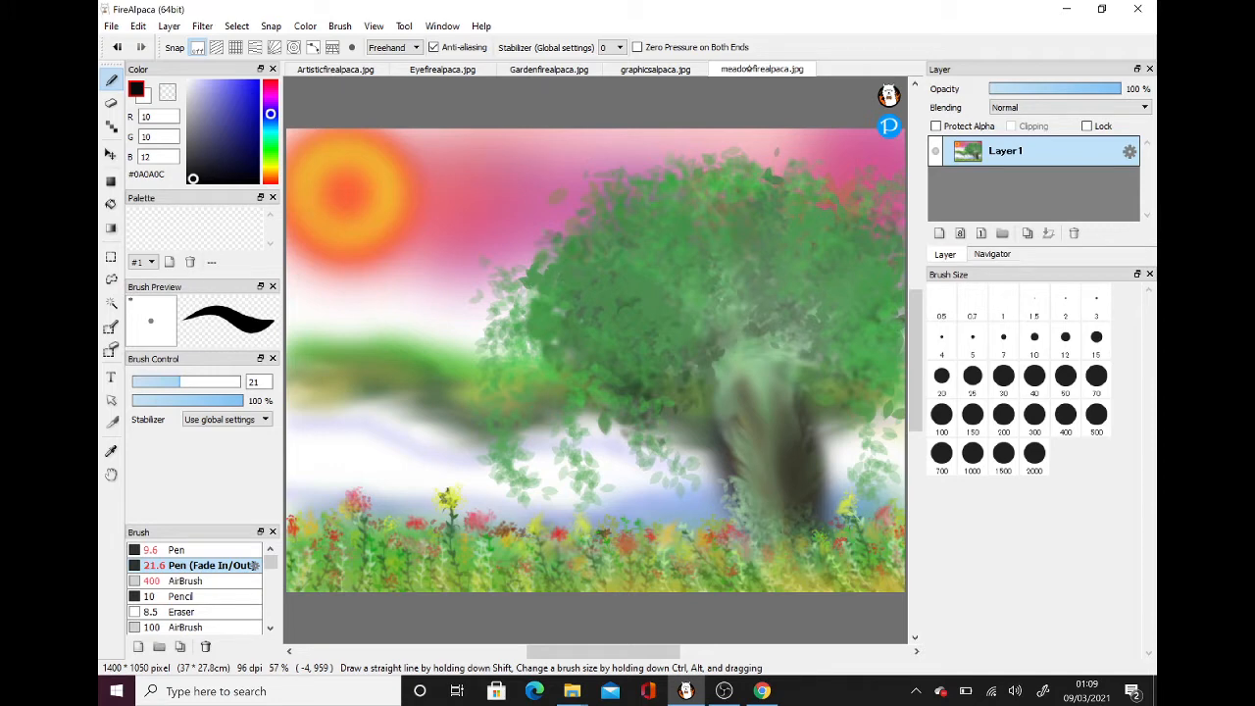
Create a new image of 2450 × 1800 pixels at 350 dpi with a transparent background and a color layer.
key("alt+f")
key("Return")
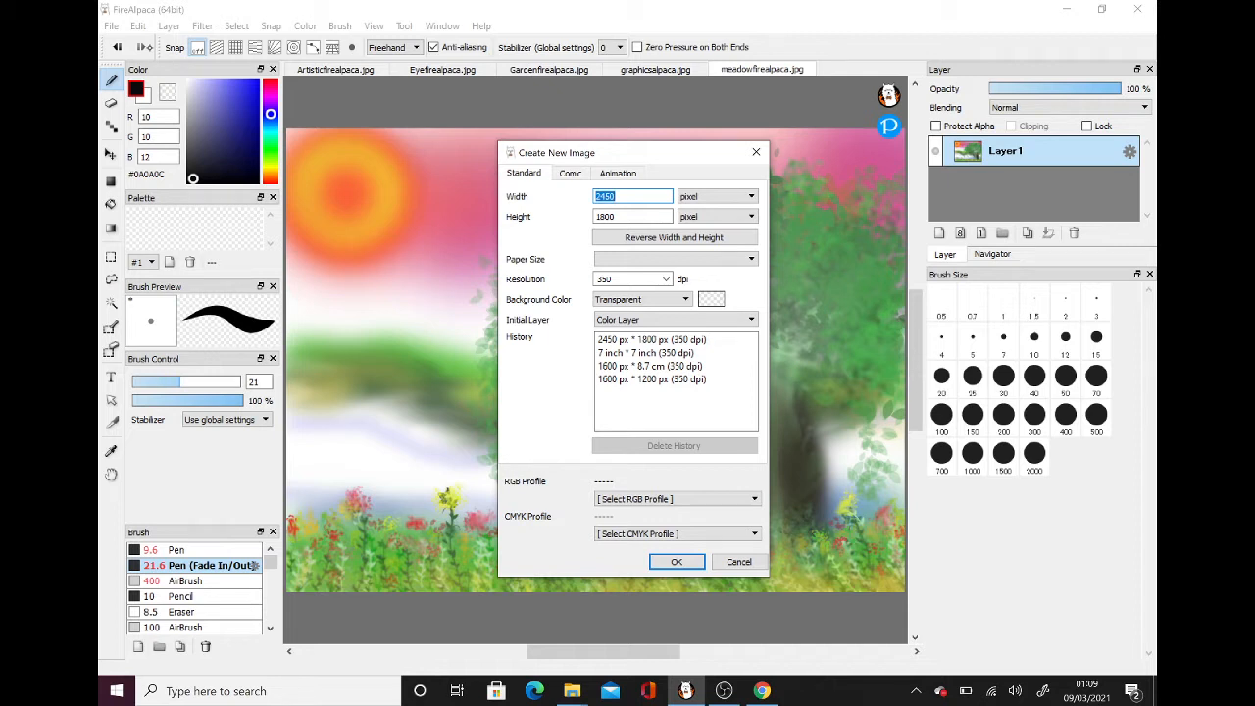
left_click(675, 561)
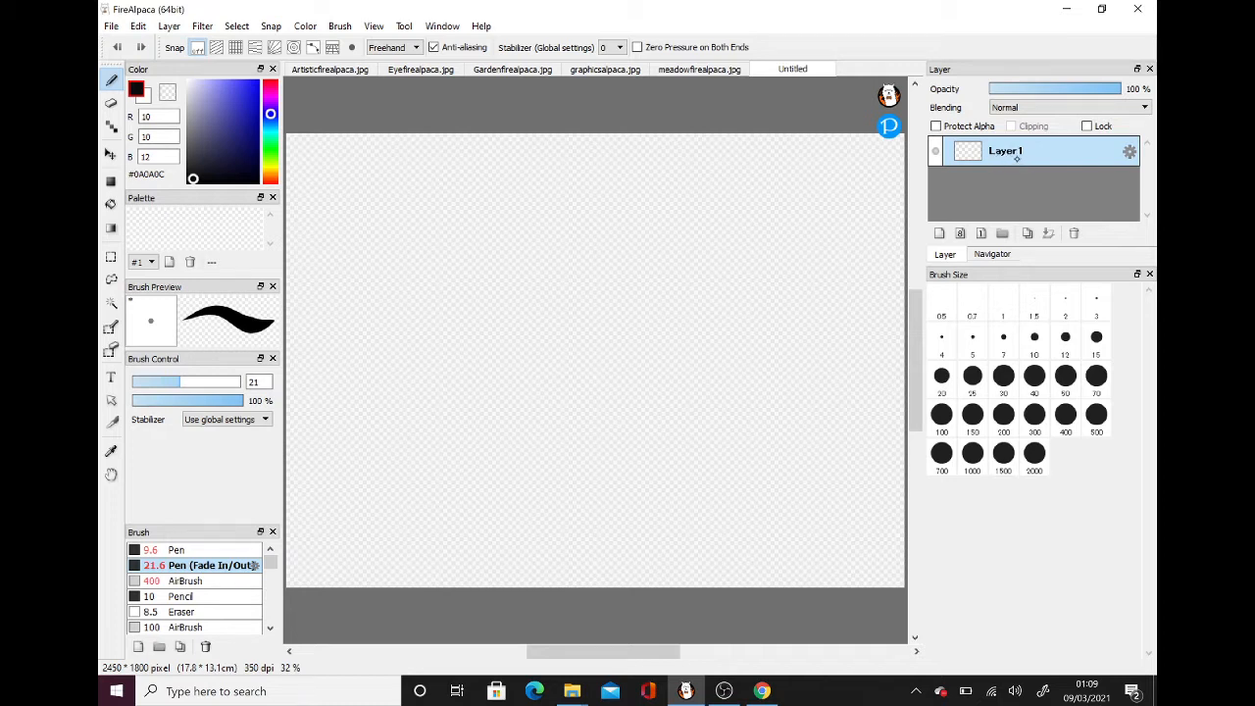
Rename Layer1 as "background".
double_click(1007, 154)
left_click(642, 304)
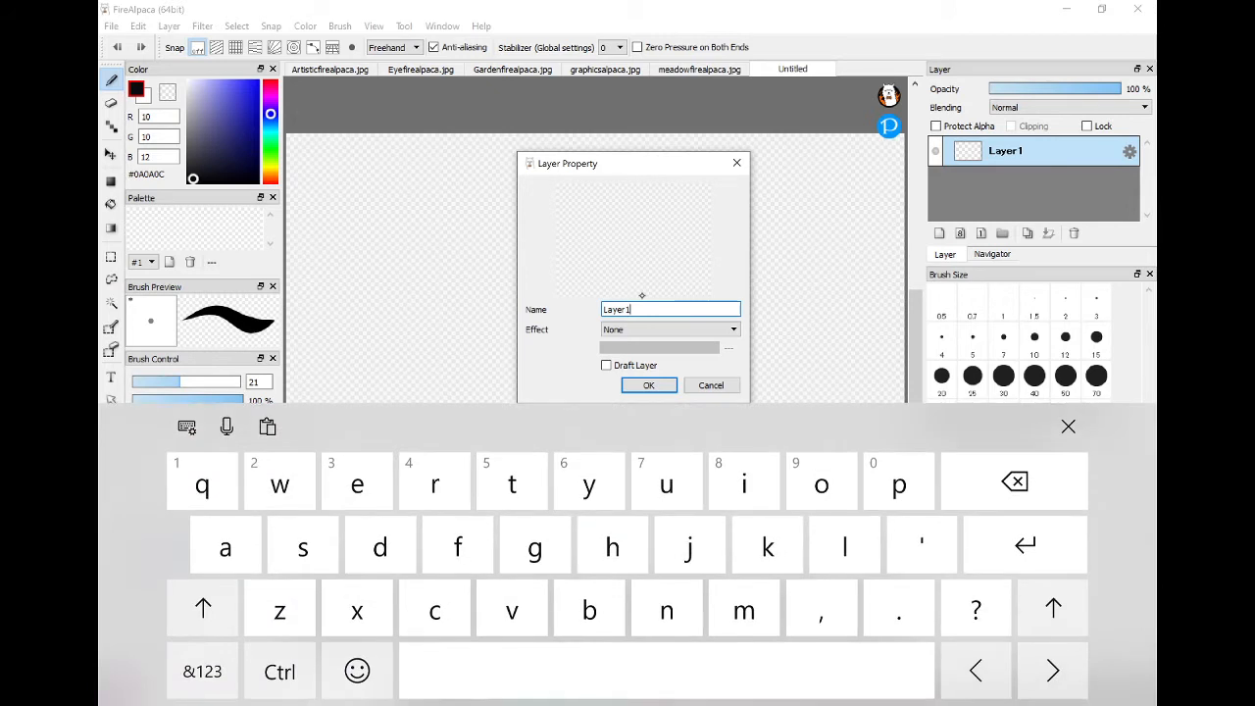
key("BackSpace")
key("BackSpace")
key("BackSpace")
key("BackSpace")
key("BackSpace")
key("BackSpace")
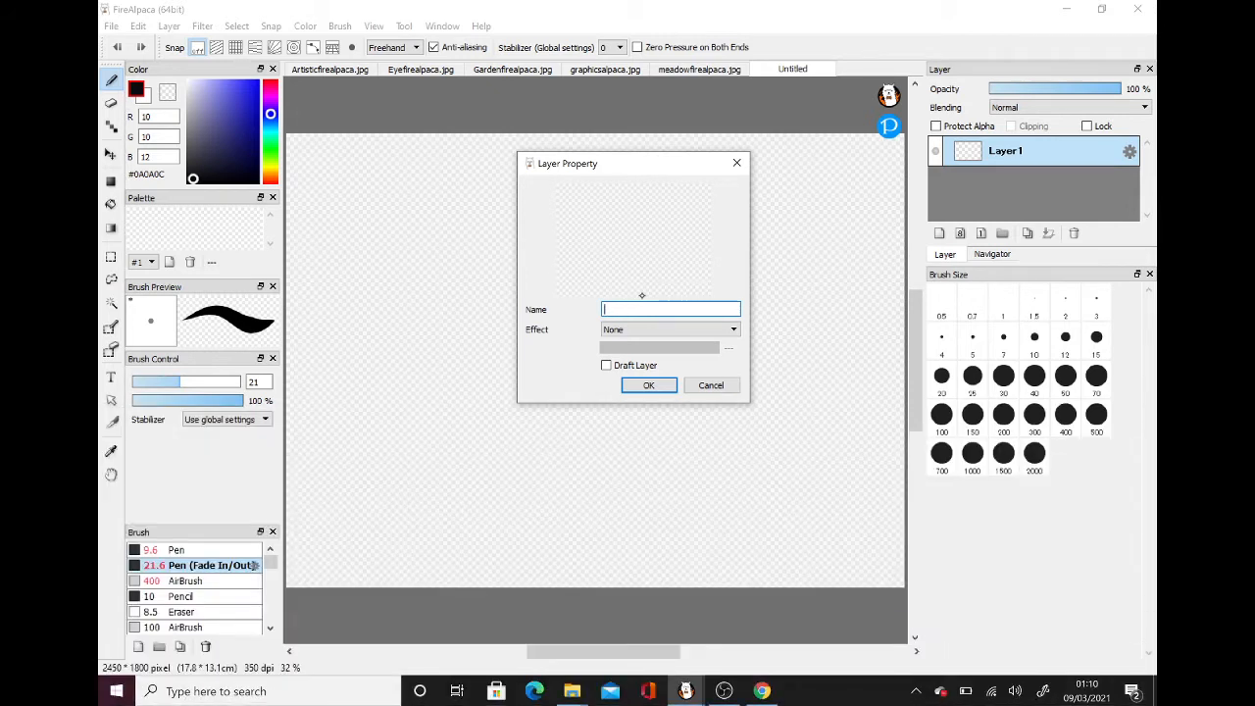
type("background")
left_click(652, 385)
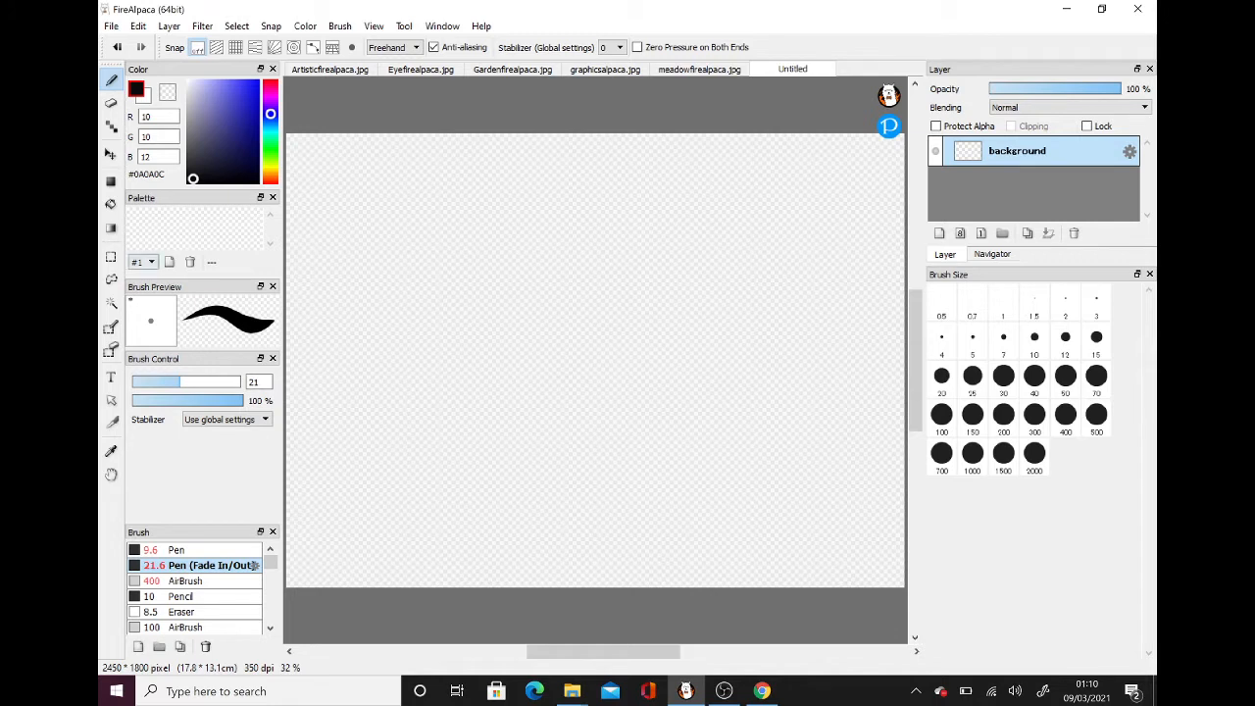
Fill the background layer with pale lavender #E8E8F8 and add a new layer above it.
key("g")
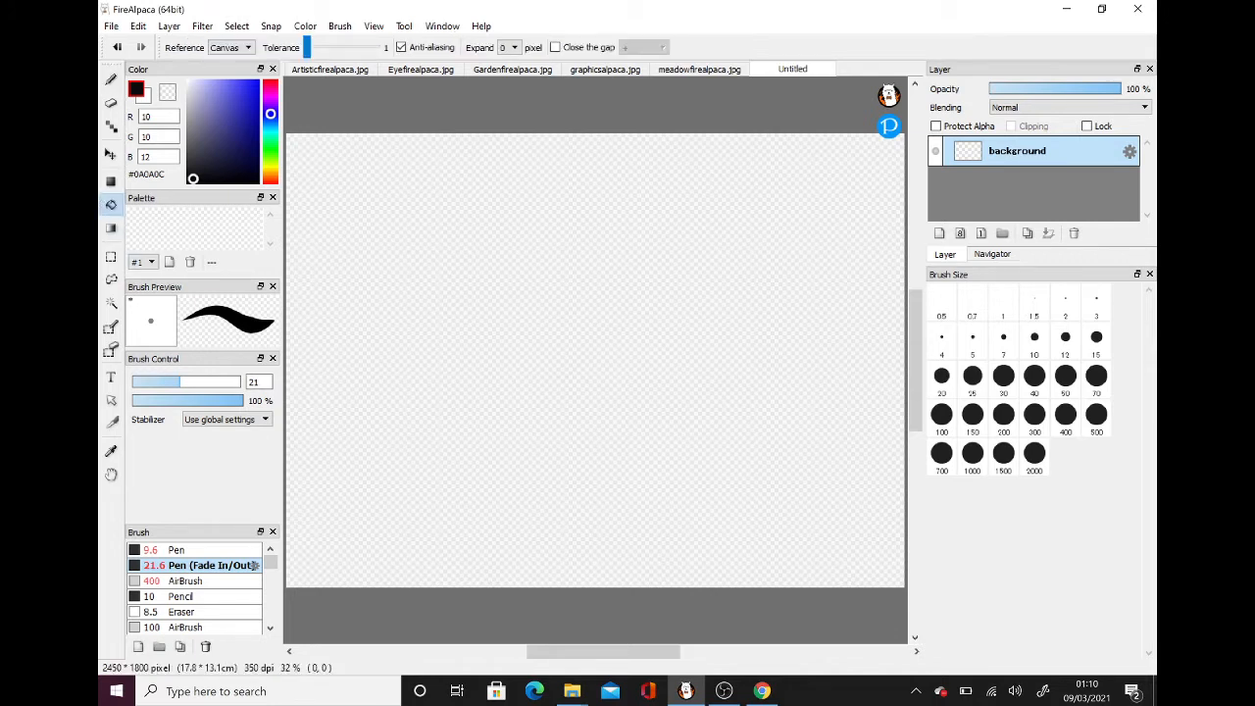
left_click(193, 84)
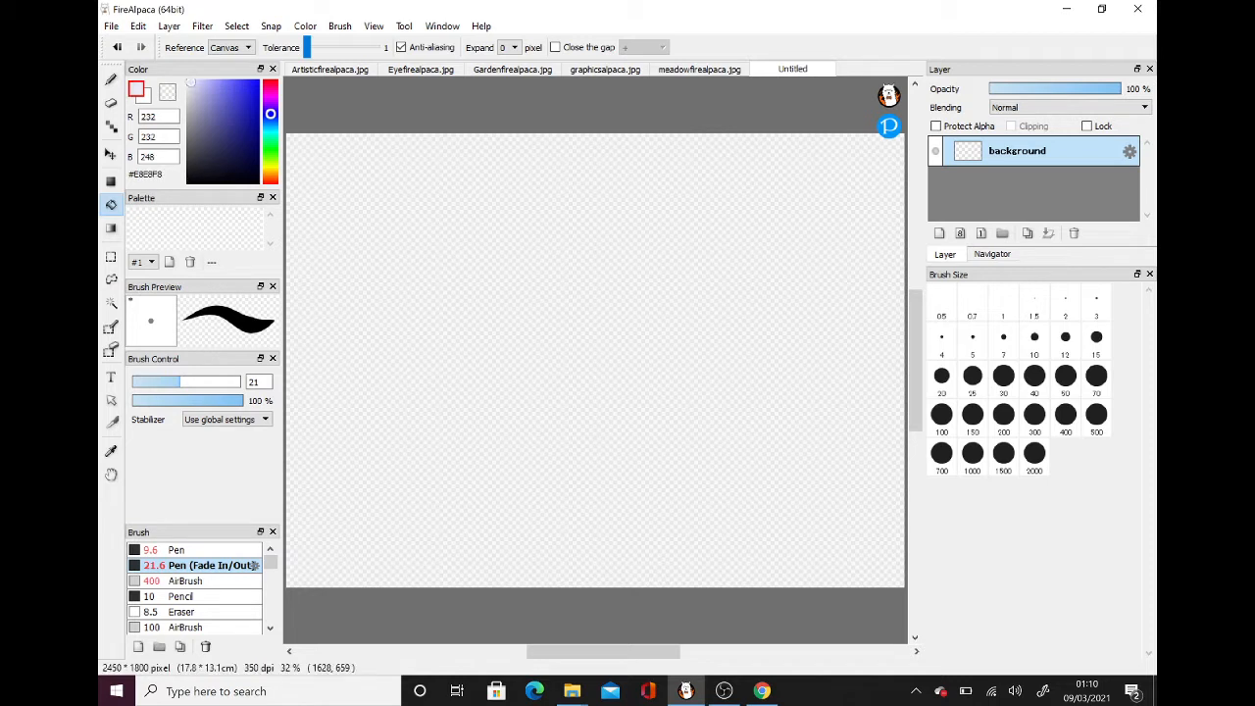
left_click(643, 309)
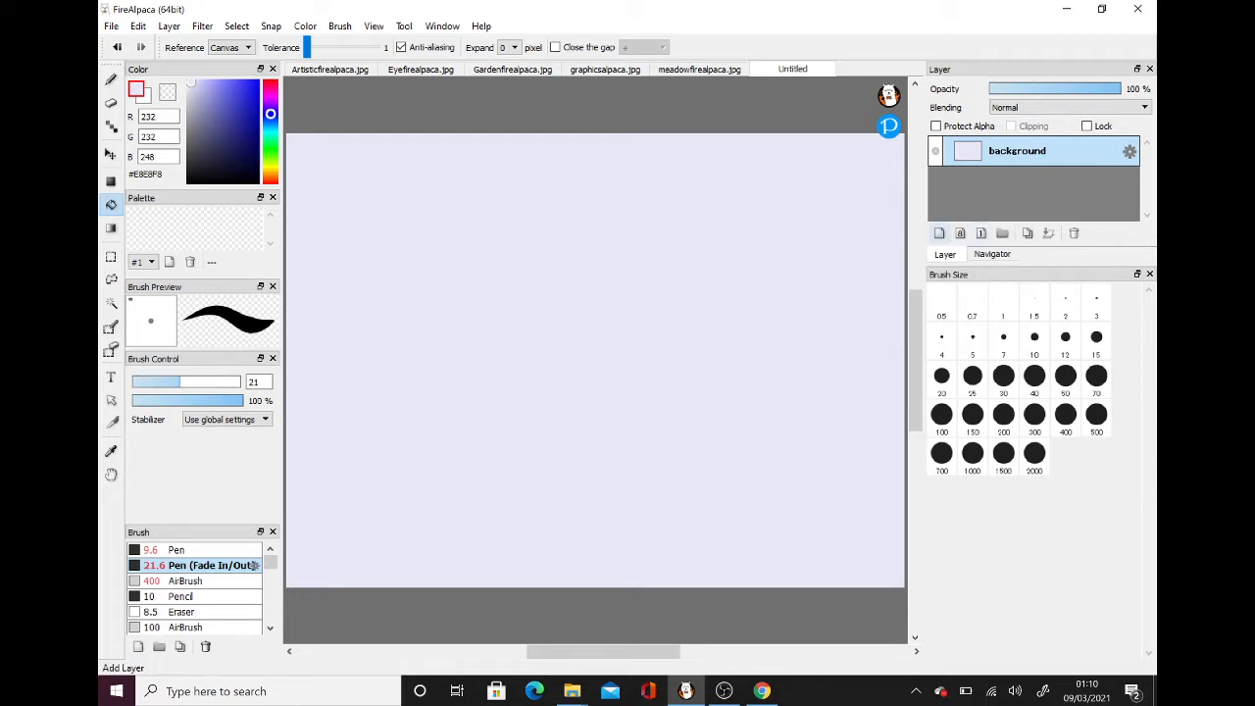
left_click(938, 233)
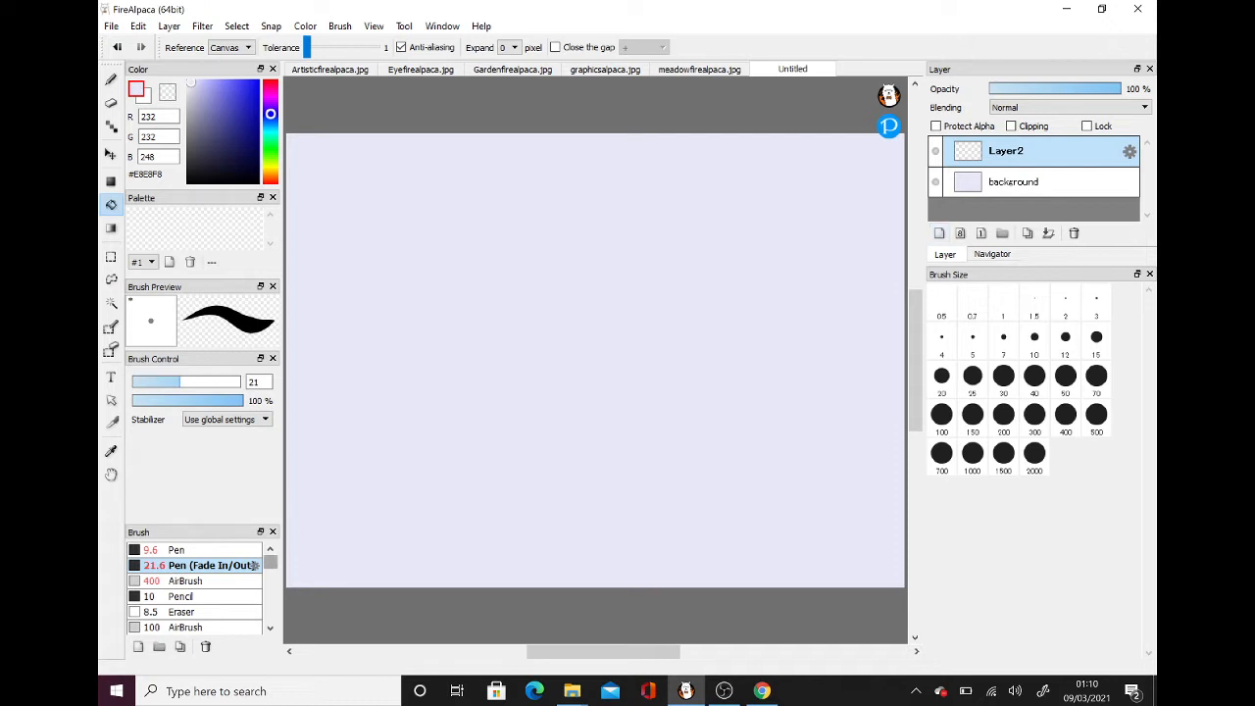
Set up concentric circle snapping for the brush, with its center in the lower-right part of the canvas.
scroll(253, 564, "down", 10)
scroll(196, 588, "up", 10)
key("b")
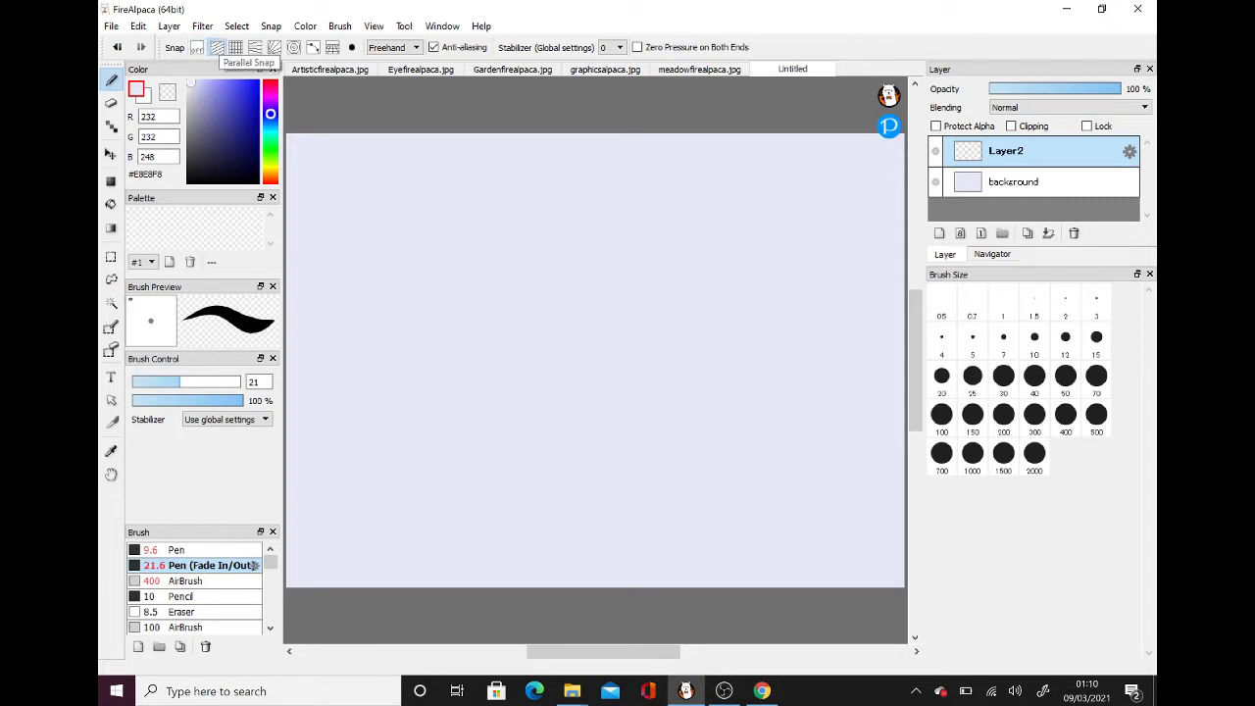
left_click(236, 47)
left_click(255, 47)
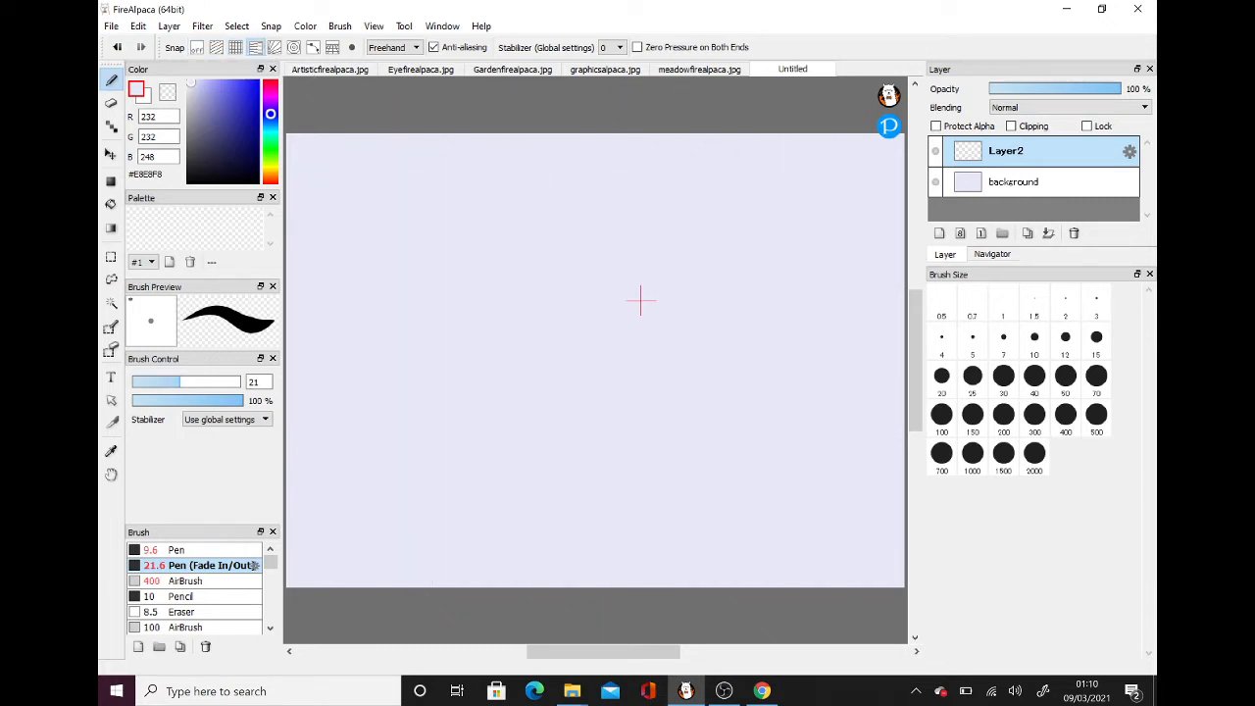
left_click(275, 47)
left_click(294, 47)
left_click(388, 394, "ctrl")
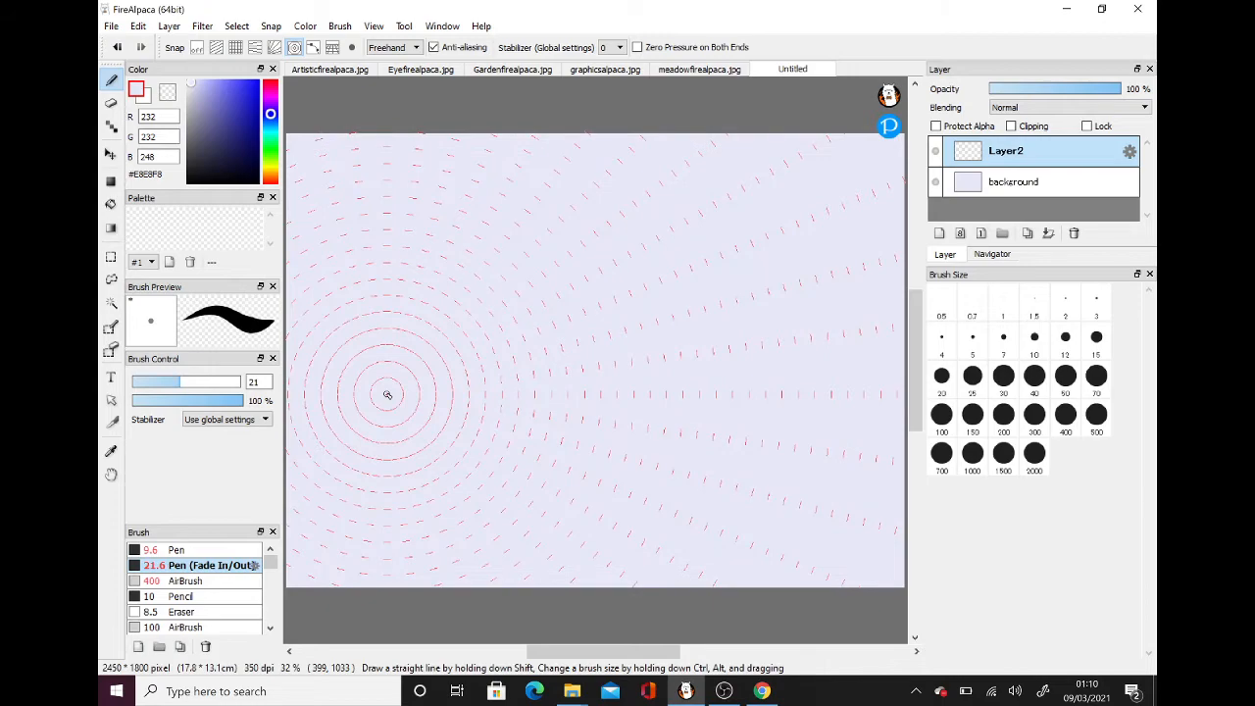
left_click_drag(387, 394, 719, 440)
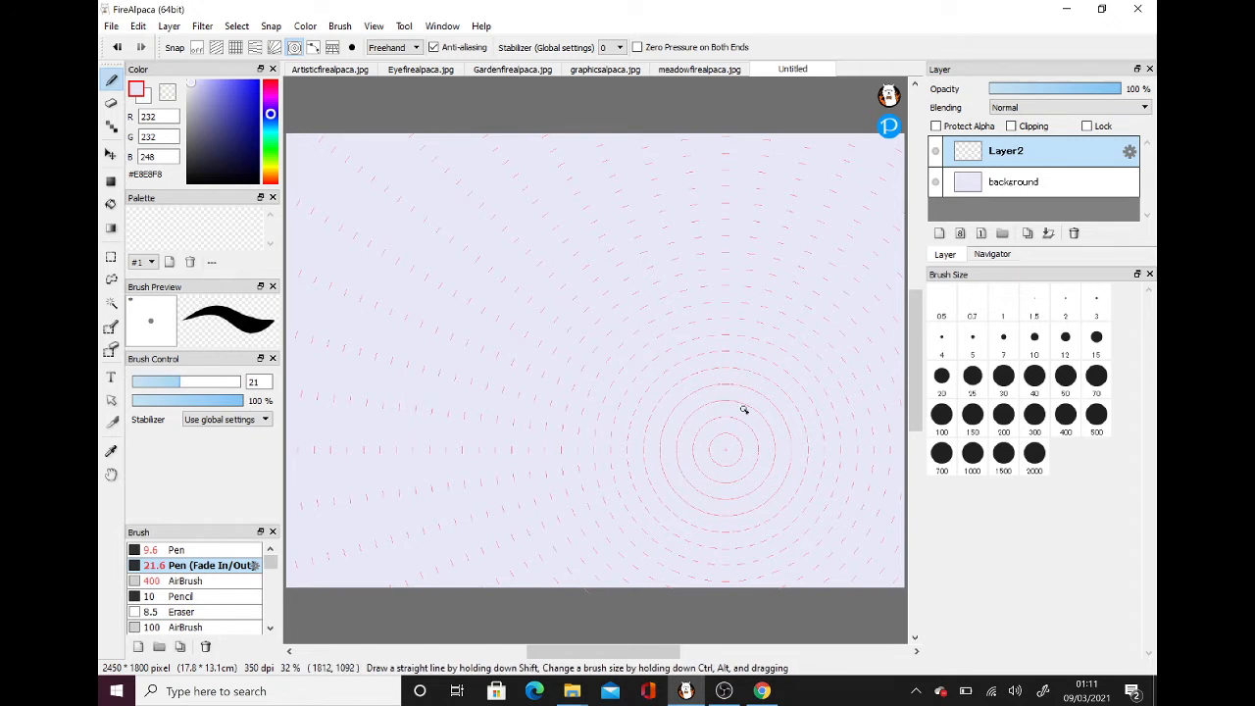
Draw five concentric rings in near-black #070708 around the snap center on Layer2.
left_click(191, 180)
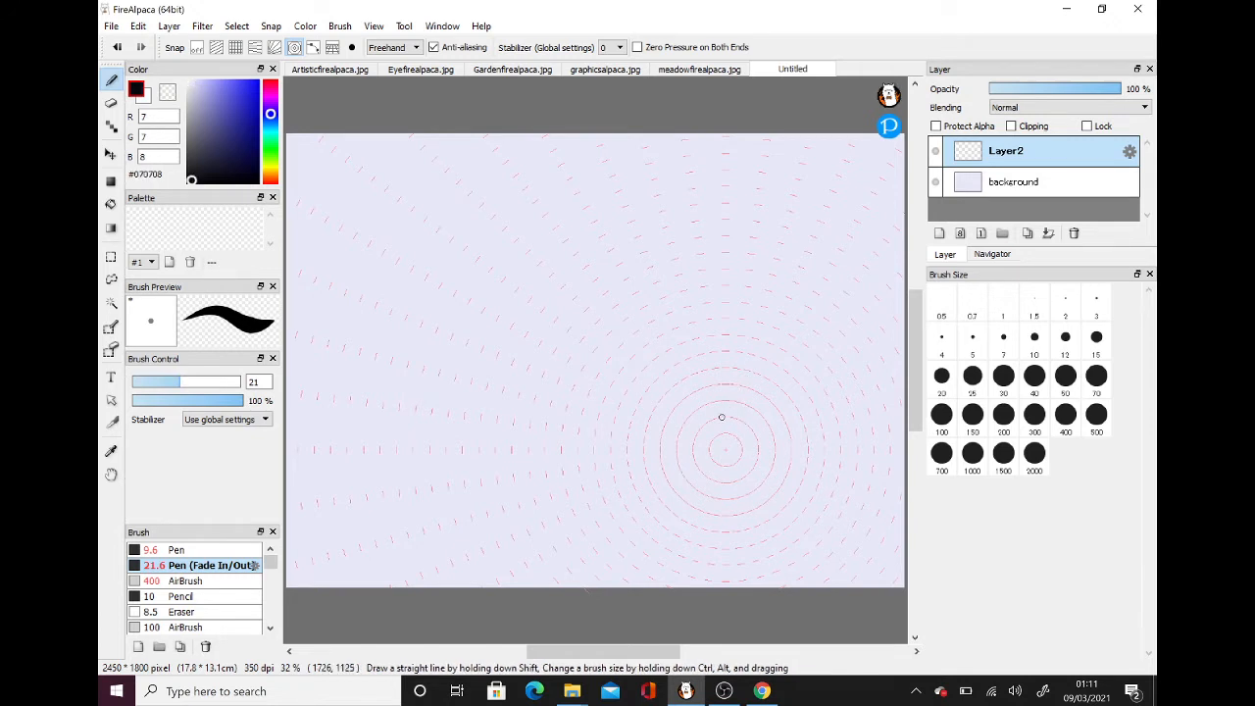
mouse_move(723, 418)
left_mouse_down()
mouse_move(720, 481)
mouse_move(685, 451)
left_mouse_up()
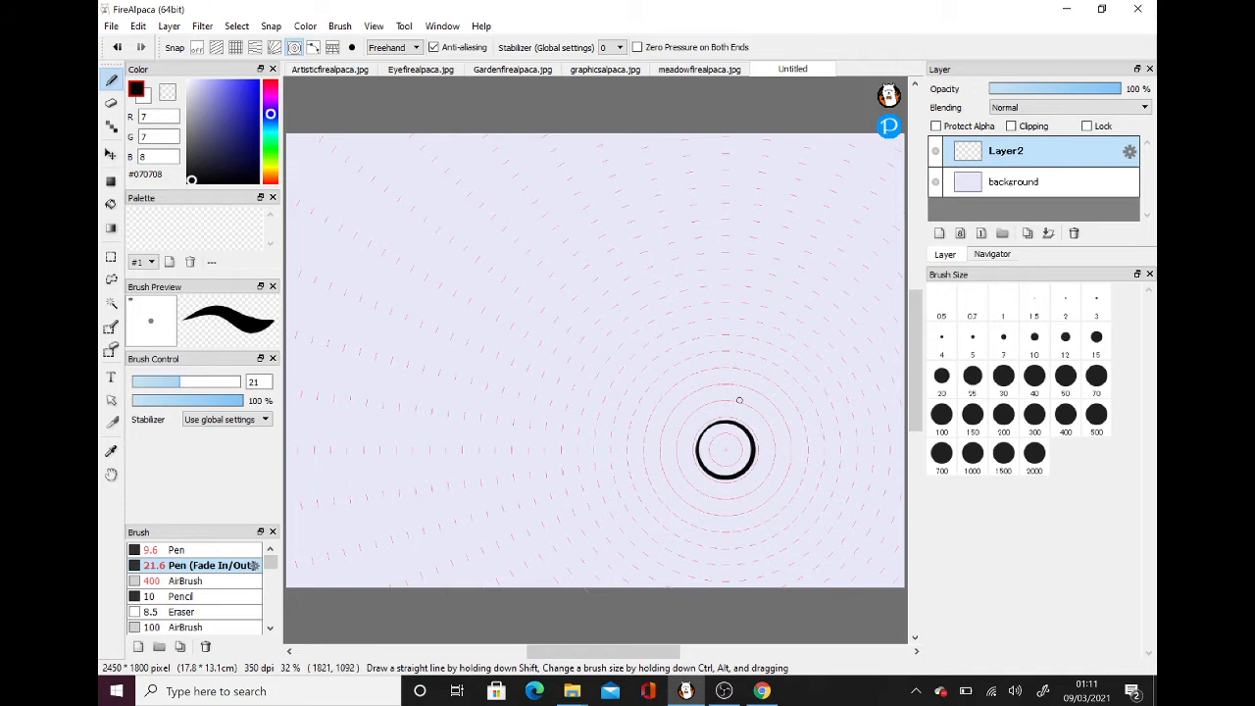
mouse_move(745, 394)
left_mouse_down()
mouse_move(669, 429)
mouse_move(790, 428)
mouse_move(738, 391)
mouse_move(652, 375)
mouse_move(806, 485)
mouse_move(784, 364)
mouse_move(544, 482)
mouse_move(851, 512)
mouse_move(790, 363)
left_mouse_up()
mouse_move(760, 320)
left_mouse_down()
mouse_move(549, 406)
mouse_move(817, 579)
mouse_move(572, 358)
left_mouse_up()
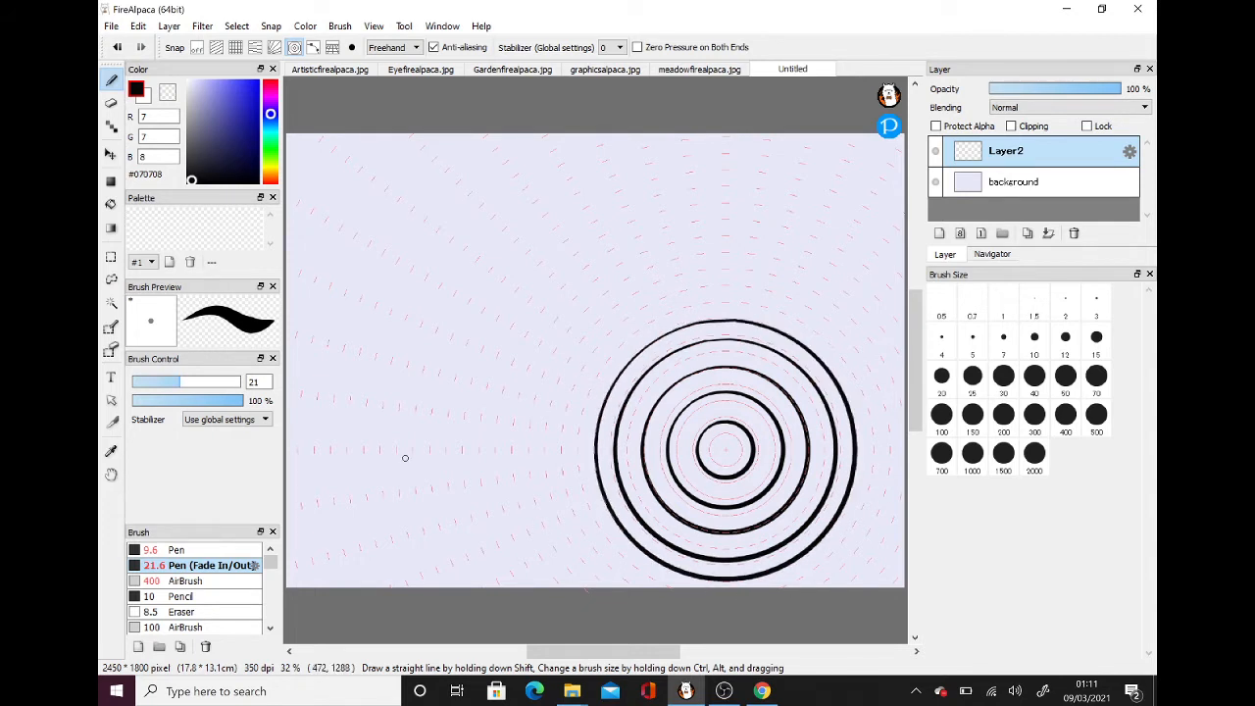
Surround the inner circles with progressively wider black rings that run off the canvas edges.
mouse_move(789, 309)
left_mouse_down()
mouse_move(549, 402)
mouse_move(863, 549)
mouse_move(619, 296)
mouse_move(805, 291)
mouse_move(608, 584)
mouse_move(829, 285)
mouse_move(726, 275)
left_mouse_up()
mouse_move(439, 381)
left_mouse_down()
mouse_move(499, 319)
mouse_move(461, 411)
mouse_move(442, 353)
mouse_move(830, 256)
mouse_move(534, 549)
mouse_move(896, 323)
mouse_move(635, 227)
left_mouse_up()
mouse_move(862, 267)
left_mouse_down()
mouse_move(795, 223)
mouse_move(519, 598)
mouse_move(611, 676)
left_mouse_up()
mouse_move(897, 302)
left_mouse_down()
mouse_move(842, 248)
mouse_move(739, 222)
left_mouse_up()
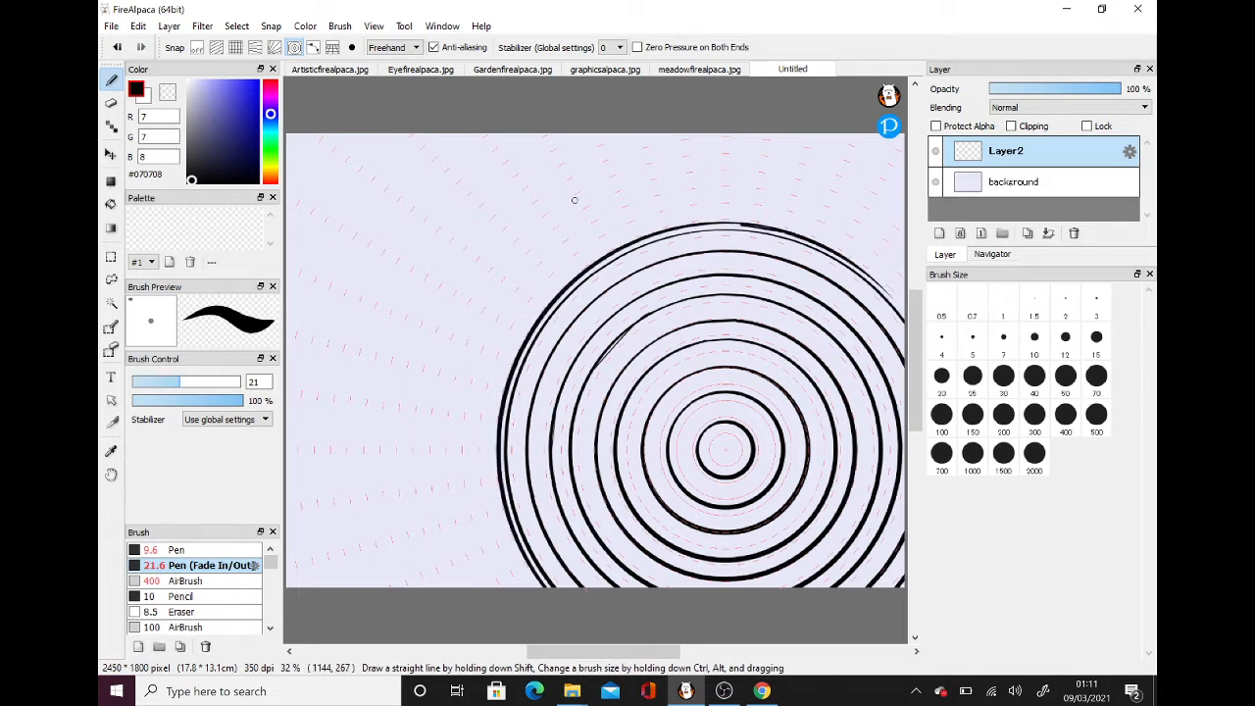
mouse_move(890, 269)
left_mouse_down()
mouse_move(857, 238)
mouse_move(486, 232)
mouse_move(304, 611)
mouse_move(505, 593)
left_mouse_up()
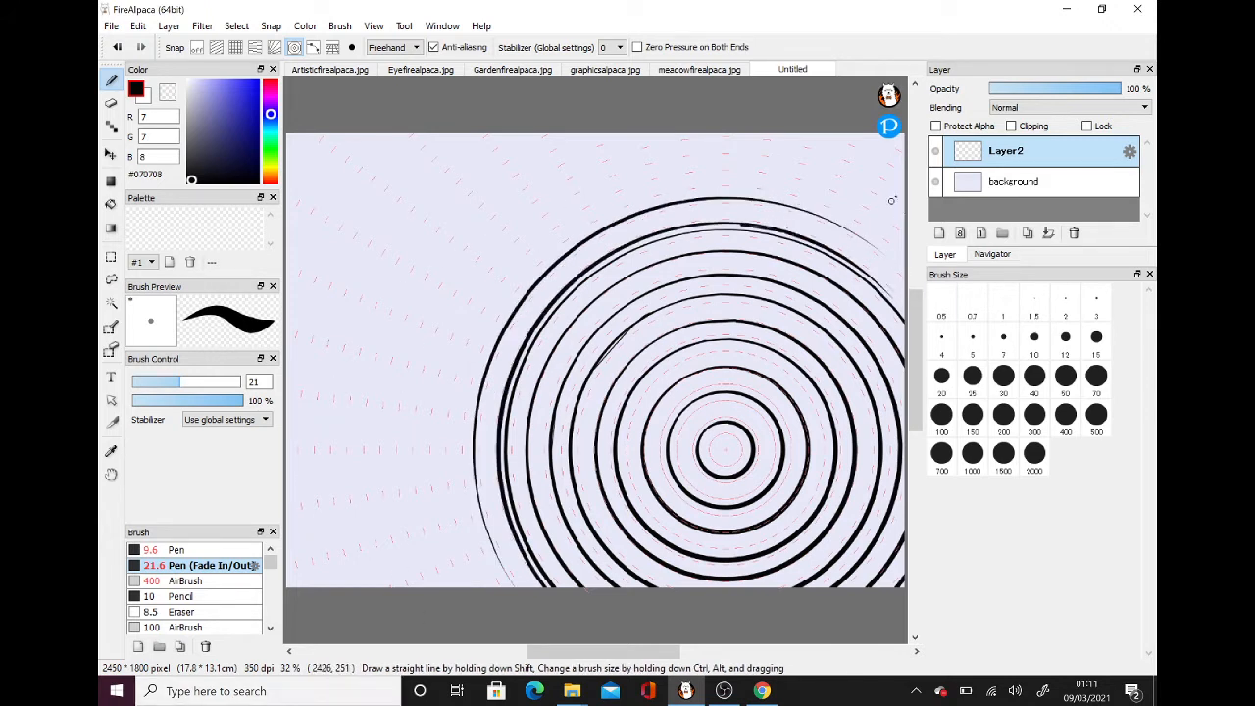
mouse_move(893, 244)
left_mouse_down()
mouse_move(819, 201)
mouse_move(460, 490)
mouse_move(502, 588)
left_mouse_up()
key("ctrl+z")
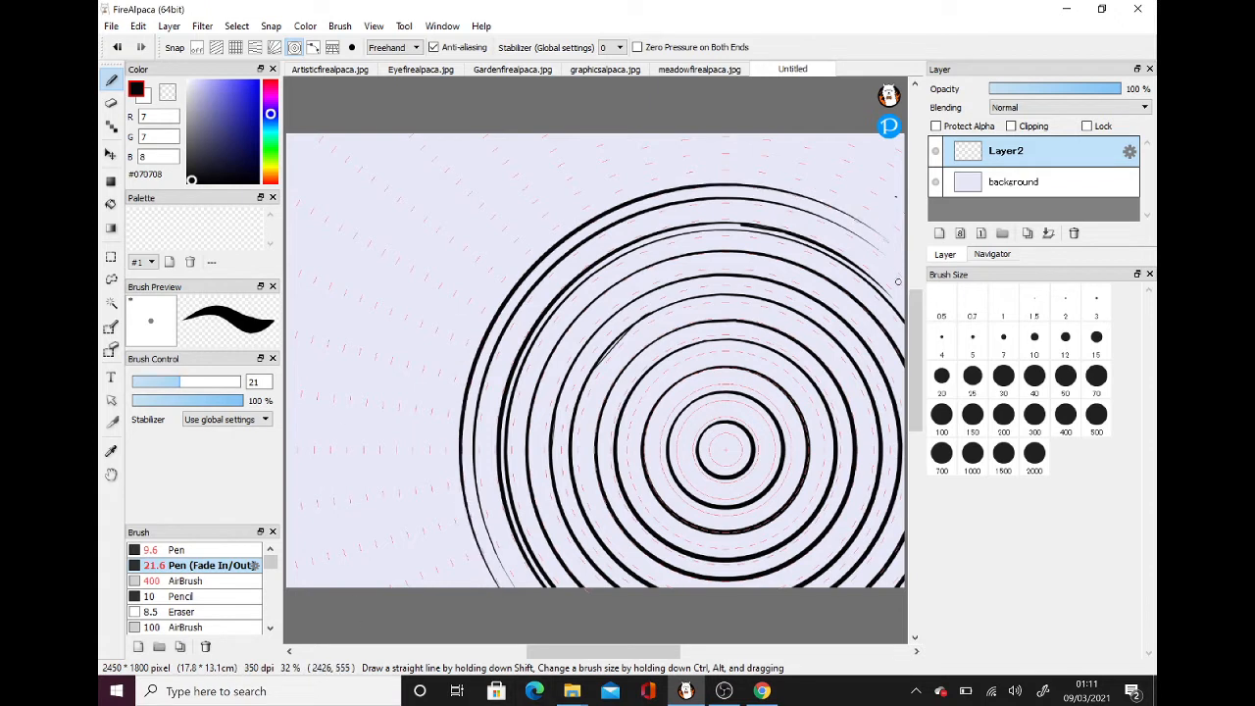
mouse_move(899, 285)
left_mouse_down()
mouse_move(864, 255)
mouse_move(764, 226)
mouse_move(639, 247)
mouse_move(555, 303)
mouse_move(499, 424)
mouse_move(530, 589)
left_mouse_up()
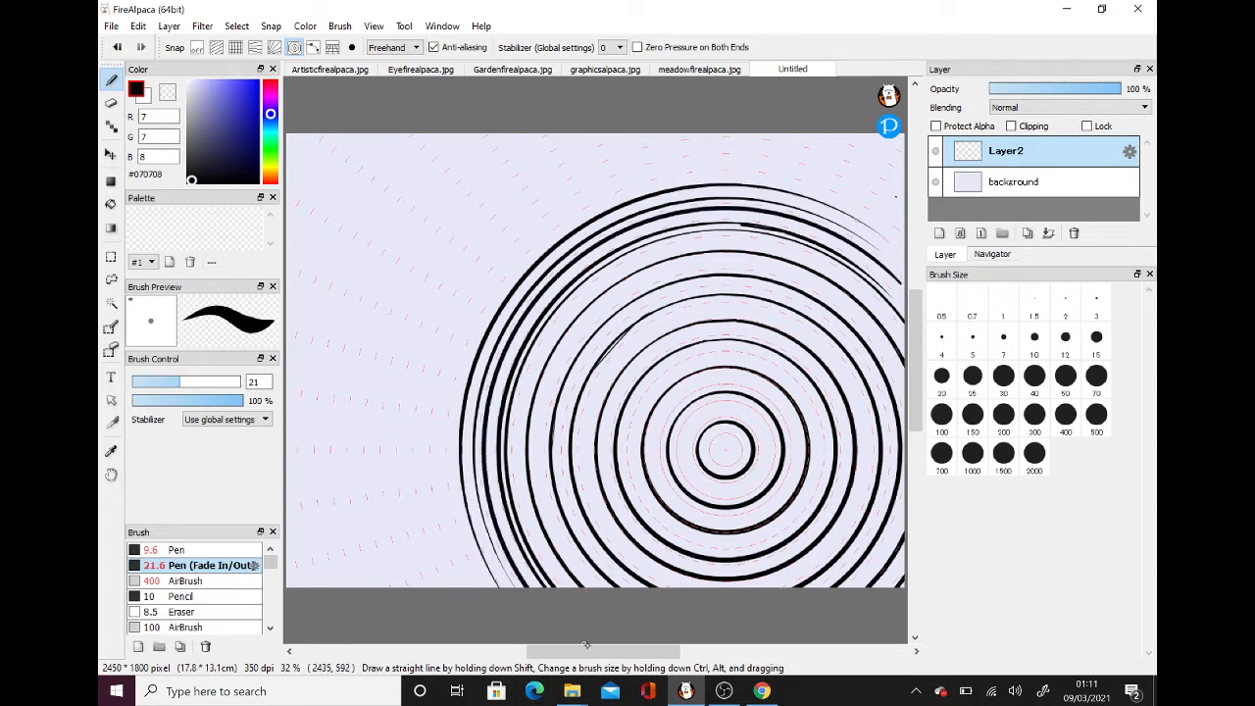
mouse_move(902, 243)
left_mouse_down()
mouse_move(647, 181)
mouse_move(476, 539)
mouse_move(495, 588)
left_mouse_up()
mouse_move(897, 221)
left_mouse_down()
mouse_move(744, 171)
mouse_move(441, 420)
mouse_move(481, 594)
mouse_move(809, 169)
mouse_move(437, 392)
mouse_move(464, 592)
left_mouse_up()
Add several closely spaced outermost arcs around the ring pattern, running off the canvas's upper and lower edges.
mouse_move(896, 202)
left_mouse_down()
mouse_move(603, 155)
mouse_move(433, 510)
mouse_move(465, 594)
mouse_move(809, 149)
mouse_move(420, 382)
mouse_move(447, 594)
left_mouse_up()
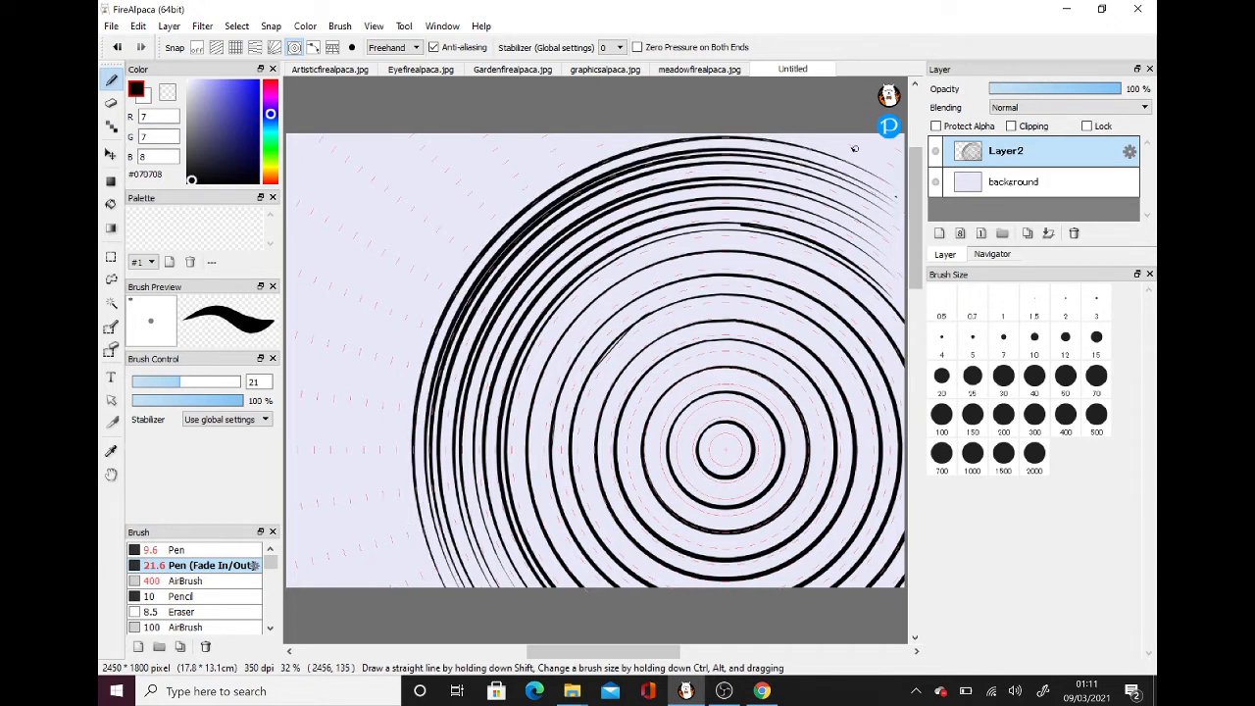
mouse_move(896, 184)
left_mouse_down()
mouse_move(834, 149)
mouse_move(578, 147)
mouse_move(410, 397)
mouse_move(444, 638)
left_mouse_up()
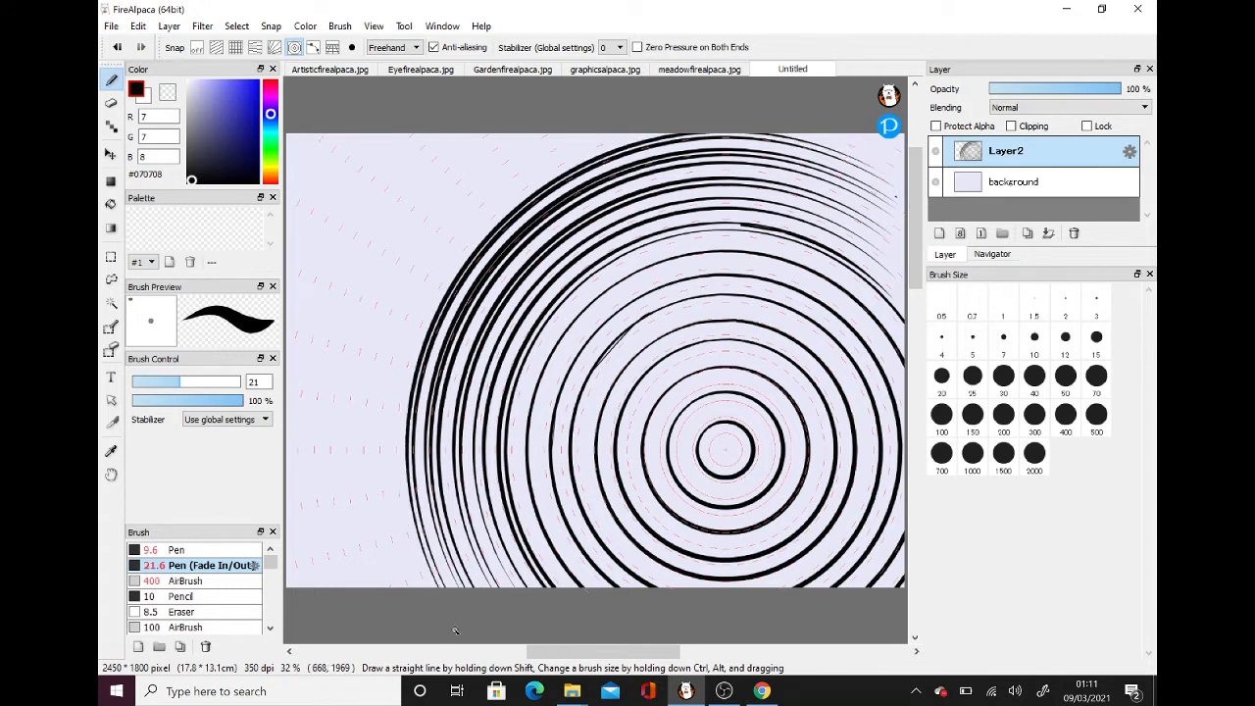
mouse_move(626, 137)
left_mouse_down()
mouse_move(409, 343)
mouse_move(410, 643)
left_mouse_up()
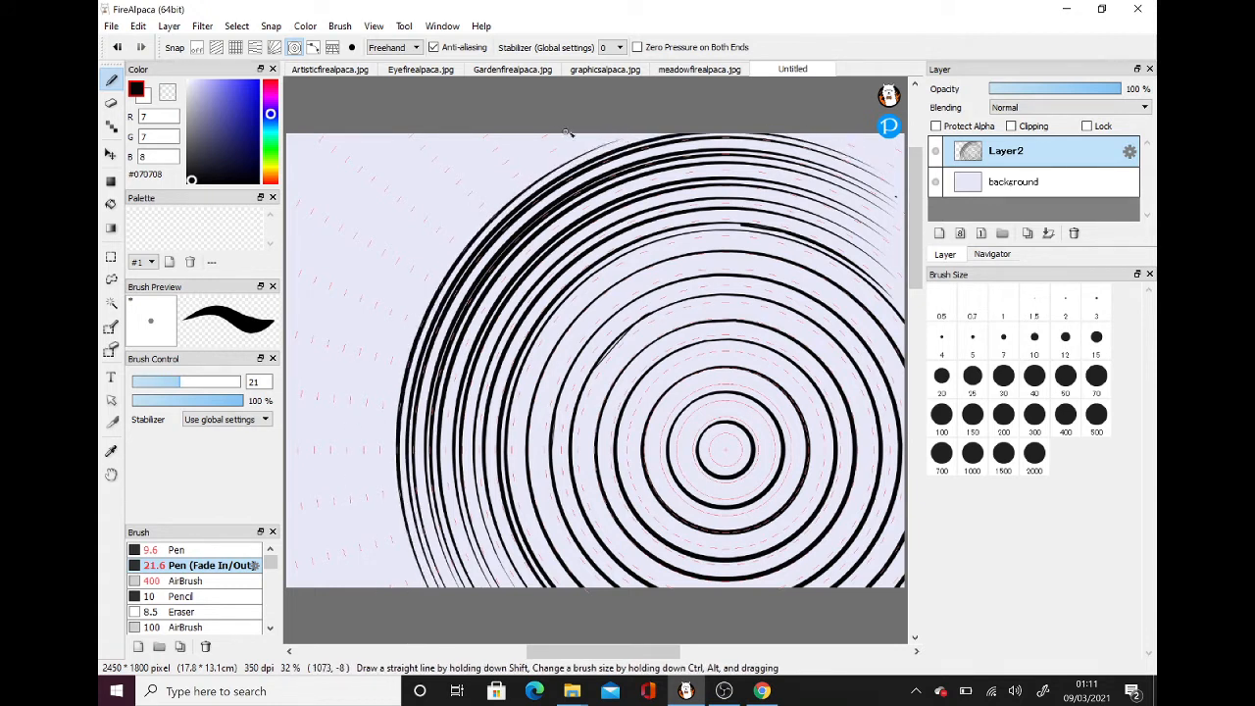
mouse_move(589, 138)
left_mouse_down()
mouse_move(407, 338)
mouse_move(423, 650)
left_mouse_up()
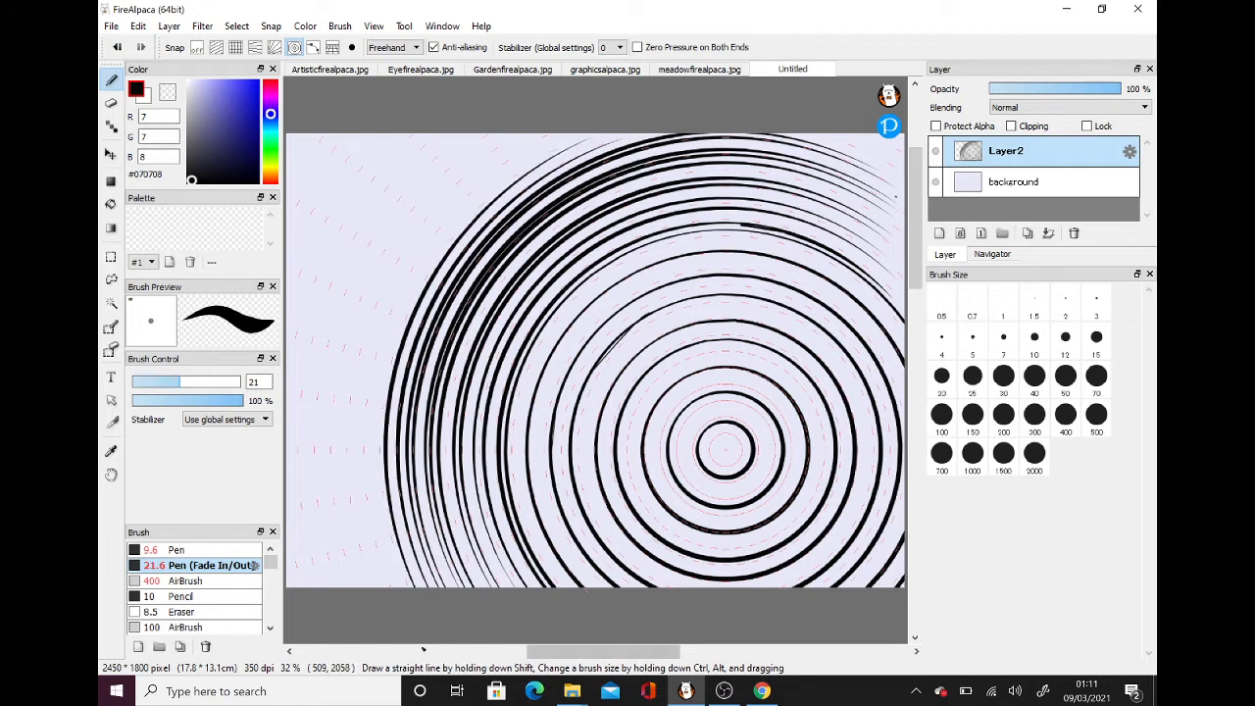
Try the Concentrated Line filter on Layer2 with a length of 80 %.
left_click(203, 27)
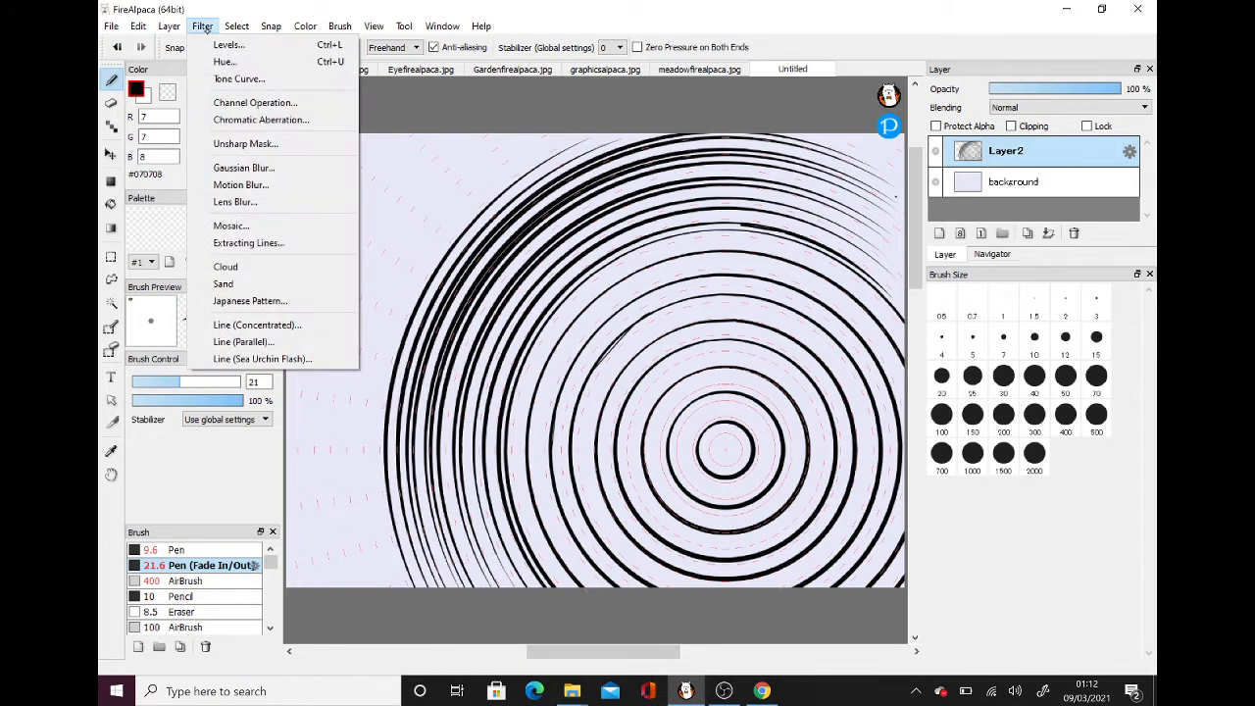
left_click(255, 325)
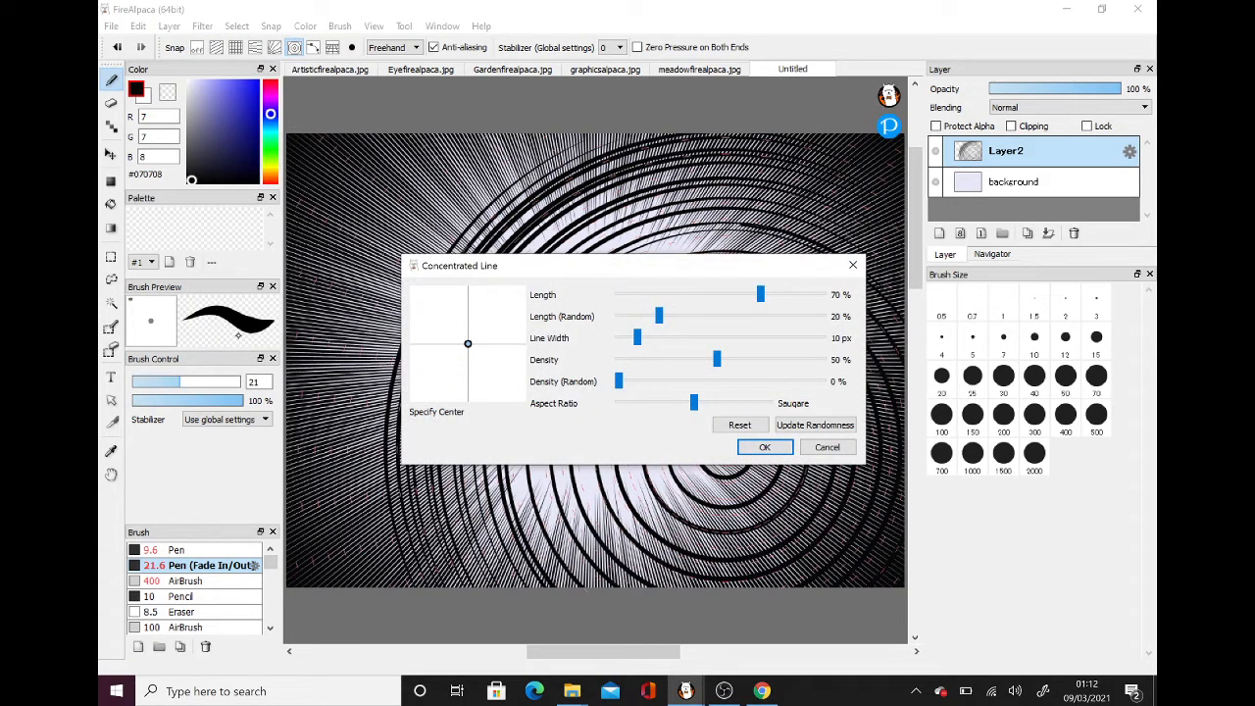
left_click_drag(709, 262, 721, 534)
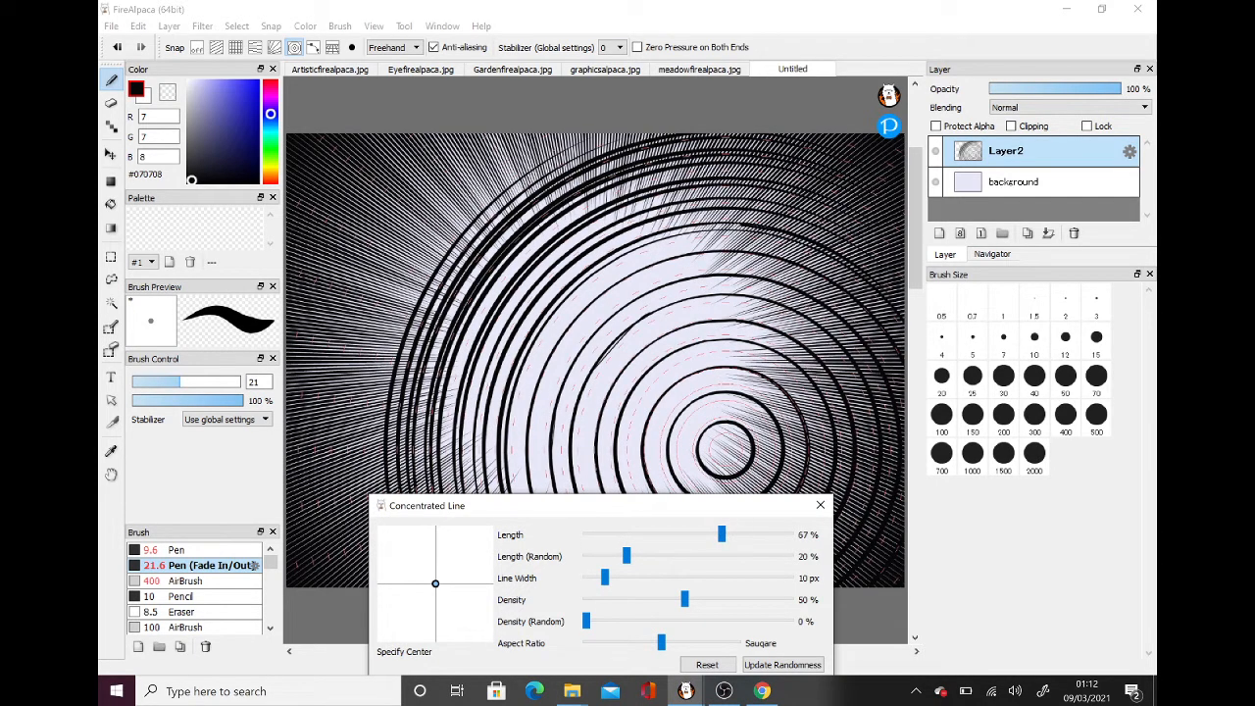
left_click_drag(721, 534, 748, 534)
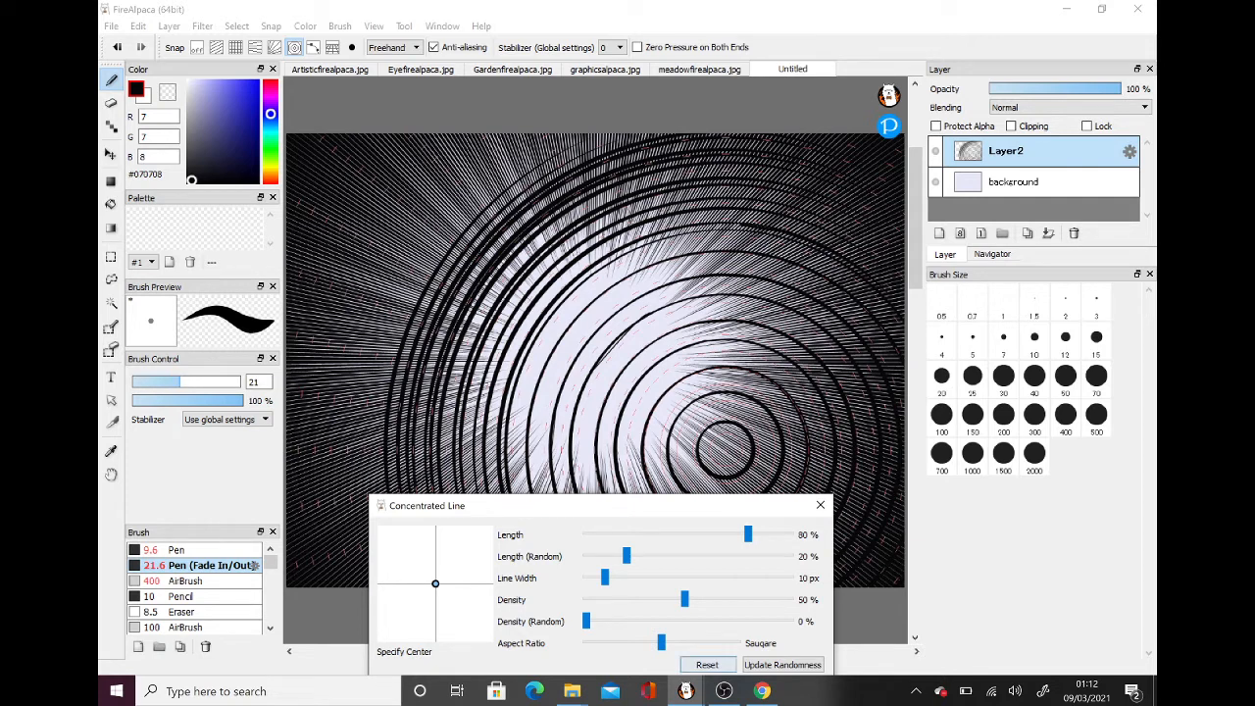
left_click(819, 505)
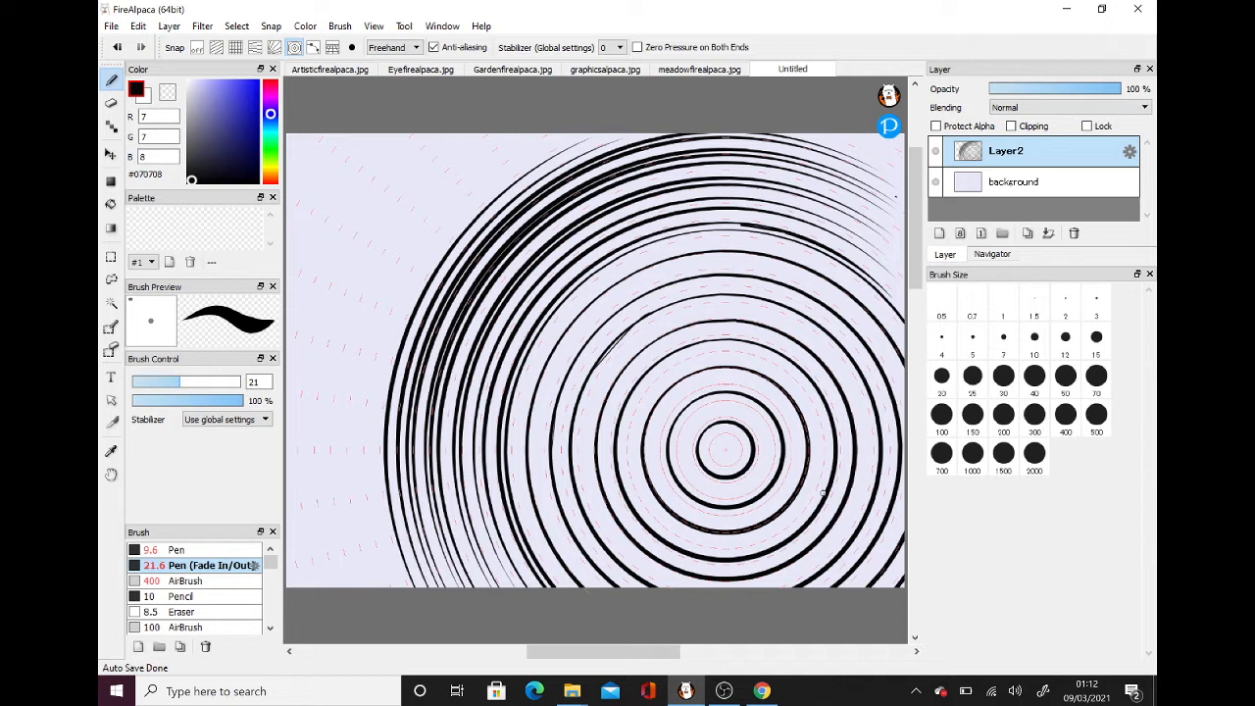
Undo all the ring and arc strokes on Layer2 until the layer is empty.
key("ctrl+z")
key("ctrl+z")
key("ctrl+z")
key("ctrl+z")
key("ctrl+z")
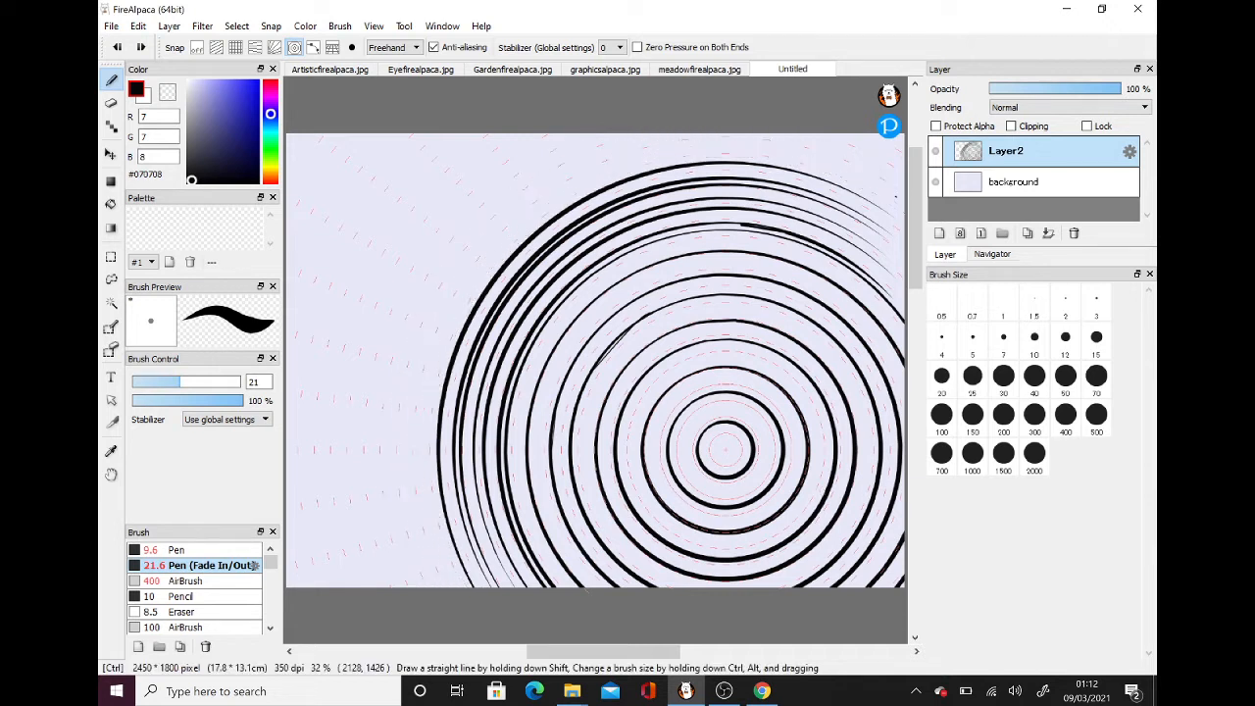
key("ctrl+z")
key("ctrl+z")
key("ctrl+z")
key("ctrl+z")
key("ctrl+z")
key("ctrl+z")
key("ctrl+z")
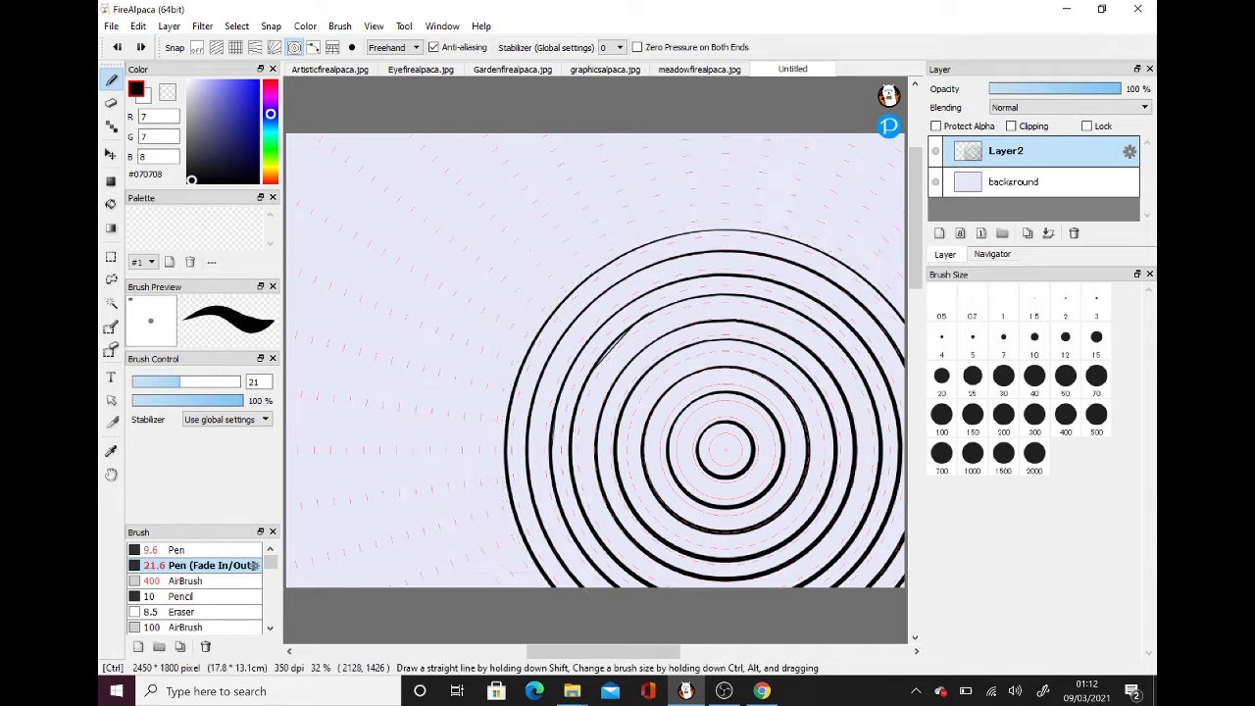
key("ctrl+z")
key("ctrl+z")
key("ctrl+z")
key("ctrl+z")
key("ctrl+z")
key("ctrl+z")
key("ctrl+z")
key("ctrl+z")
key("ctrl+z")
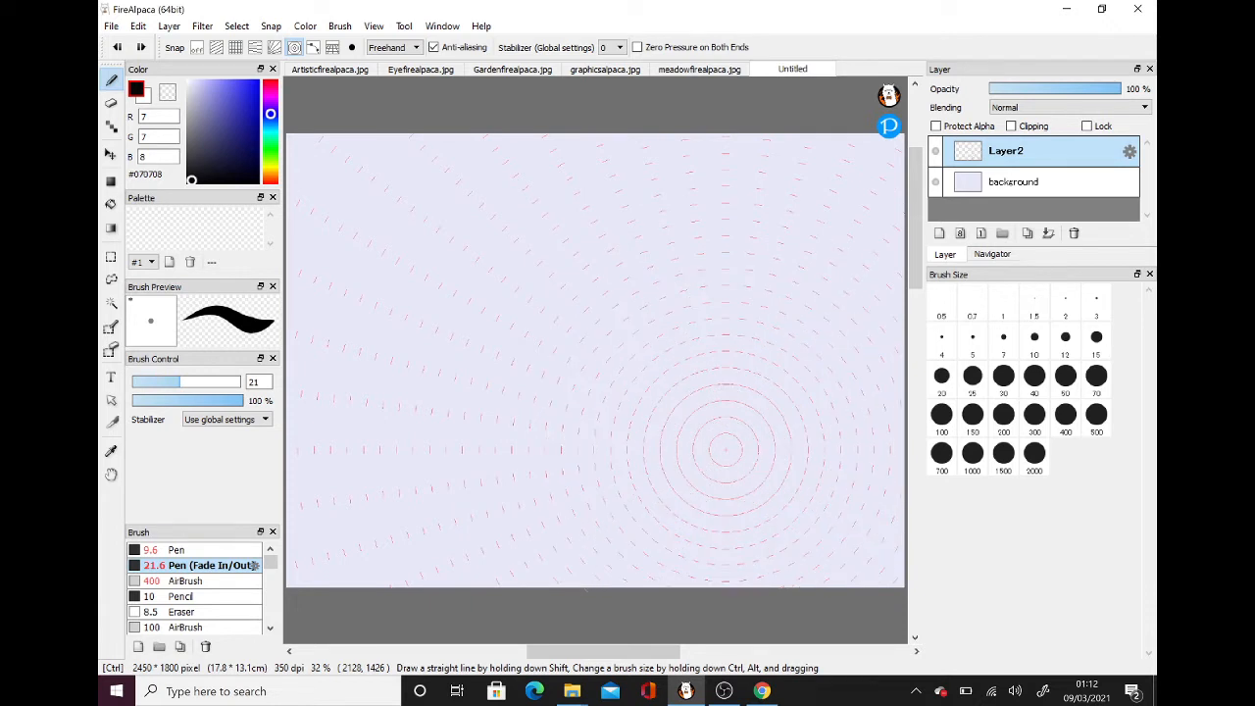
Preview the vanishing point, grid and parallel snap guides on the canvas, and turn snapping off.
left_click(255, 47)
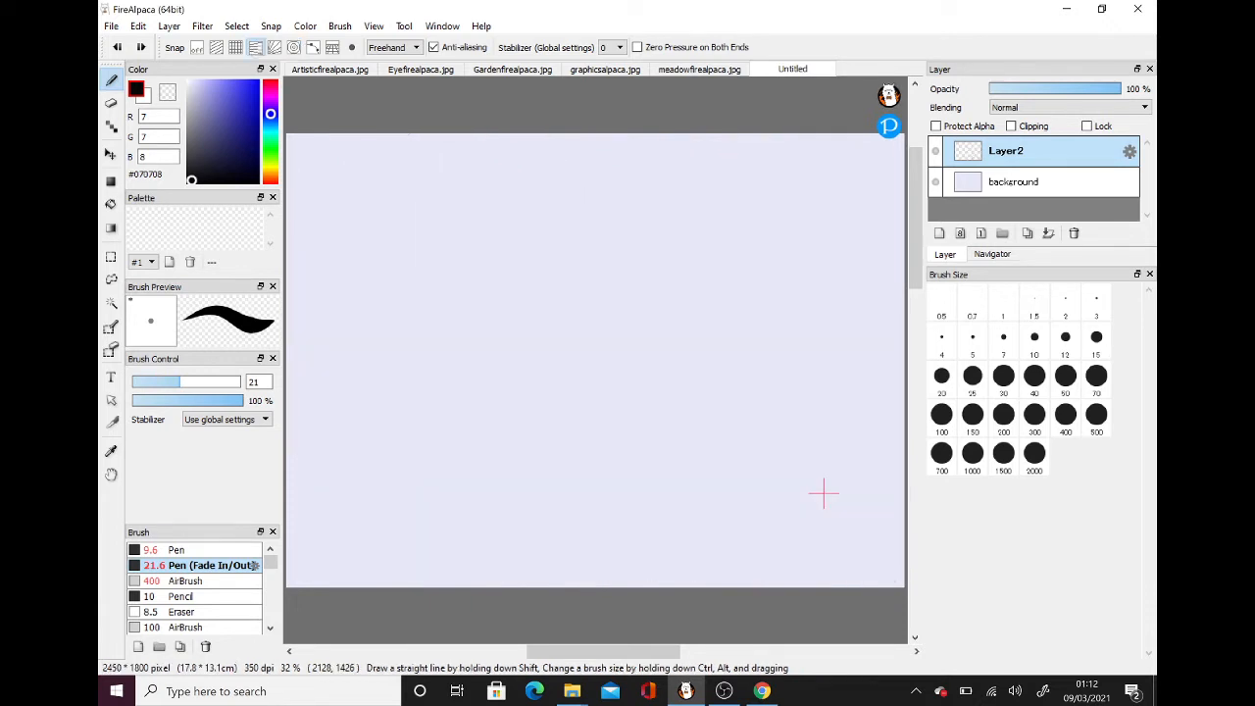
left_click(236, 47)
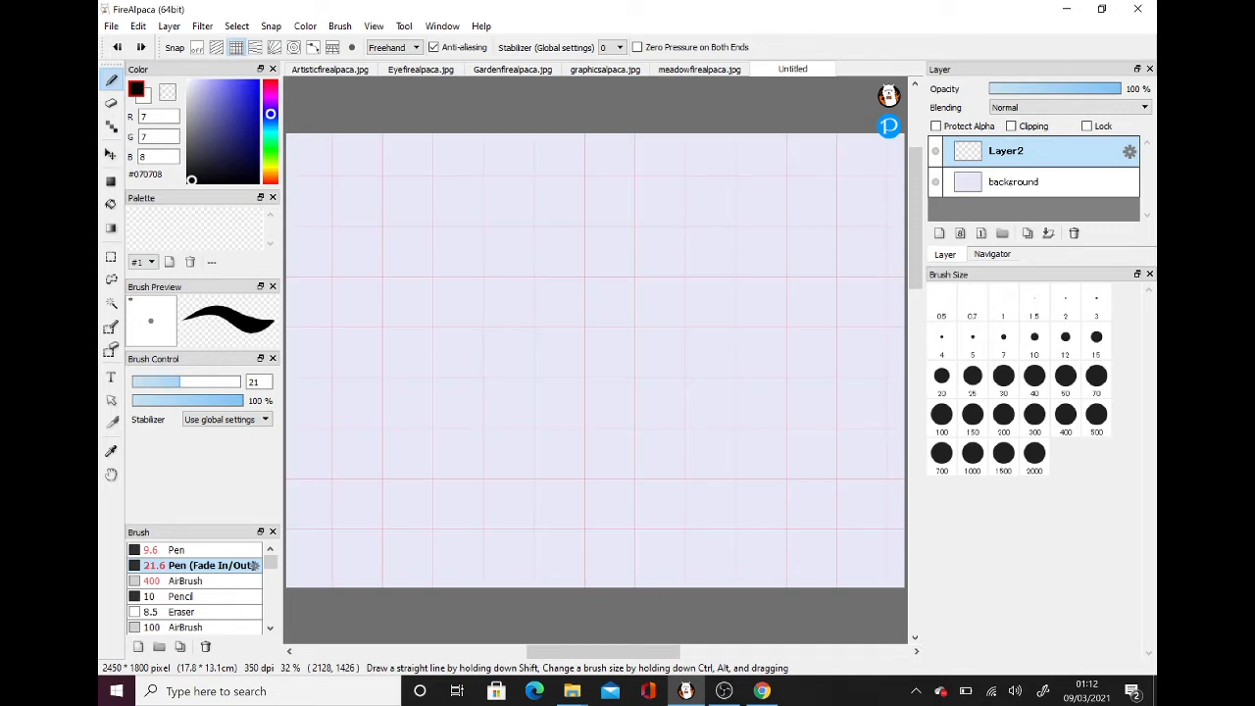
left_click(217, 47)
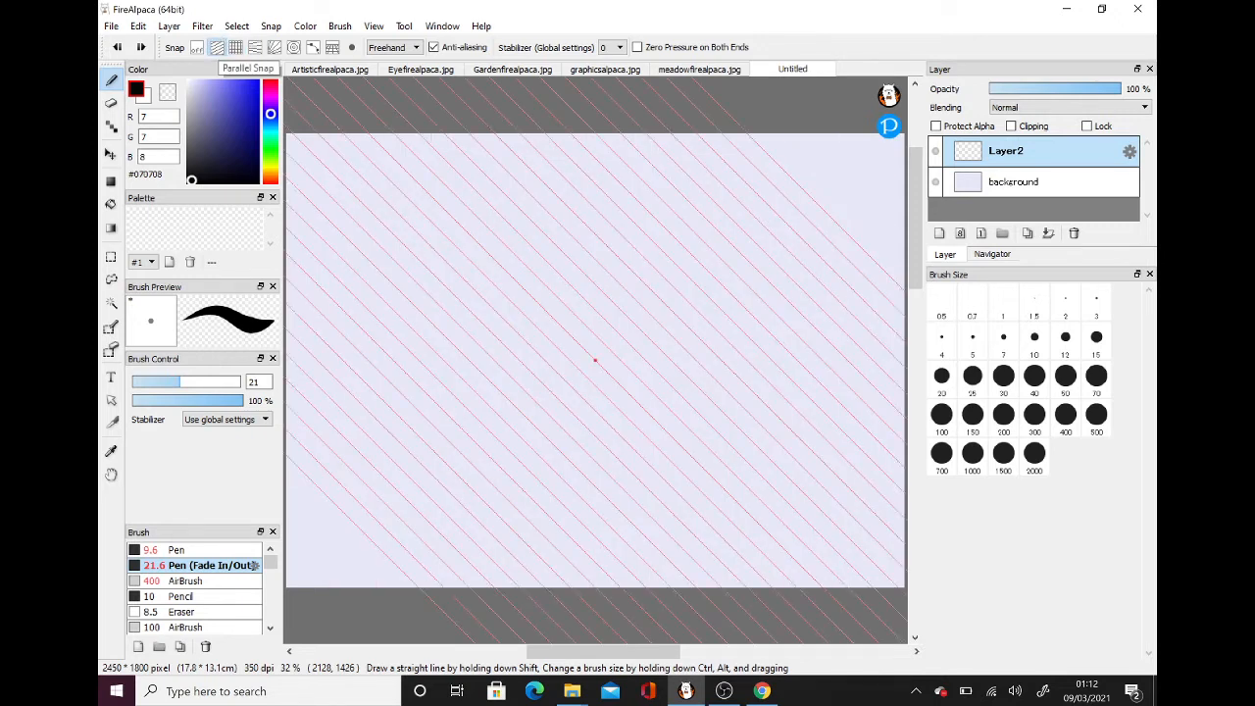
left_click(197, 47)
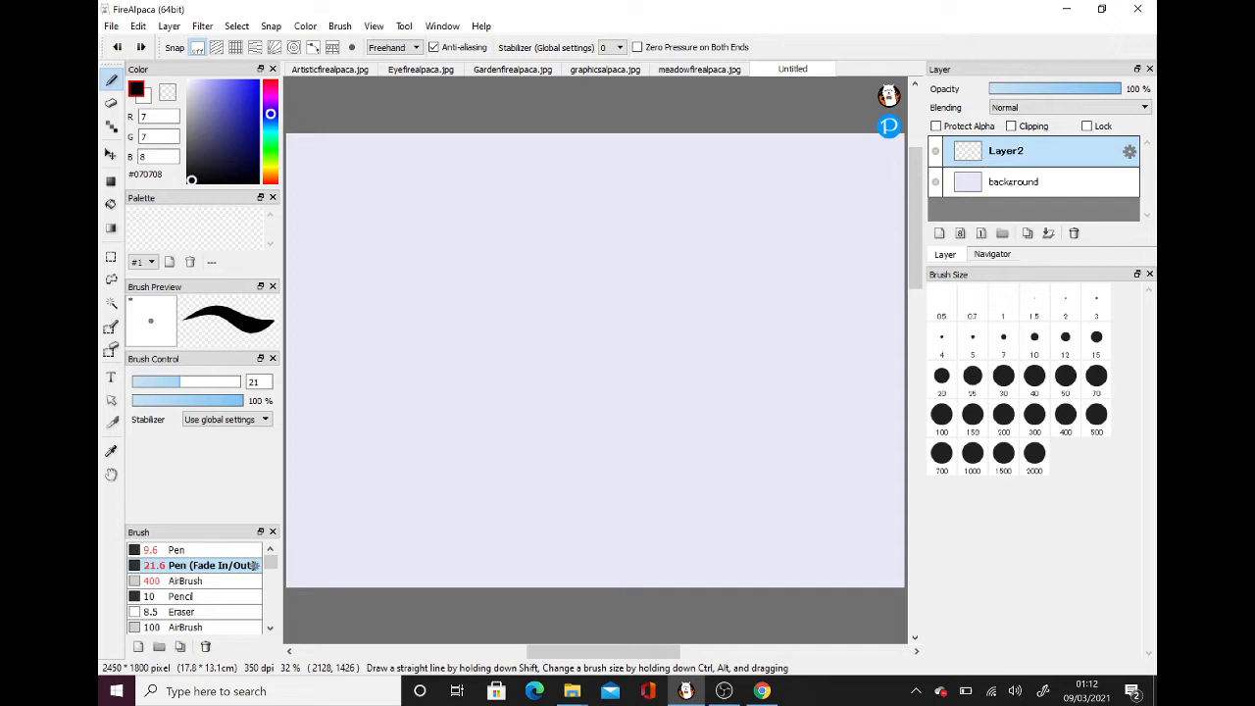
Look through the brush list down to the symmetry and pattern brushes, and preview the Blur brush's settings.
scroll(257, 569, "down", 10)
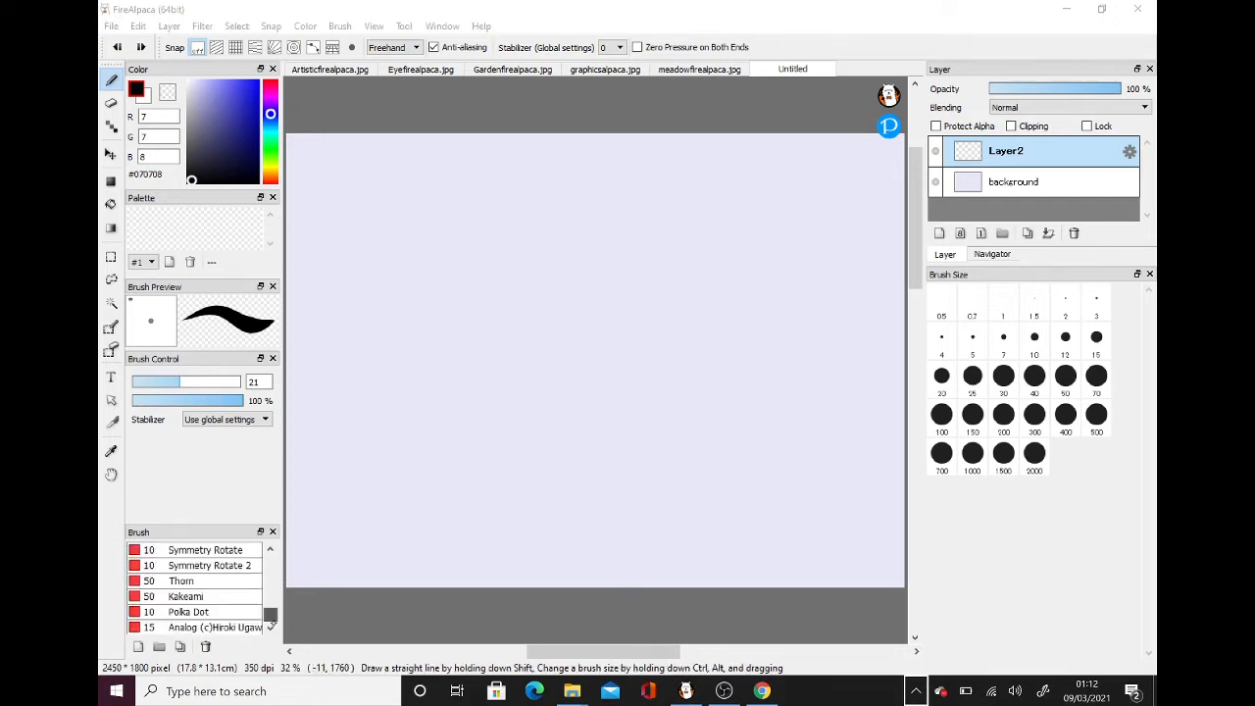
scroll(257, 579, "up", 3)
scroll(257, 578, "down", 3)
scroll(257, 568, "up", 10)
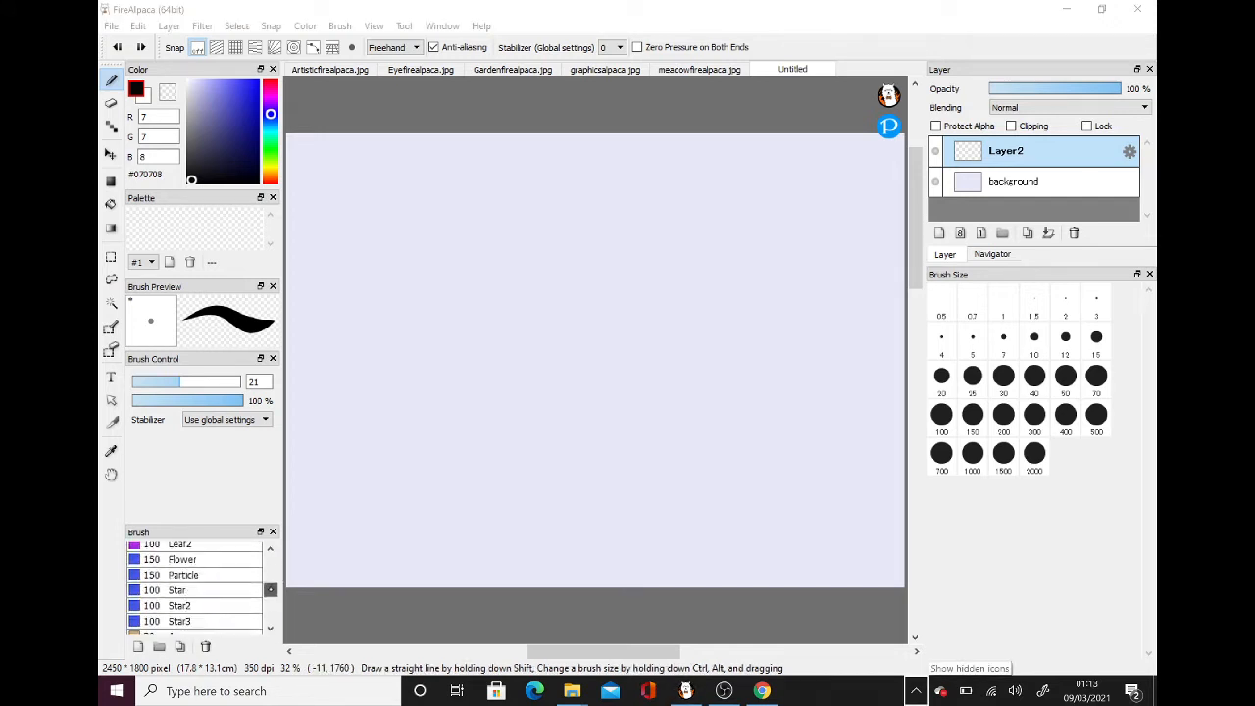
scroll(257, 565, "down", 10)
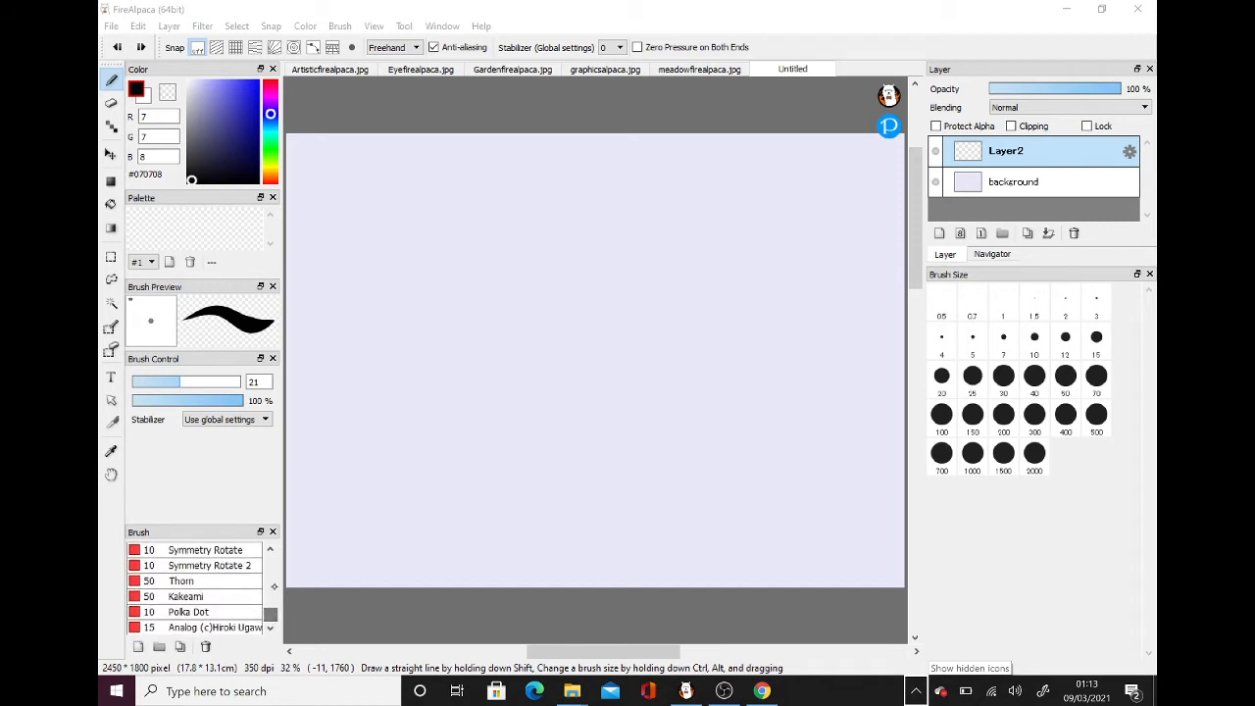
left_click_drag(271, 607, 269, 551)
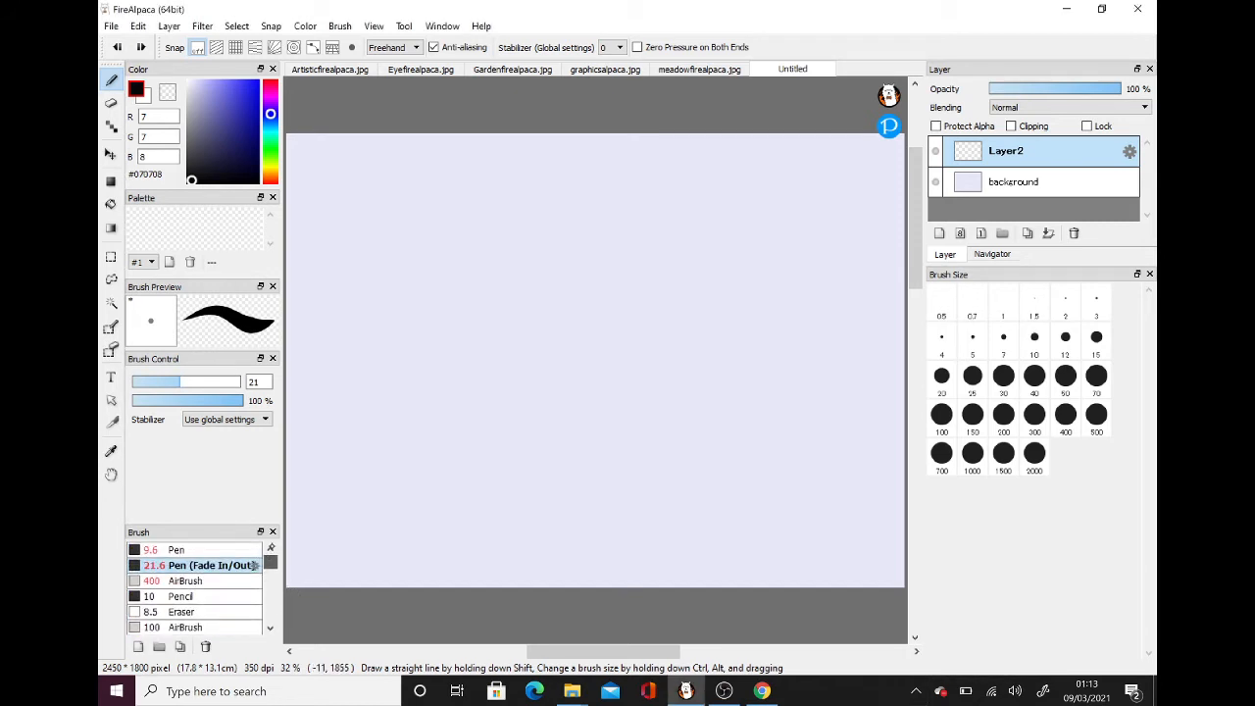
scroll(254, 579, "down", 3)
left_click(177, 588)
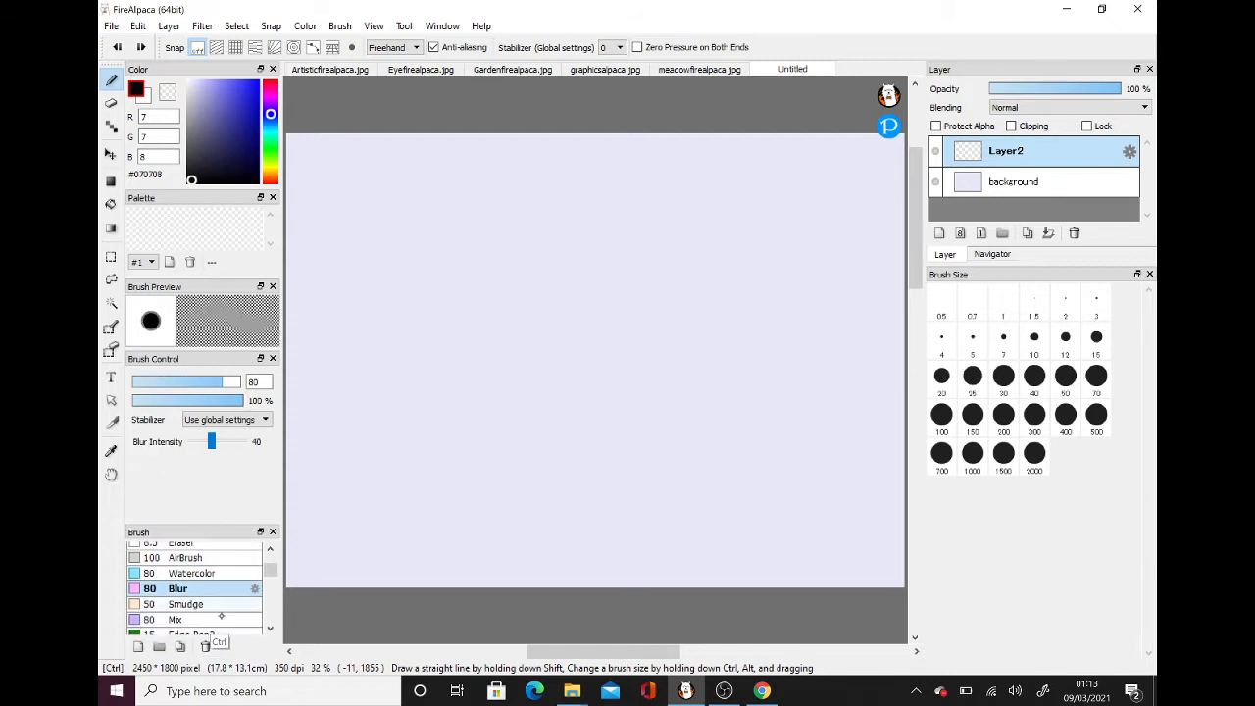
scroll(243, 583, "down", 1)
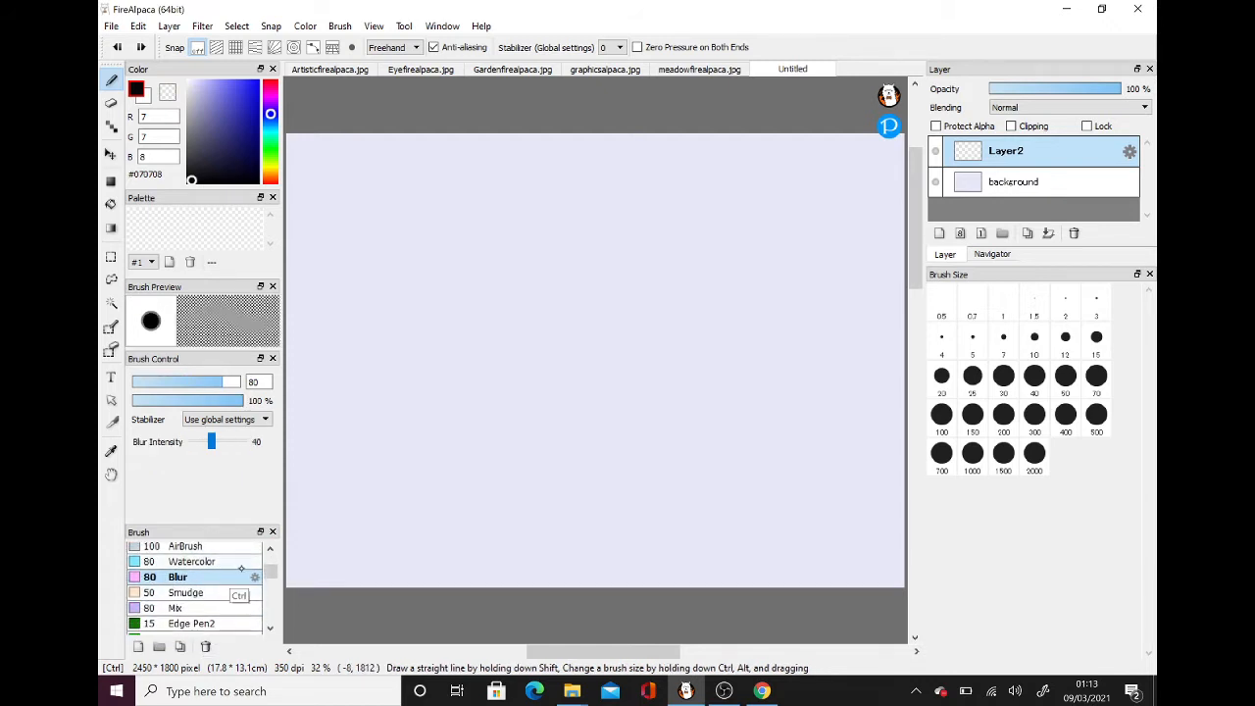
scroll(242, 568, "down", 1)
mouse_move(271, 573)
left_mouse_down()
mouse_move(271, 551)
mouse_move(269, 570)
left_mouse_up()
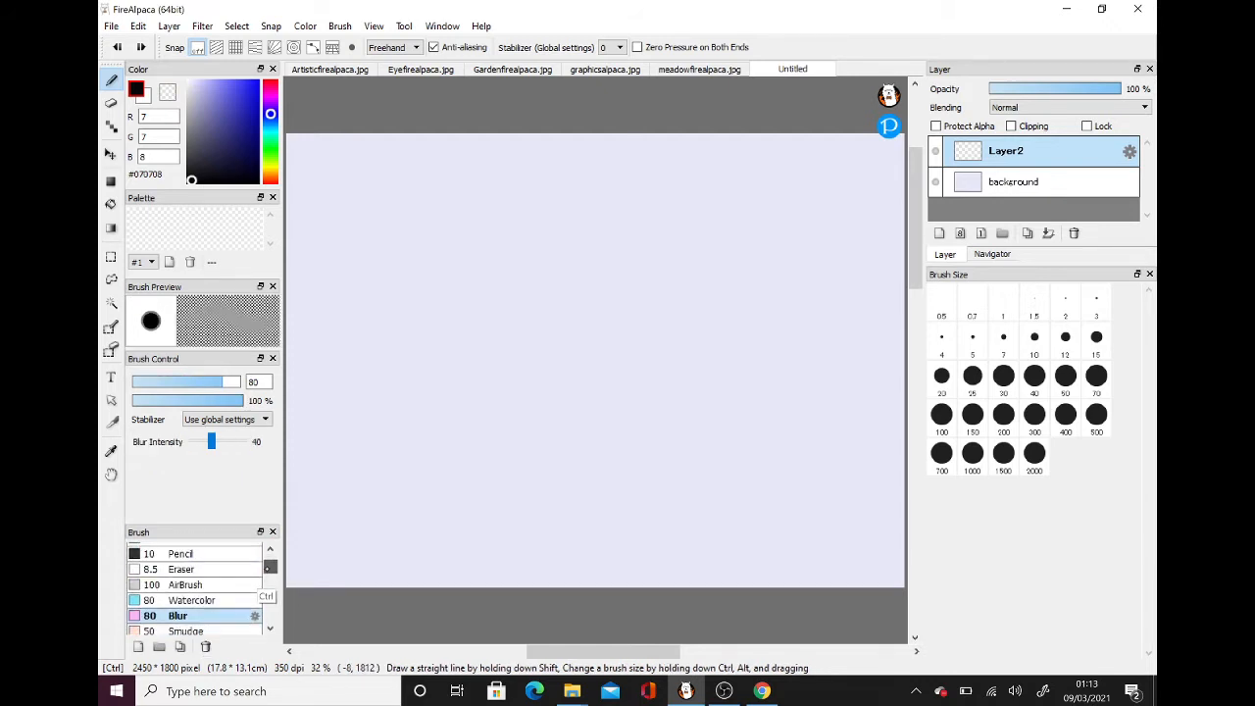
scroll(257, 586, "up", 3)
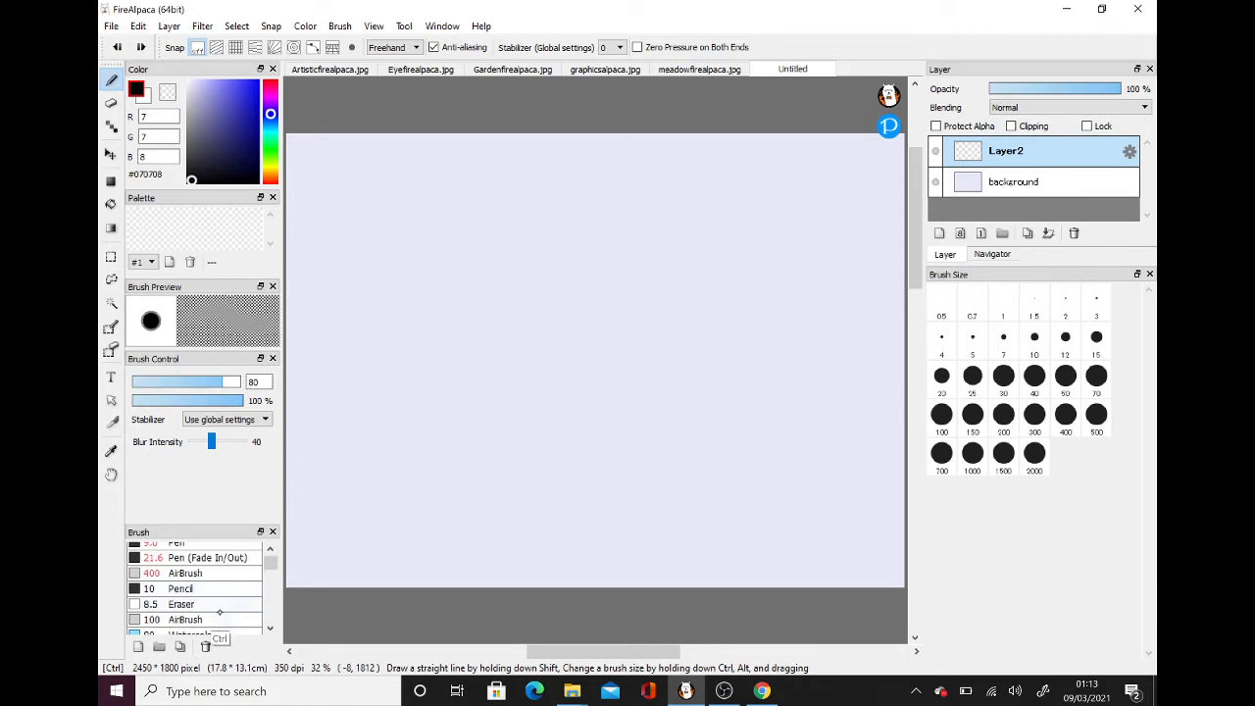
Paint soft grey strokes across the upper canvas on Layer2 with the AirBrush at size 700 and 12 % opacity.
left_click(196, 626)
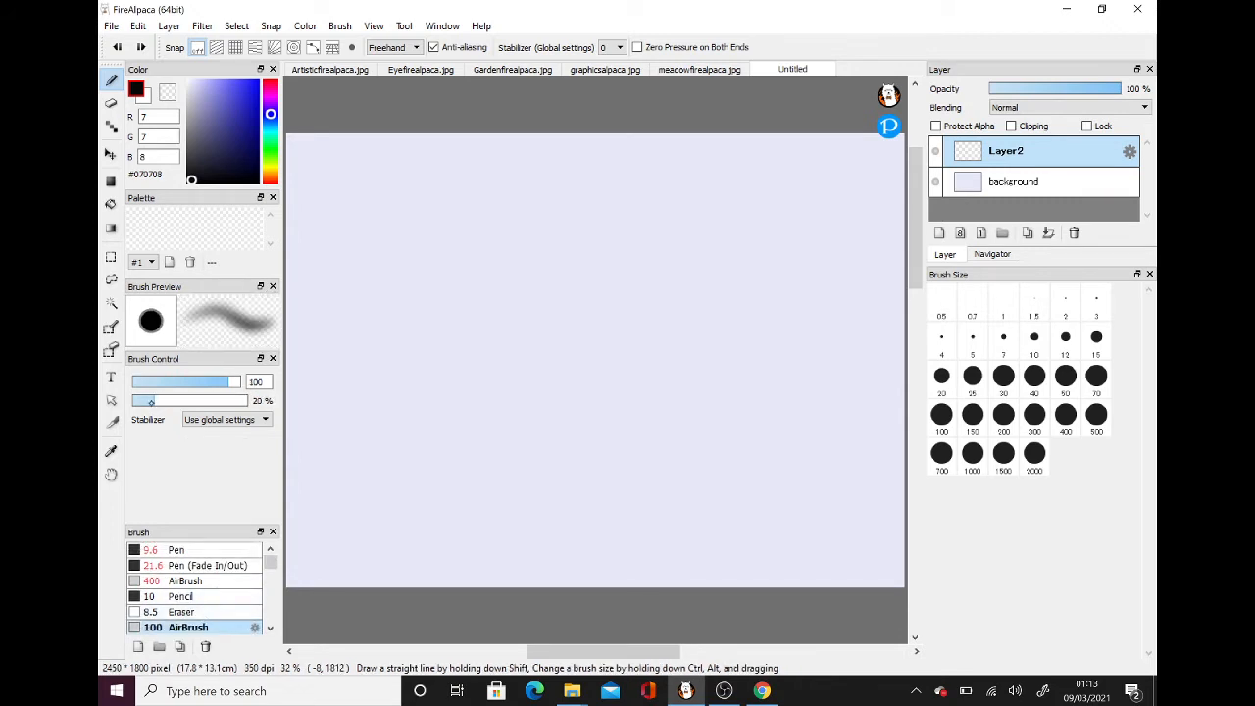
mouse_move(151, 402)
left_mouse_down()
mouse_move(135, 402)
mouse_move(233, 401)
mouse_move(147, 401)
left_mouse_up()
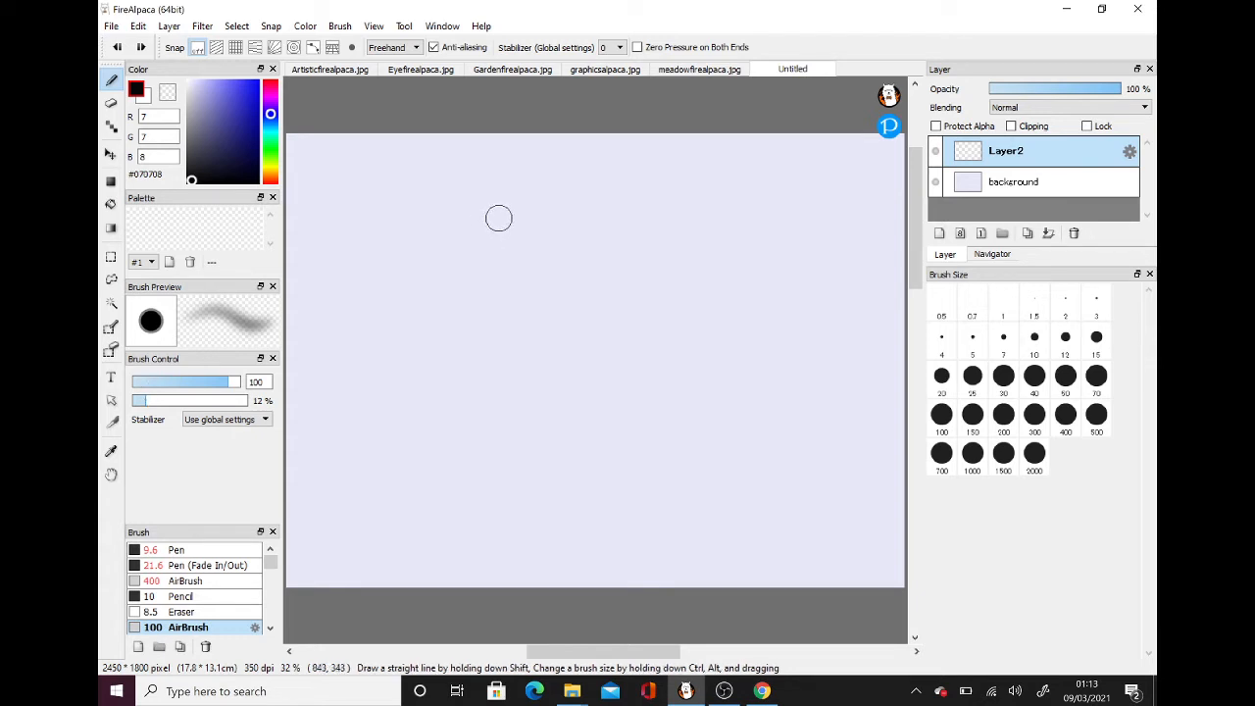
left_click_drag(594, 361, 684, 361, "ctrl+alt")
mouse_move(560, 241)
left_mouse_down()
mouse_move(603, 243)
mouse_move(617, 284)
mouse_move(514, 303)
mouse_move(475, 296)
mouse_move(460, 256)
mouse_move(351, 207)
mouse_move(352, 185)
mouse_move(335, 224)
mouse_move(350, 280)
mouse_move(323, 349)
mouse_move(333, 373)
mouse_move(373, 387)
left_mouse_up()
mouse_move(642, 273)
left_mouse_down()
mouse_move(731, 239)
mouse_move(751, 173)
mouse_move(869, 169)
mouse_move(874, 183)
mouse_move(845, 286)
mouse_move(804, 311)
mouse_move(764, 321)
mouse_move(731, 300)
mouse_move(626, 310)
mouse_move(580, 341)
mouse_move(415, 388)
mouse_move(371, 384)
mouse_move(366, 318)
mouse_move(552, 143)
mouse_move(511, 138)
mouse_move(549, 230)
left_mouse_up()
mouse_move(751, 382)
left_mouse_down()
mouse_move(735, 342)
mouse_move(711, 324)
mouse_move(753, 329)
mouse_move(785, 368)
mouse_move(889, 393)
mouse_move(707, 380)
mouse_move(579, 333)
mouse_move(526, 366)
mouse_move(353, 388)
mouse_move(408, 399)
mouse_move(448, 286)
mouse_move(557, 273)
left_mouse_up()
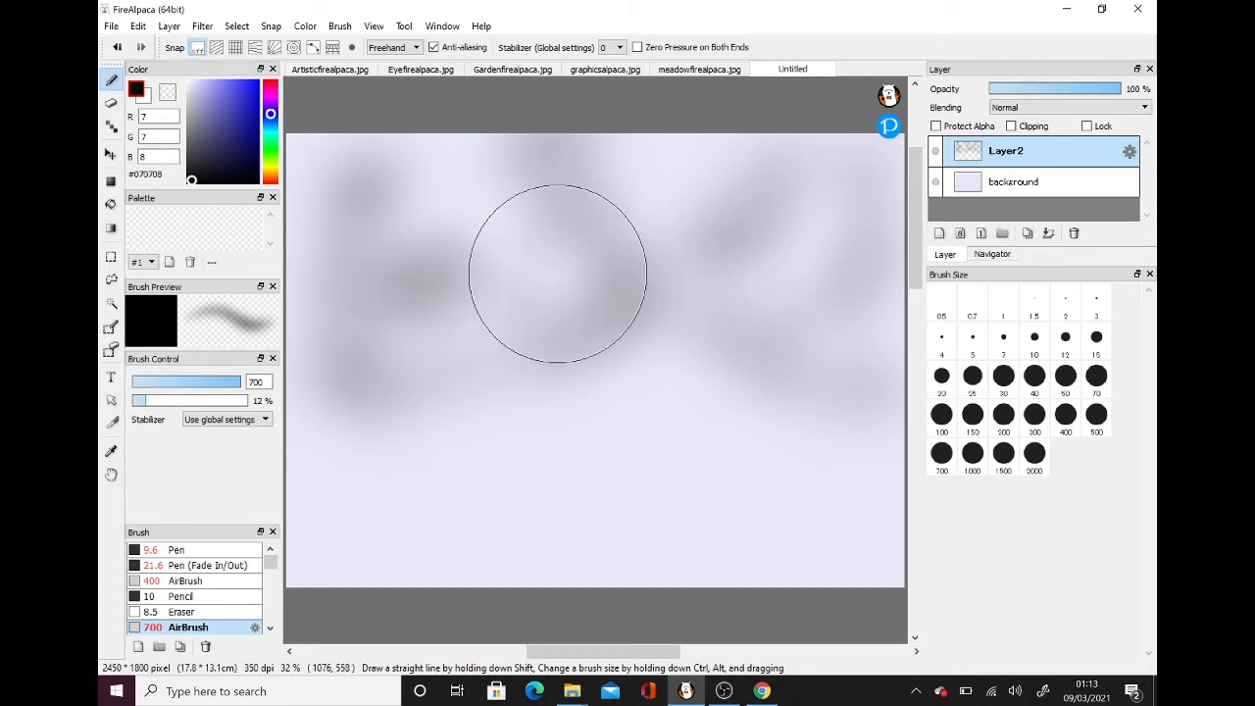
Try darker strokes over the upper canvas with the AirBrush at 68 % opacity, and undo them.
left_click_drag(145, 400, 211, 400)
mouse_move(692, 224)
left_mouse_down()
mouse_move(644, 167)
mouse_move(711, 164)
mouse_move(722, 323)
mouse_move(631, 365)
mouse_move(513, 354)
mouse_move(403, 335)
mouse_move(438, 286)
mouse_move(370, 243)
mouse_move(360, 162)
mouse_move(340, 178)
mouse_move(350, 266)
mouse_move(350, 392)
left_mouse_up()
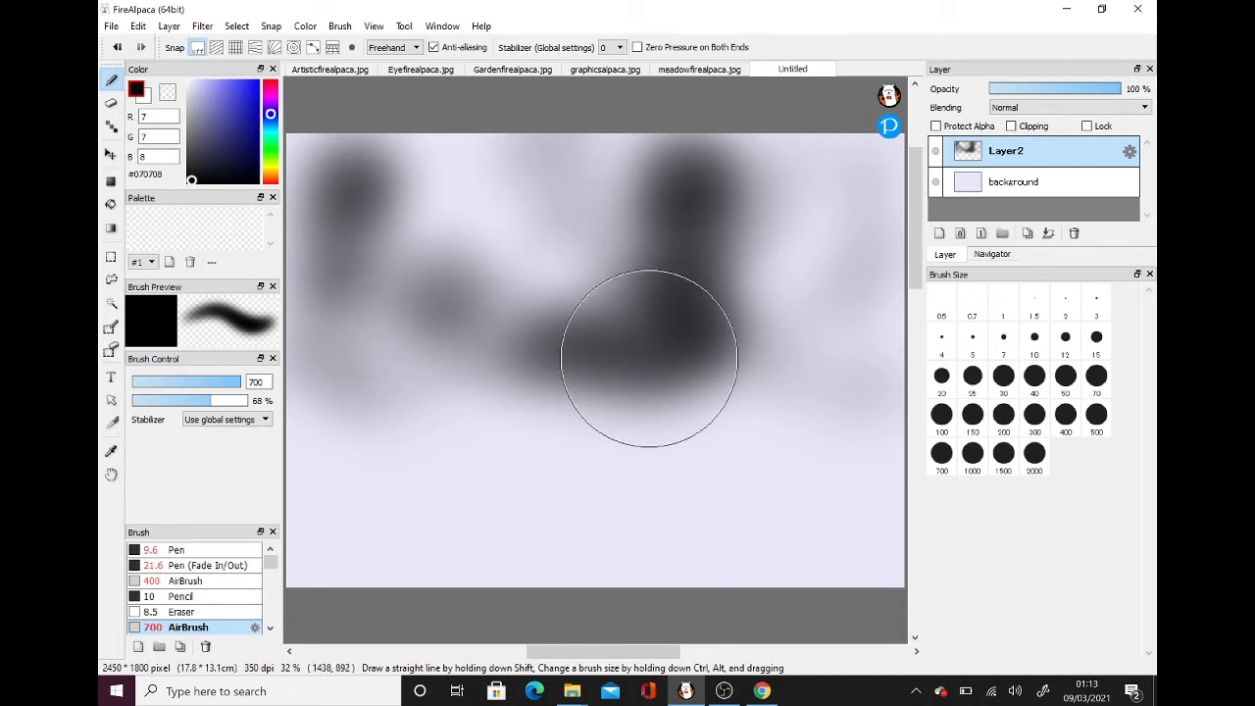
key("ctrl+z")
key("ctrl+z")
key("ctrl+z")
key("ctrl+z")
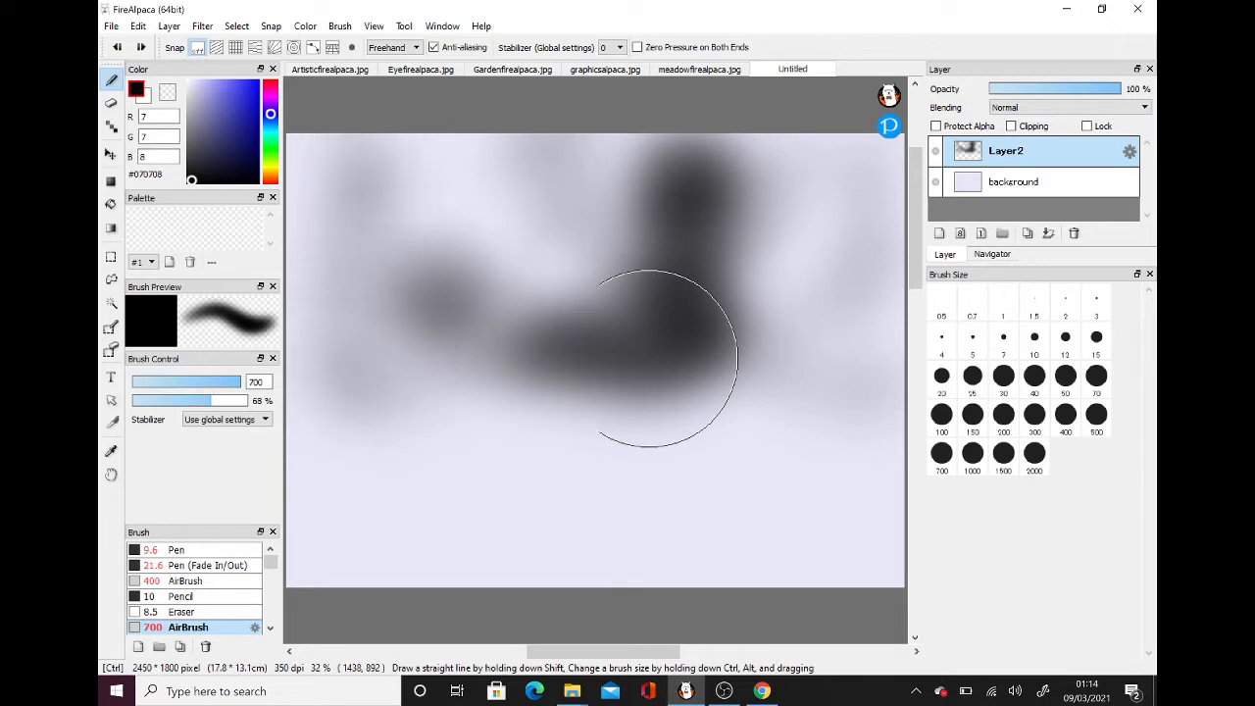
key("ctrl+z")
key("ctrl+z")
key("ctrl+z")
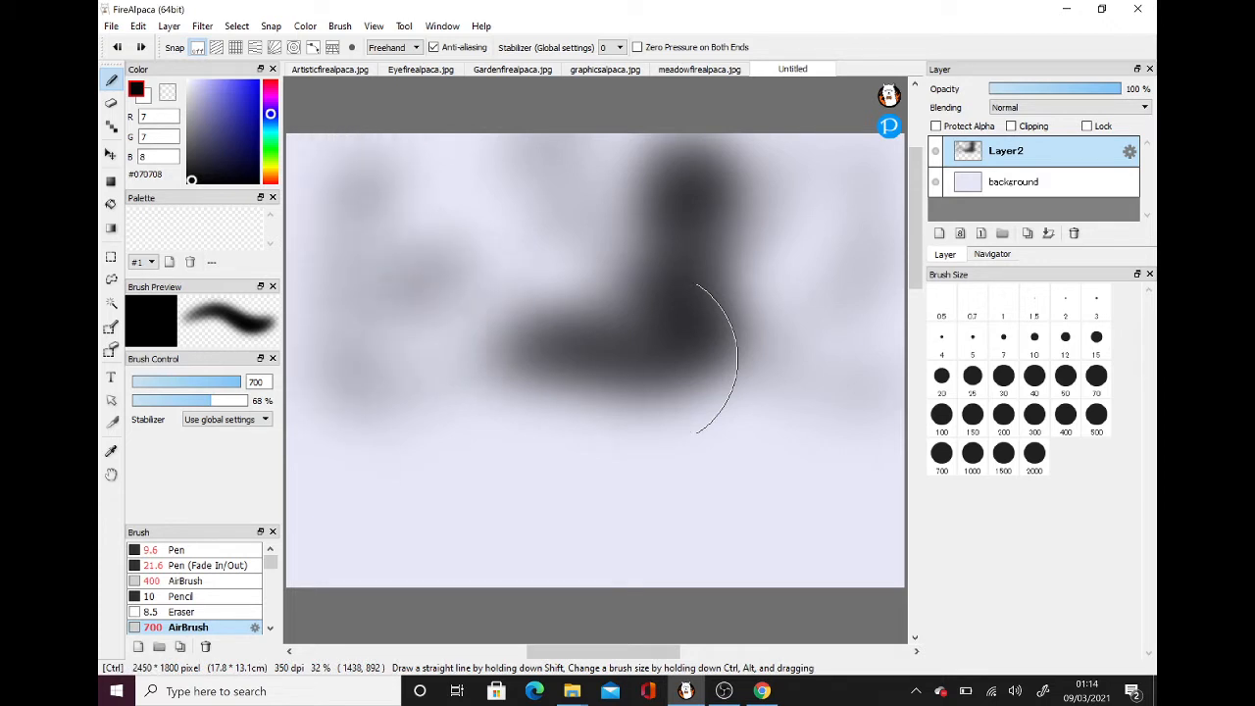
key("ctrl+z")
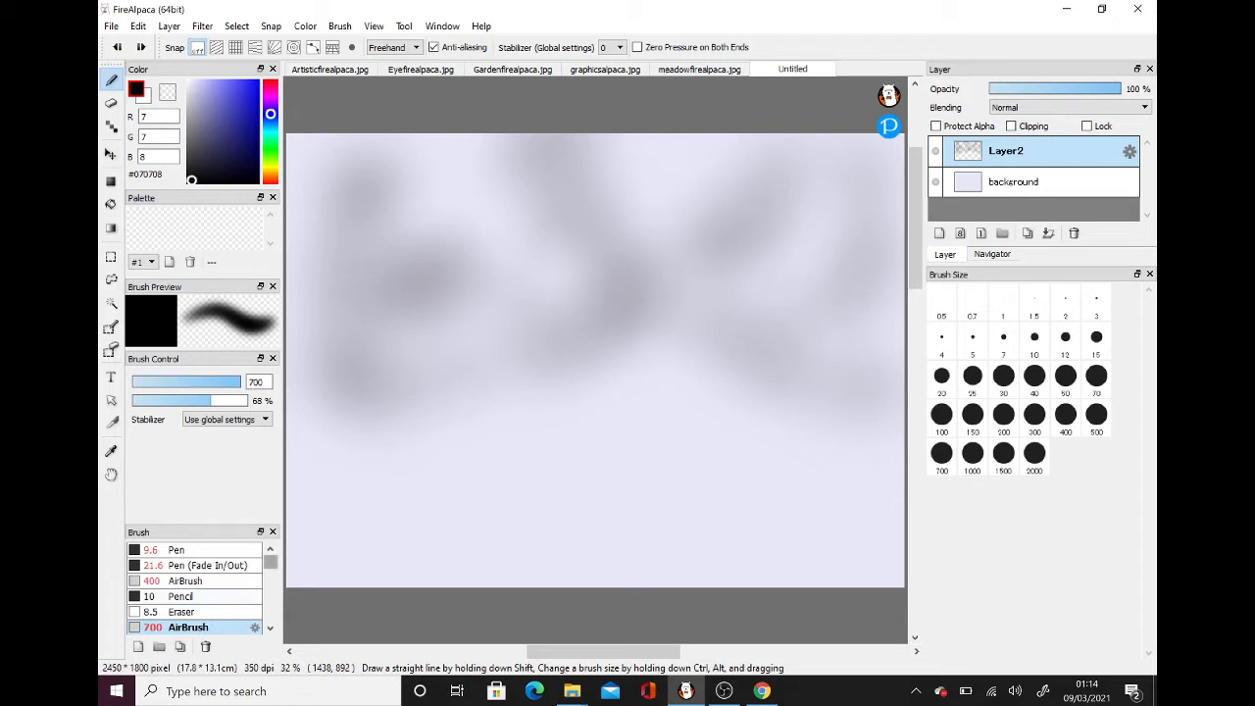
Erase the grey airbrush strokes from Layer2 with the Eraser at size 500.
key("e")
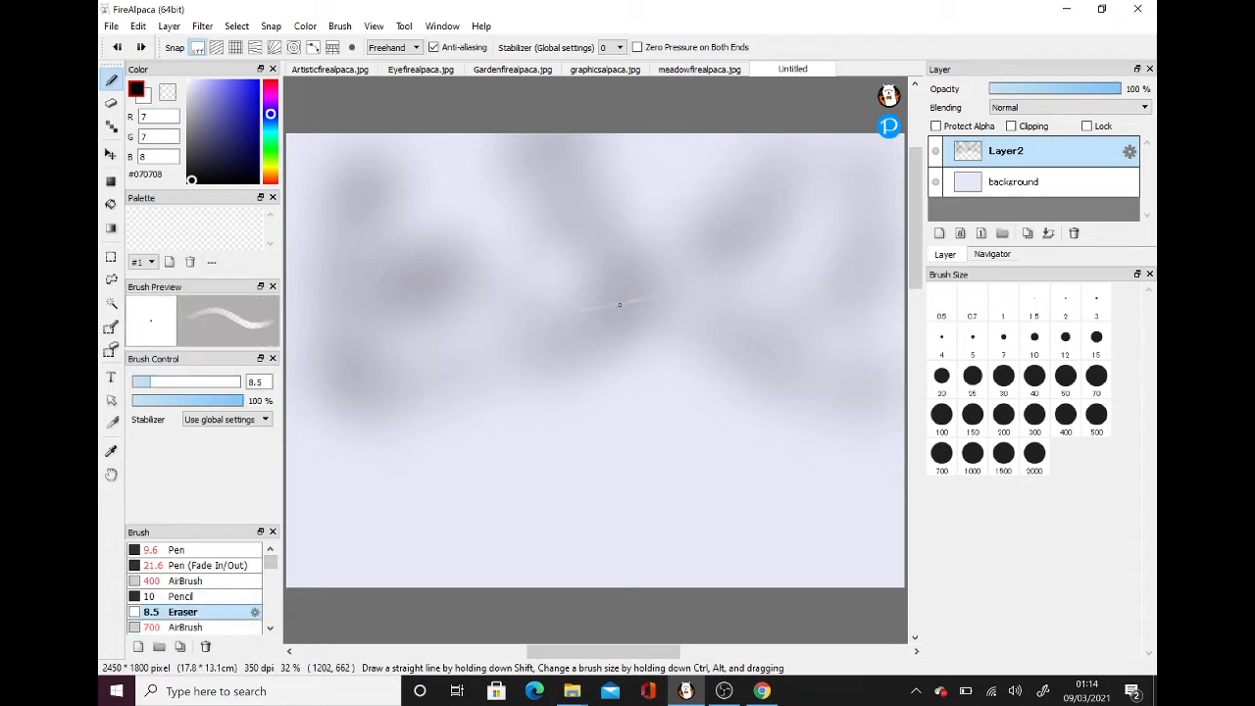
mouse_move(619, 303)
left_mouse_down()
mouse_move(550, 308)
mouse_move(571, 324)
mouse_move(624, 279)
left_mouse_up()
left_click(1096, 414)
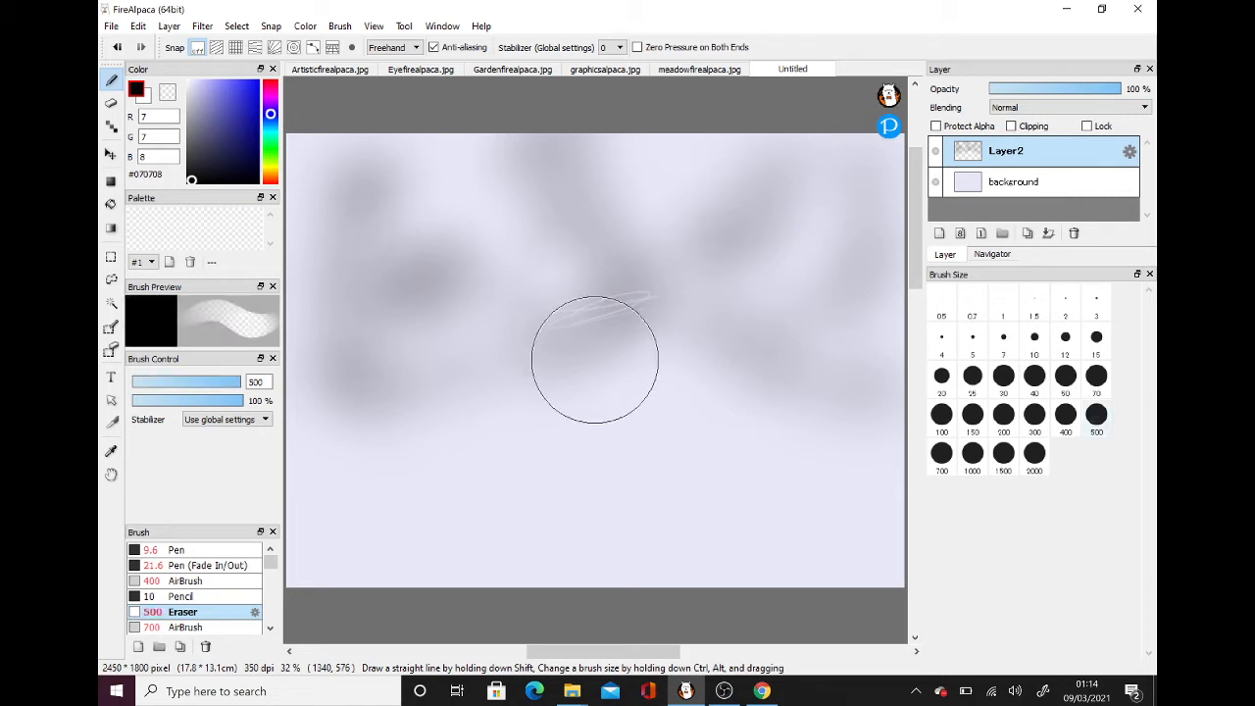
mouse_move(676, 285)
left_mouse_down()
mouse_move(578, 328)
mouse_move(671, 295)
mouse_move(578, 290)
mouse_move(510, 255)
mouse_move(721, 195)
mouse_move(681, 179)
mouse_move(364, 203)
mouse_move(383, 182)
mouse_move(349, 177)
mouse_move(444, 215)
mouse_move(460, 278)
mouse_move(467, 372)
mouse_move(365, 474)
mouse_move(400, 506)
mouse_move(804, 470)
mouse_move(757, 438)
mouse_move(629, 412)
mouse_move(687, 346)
mouse_move(637, 304)
mouse_move(658, 242)
mouse_move(648, 193)
mouse_move(753, 159)
mouse_move(846, 287)
mouse_move(883, 198)
mouse_move(853, 418)
mouse_move(654, 335)
mouse_move(654, 247)
mouse_move(588, 330)
mouse_move(427, 413)
mouse_move(322, 316)
mouse_move(463, 231)
mouse_move(401, 168)
mouse_move(314, 417)
mouse_move(302, 139)
mouse_move(658, 171)
mouse_move(586, 184)
mouse_move(735, 175)
mouse_move(643, 258)
mouse_move(698, 351)
mouse_move(820, 165)
mouse_move(825, 370)
mouse_move(632, 567)
mouse_move(805, 445)
mouse_move(632, 569)
mouse_move(816, 557)
mouse_move(406, 344)
mouse_move(544, 307)
mouse_move(409, 314)
mouse_move(344, 289)
mouse_move(345, 304)
mouse_move(667, 311)
mouse_move(455, 444)
mouse_move(497, 441)
mouse_move(404, 601)
left_mouse_up()
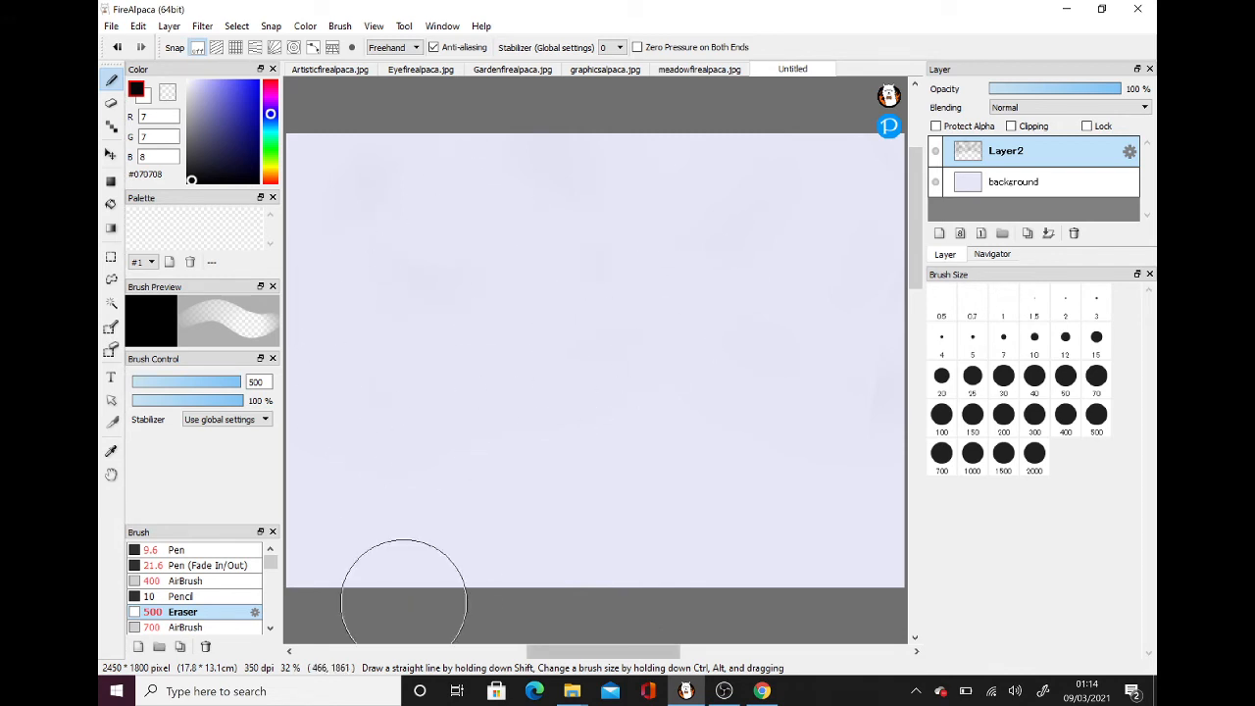
Try a wavy stroke across the middle of the canvas with the FireAlpaca brush at size 70, and undo it.
scroll(194, 588, "down", 2)
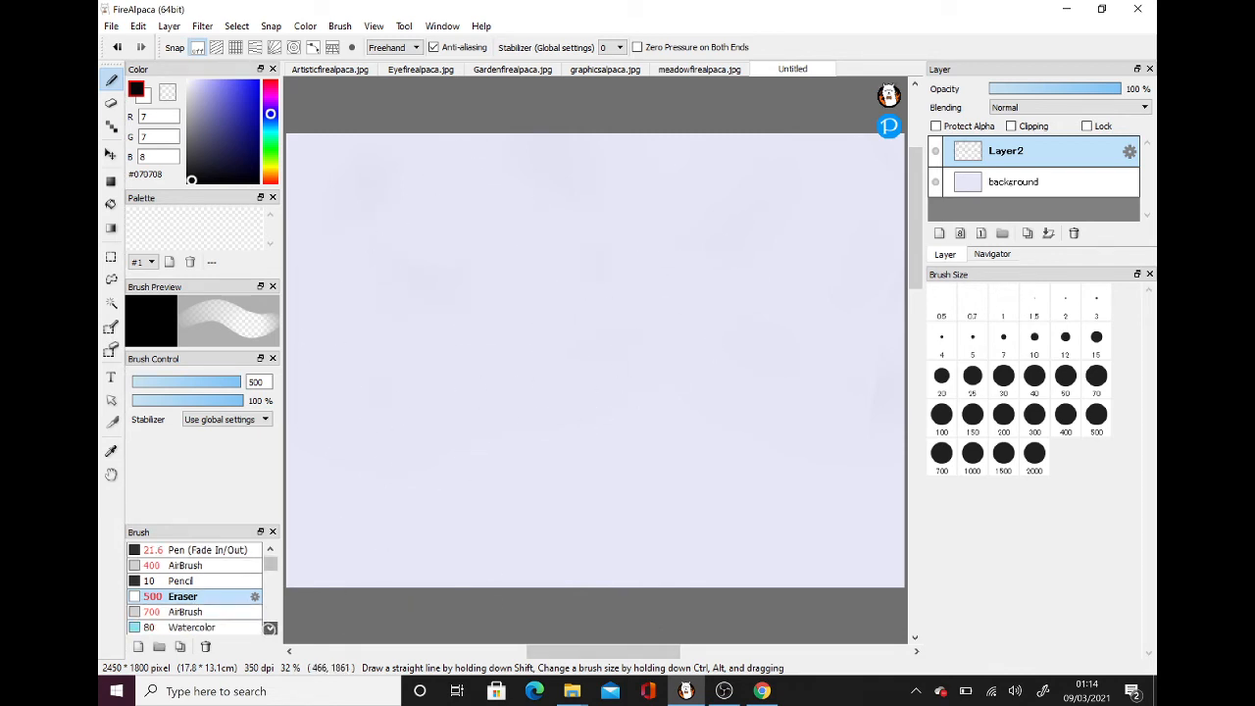
scroll(194, 588, "down", 3)
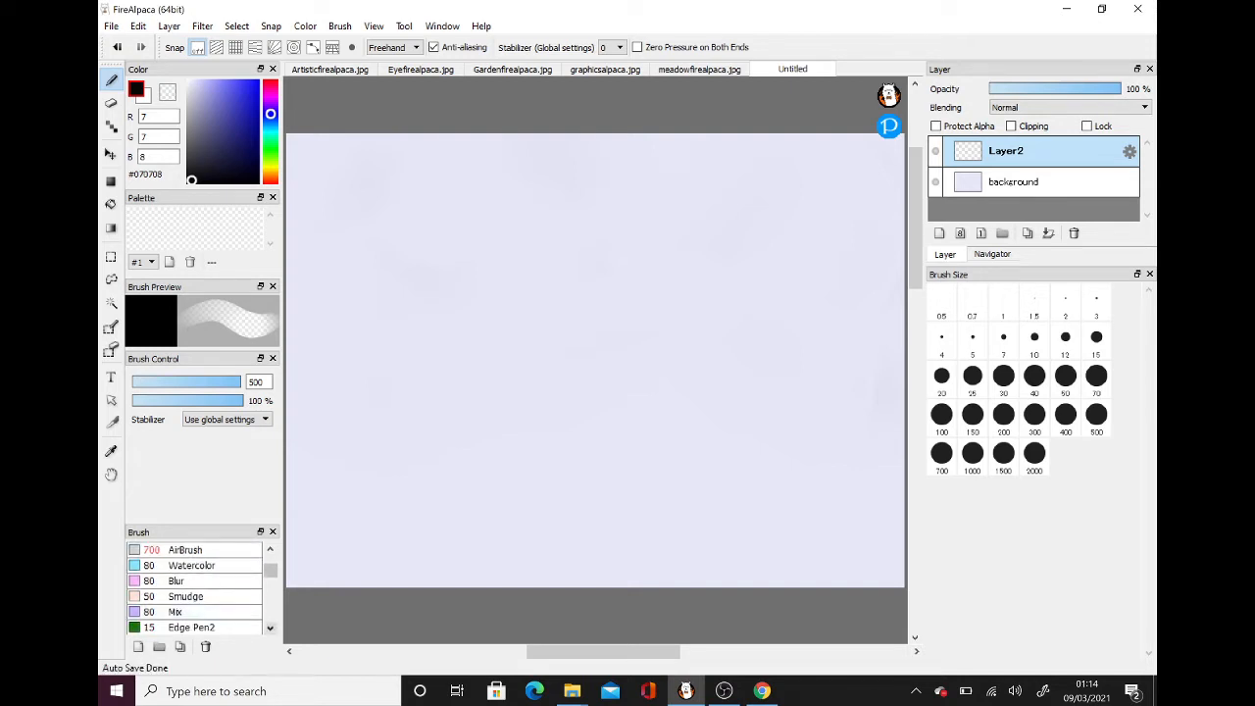
scroll(194, 588, "down", 4)
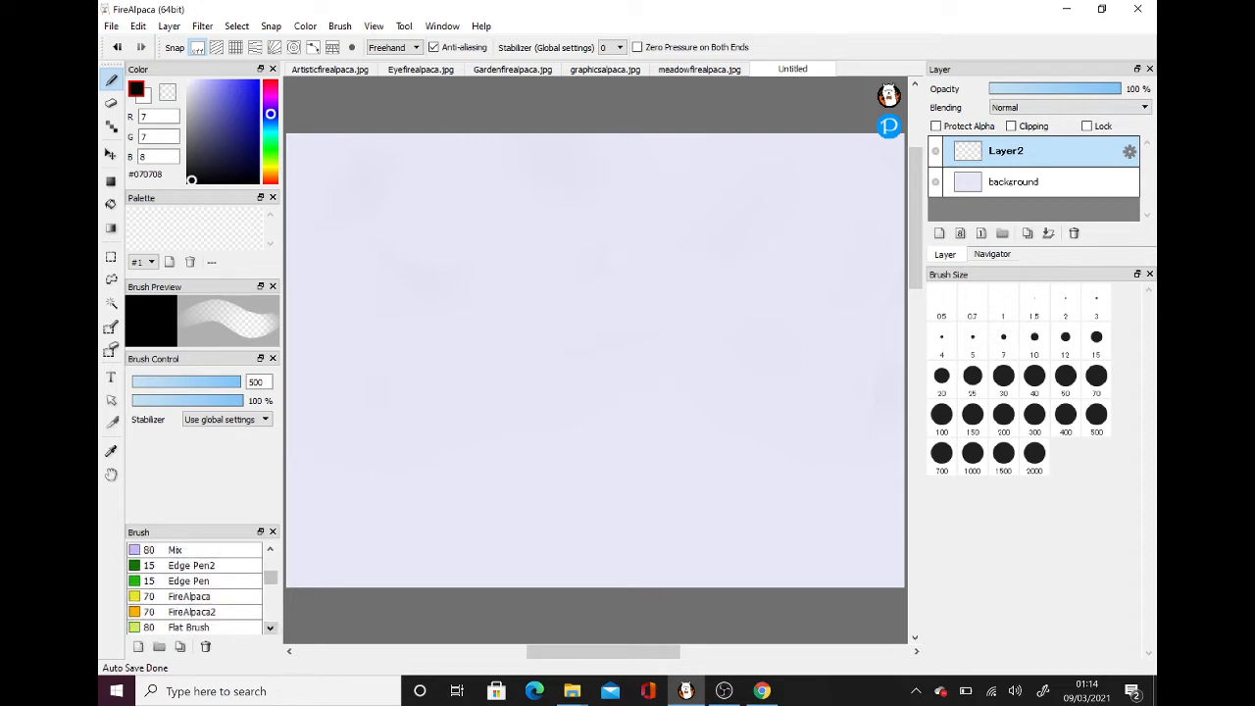
scroll(194, 588, "down", 1)
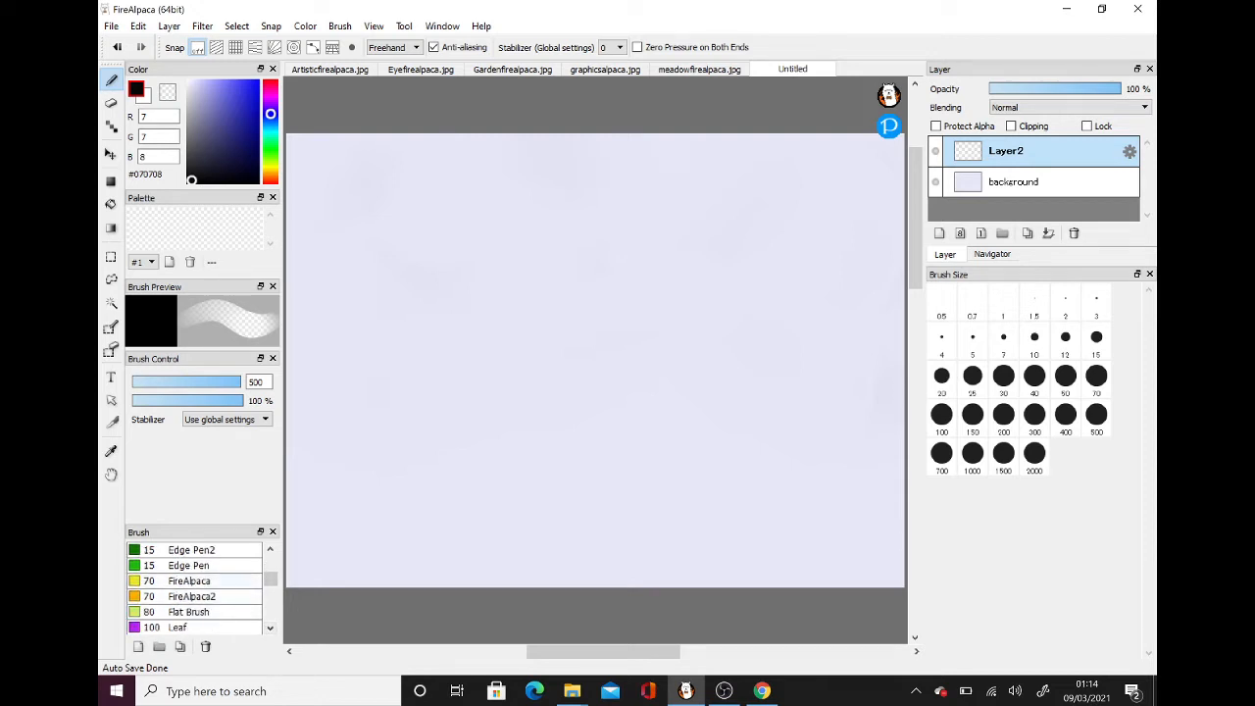
left_click(191, 581)
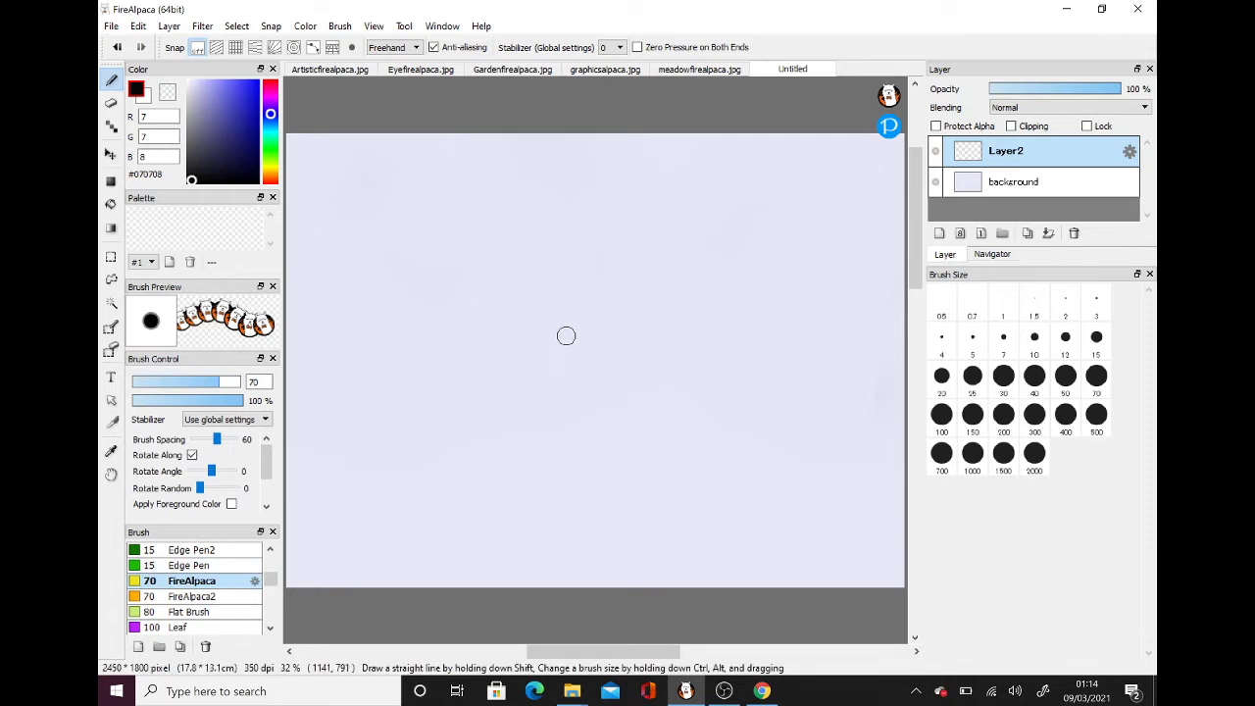
mouse_move(552, 356)
left_mouse_down()
mouse_move(641, 311)
mouse_move(722, 366)
mouse_move(748, 343)
left_mouse_up()
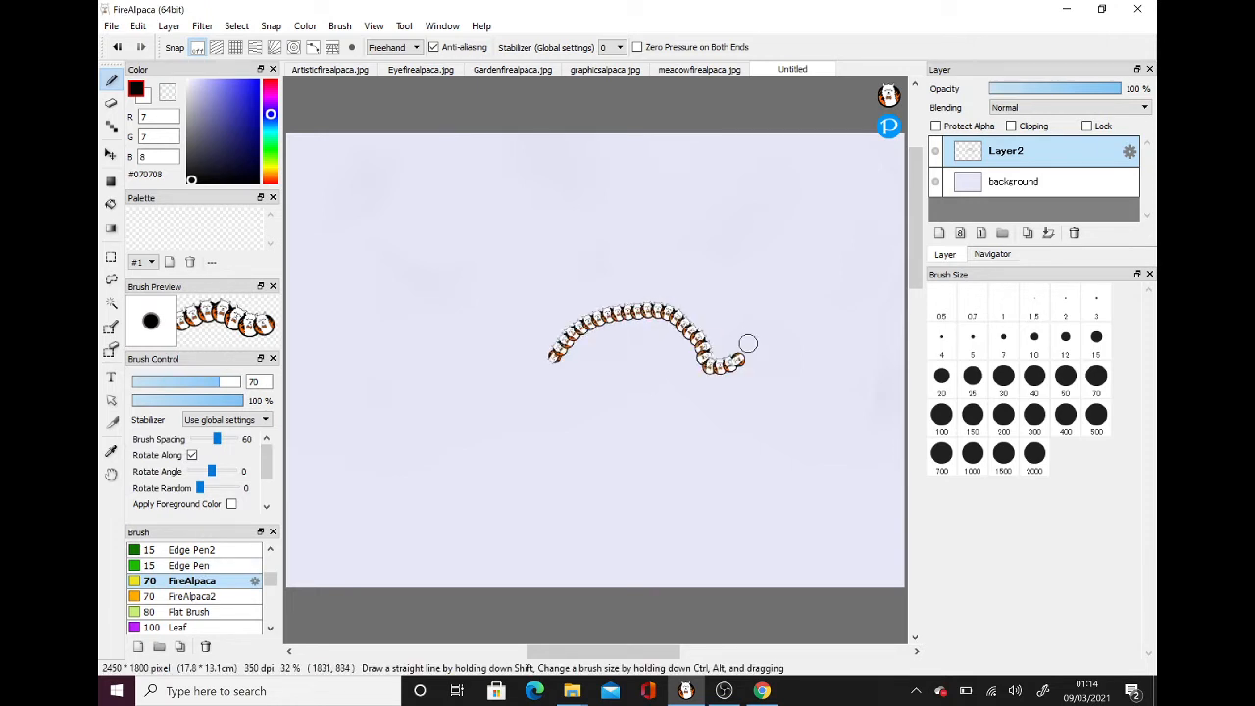
key("ctrl+z")
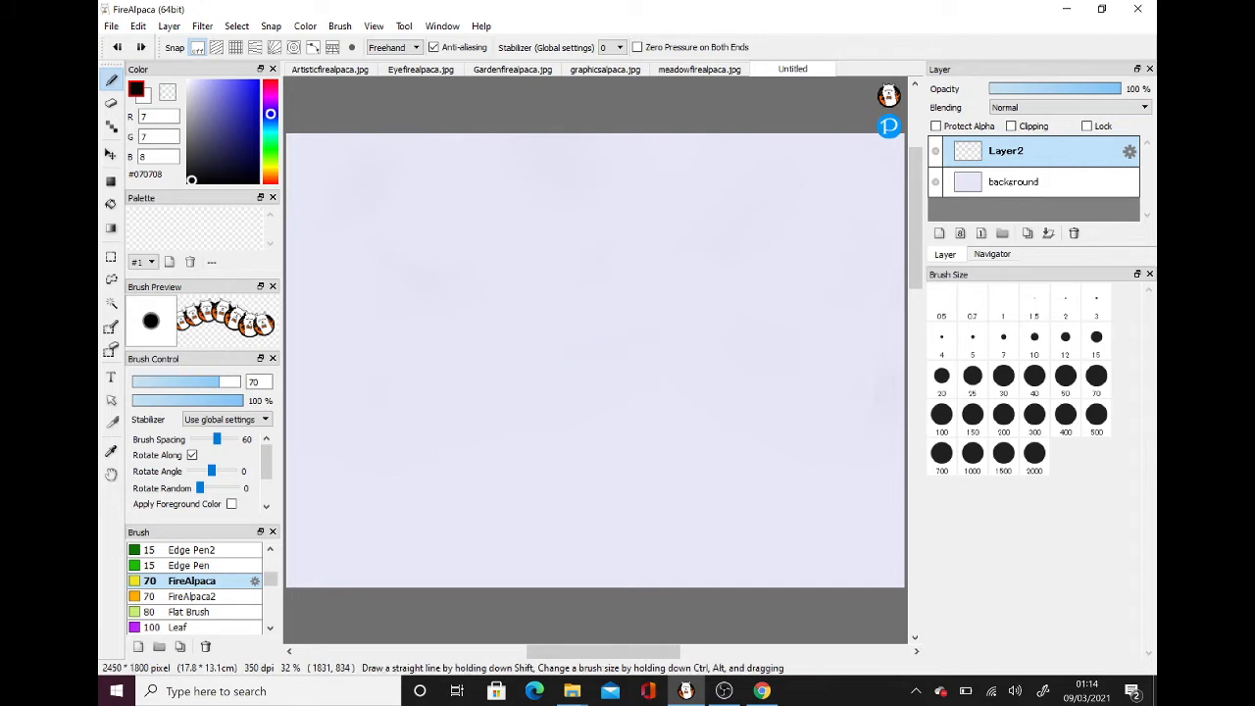
Edit the Leaf brush to scatter strength 75, particle size 24 and particle random 71.
scroll(263, 576, "down", 3)
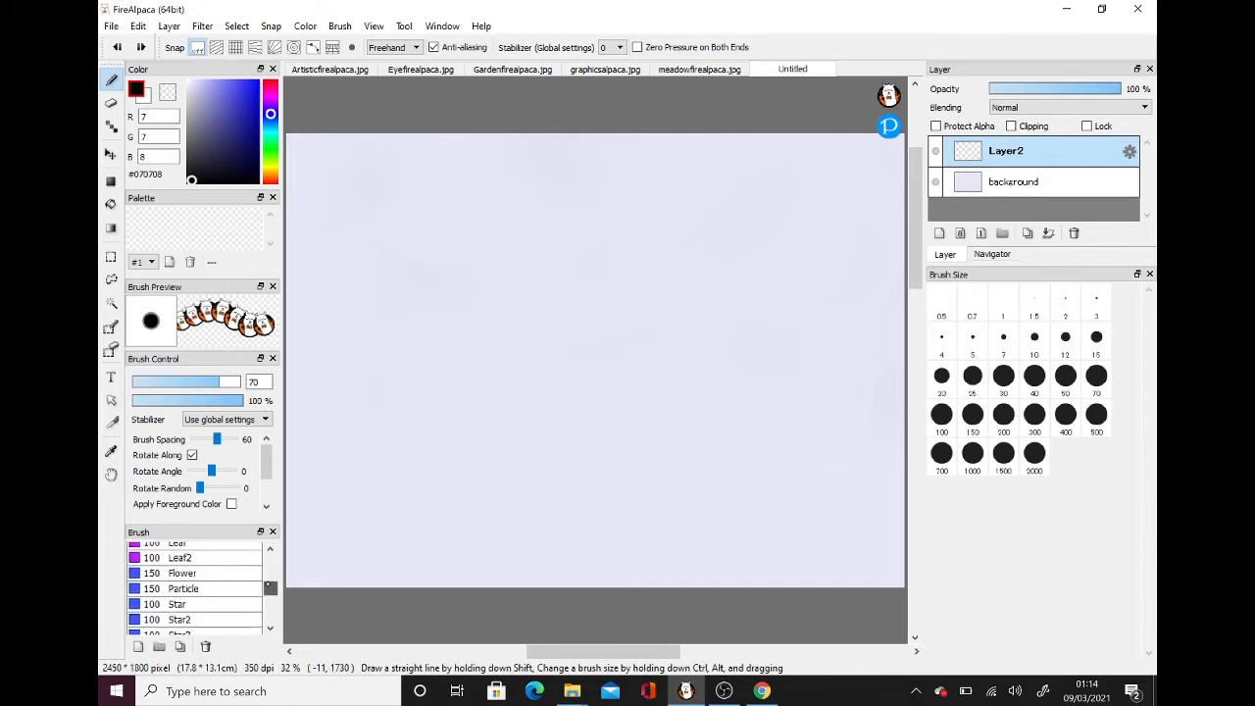
left_click(259, 573)
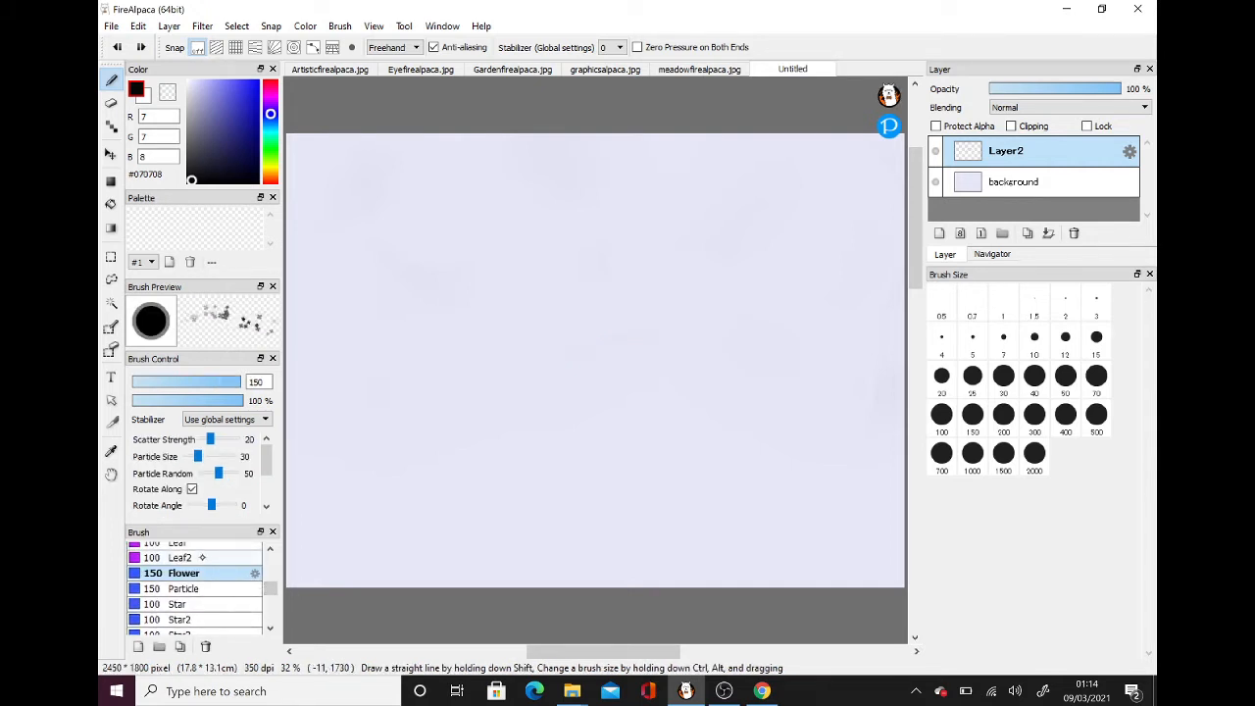
left_click(204, 606)
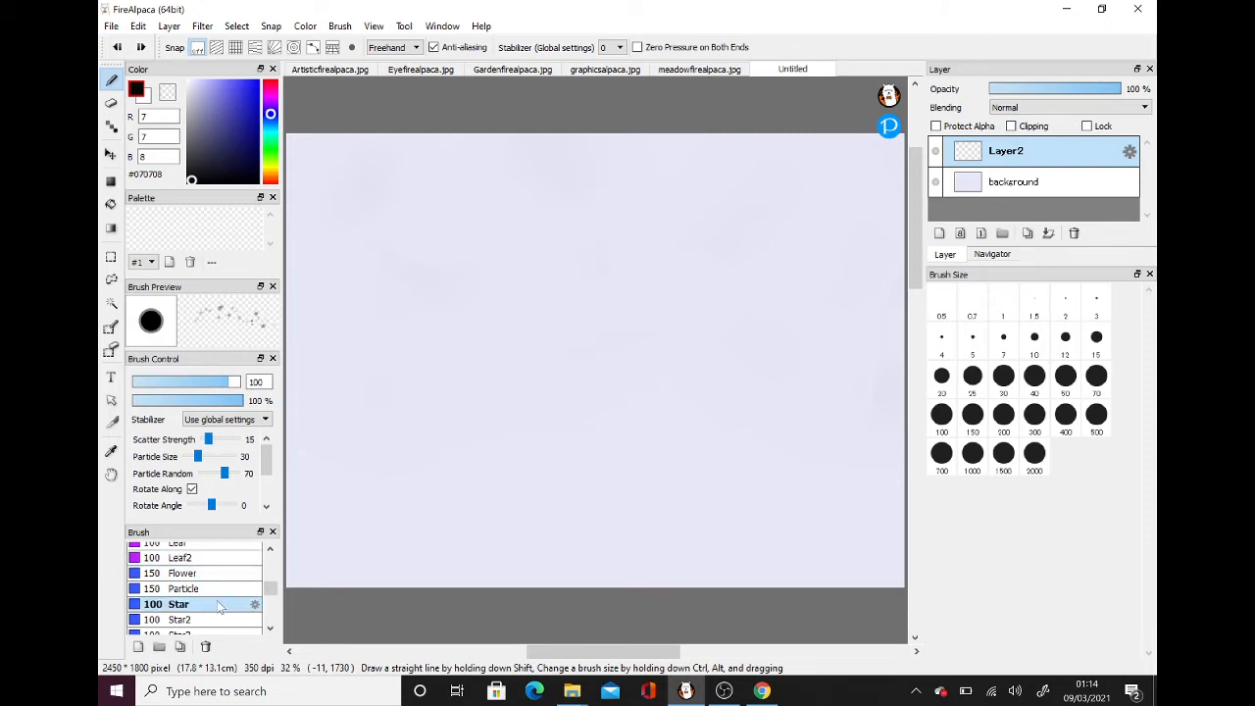
double_click(203, 545)
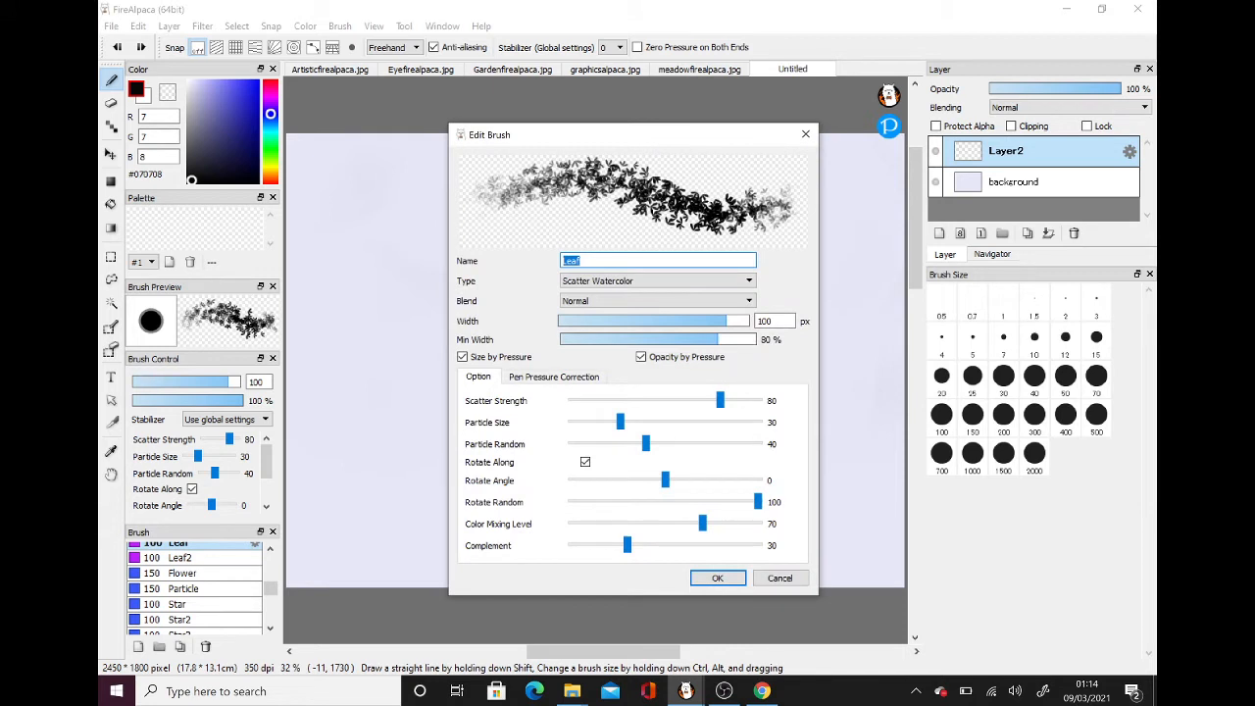
mouse_move(719, 400)
left_mouse_down()
mouse_move(616, 400)
mouse_move(711, 400)
left_mouse_up()
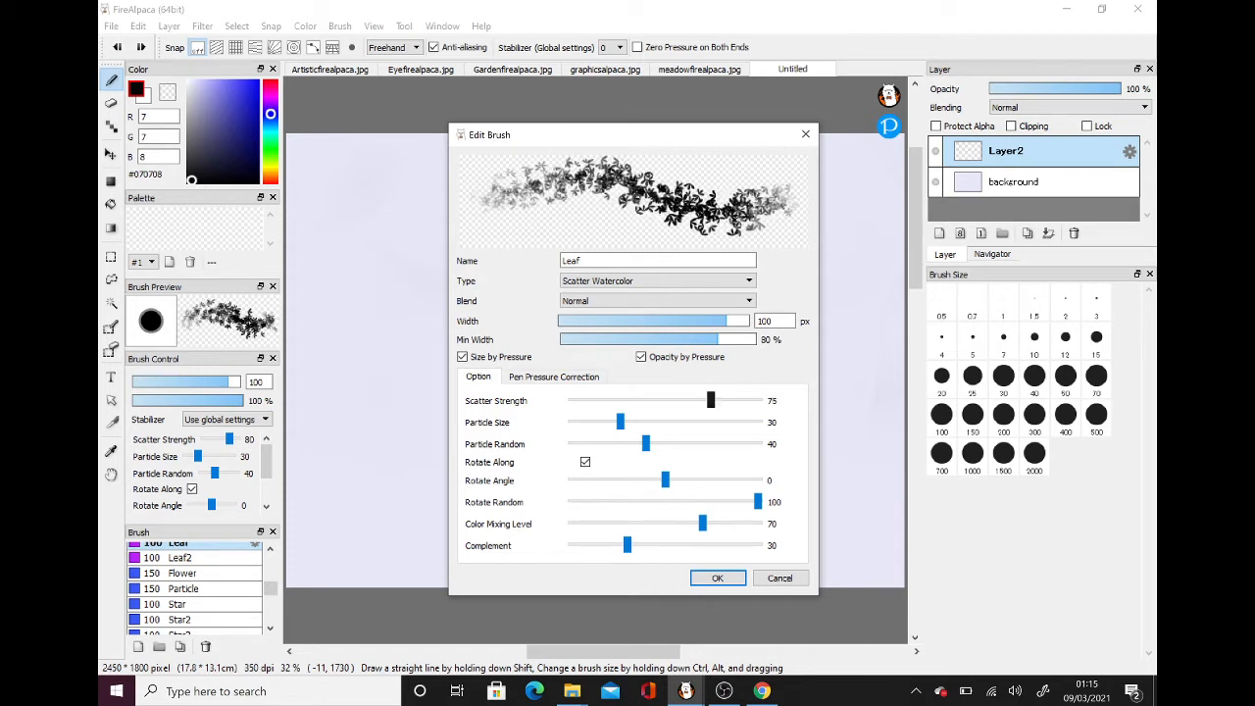
mouse_move(620, 421)
left_mouse_down()
mouse_move(584, 421)
mouse_move(673, 422)
mouse_move(607, 422)
mouse_move(702, 443)
left_mouse_up()
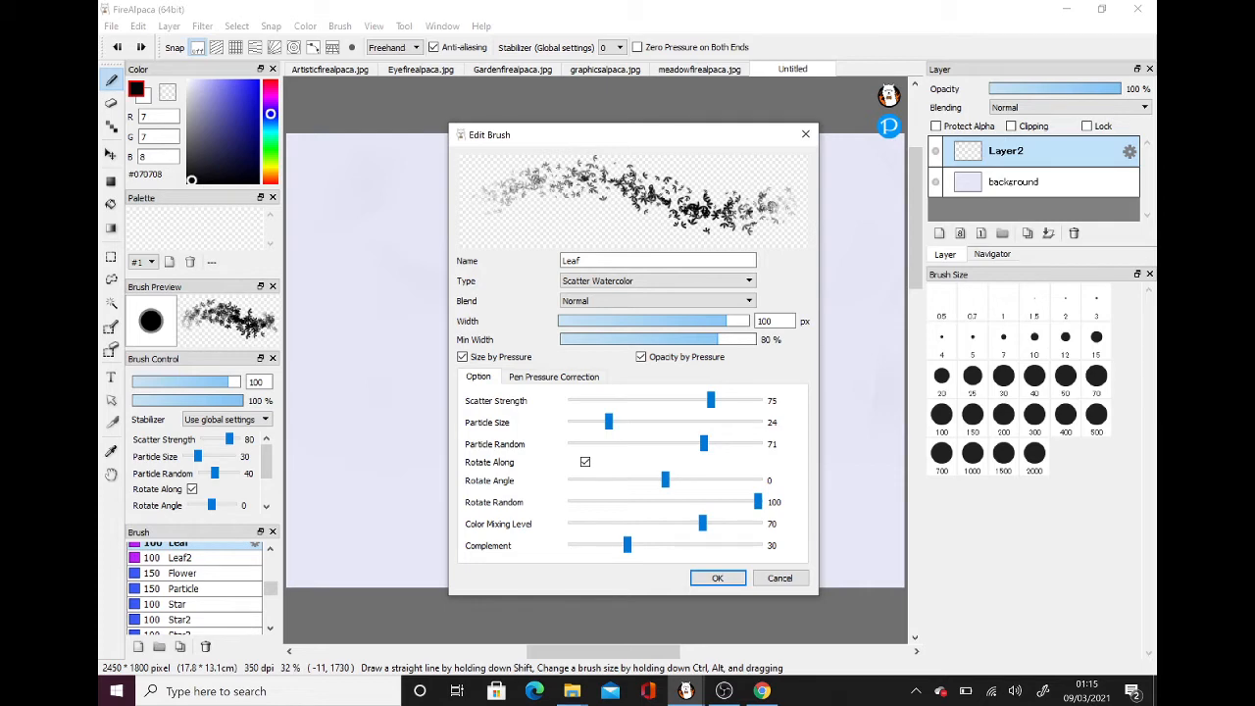
left_click(717, 577)
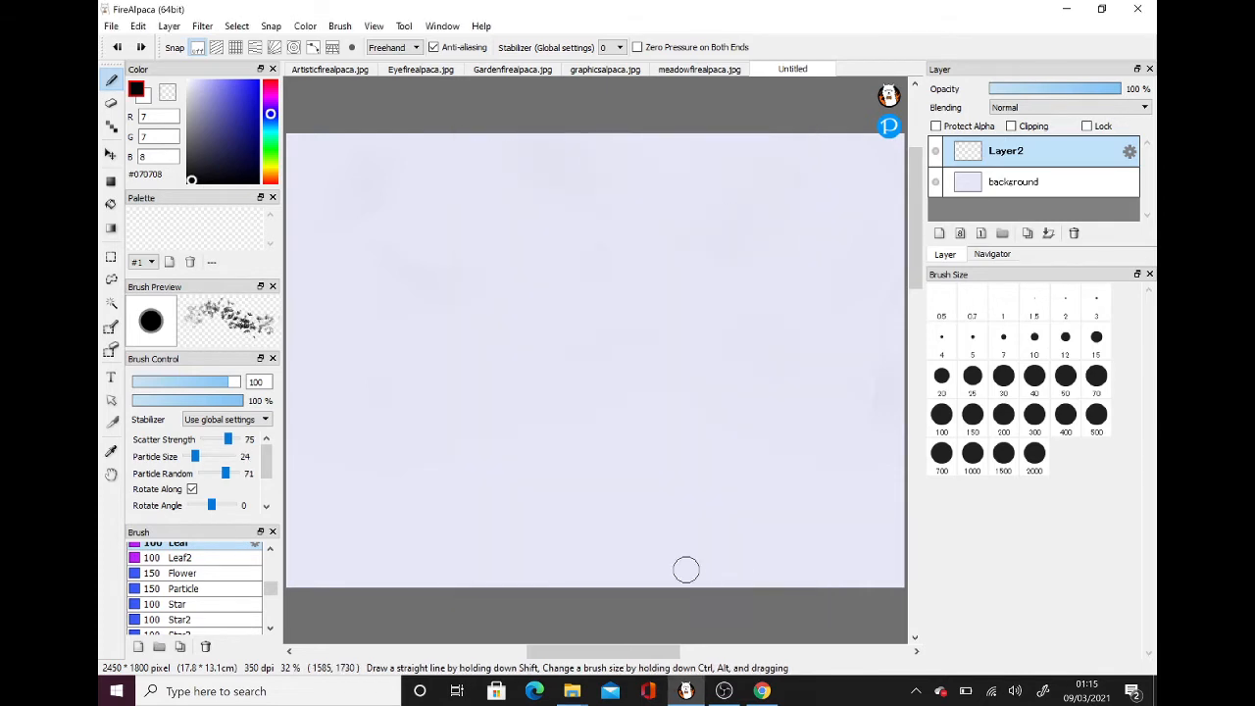
Paint a wavy Leaf stroke at size 100 left of the canvas centre and a diagonal one at size 500 across the right half.
mouse_move(411, 244)
left_mouse_down()
mouse_move(467, 258)
mouse_move(499, 409)
mouse_move(583, 432)
left_mouse_up()
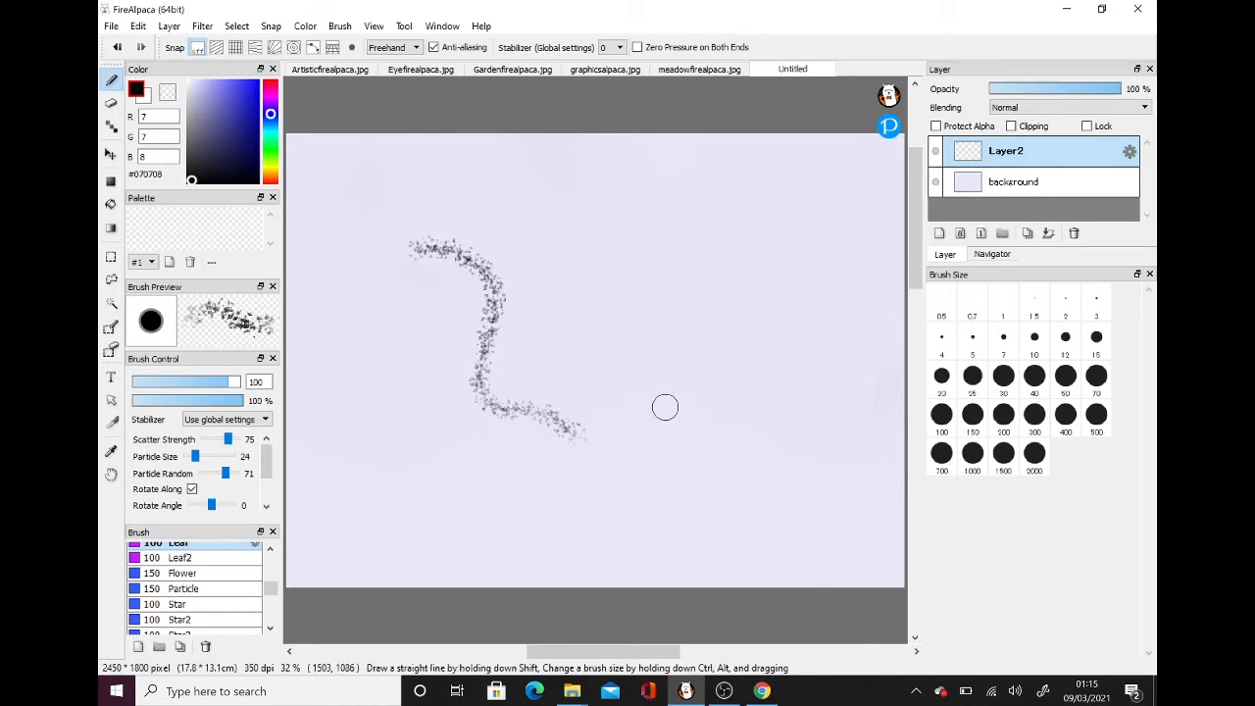
left_click(1096, 414)
mouse_move(618, 211)
left_mouse_down()
mouse_move(637, 324)
mouse_move(733, 382)
mouse_move(771, 443)
mouse_move(766, 481)
mouse_move(823, 536)
left_mouse_up()
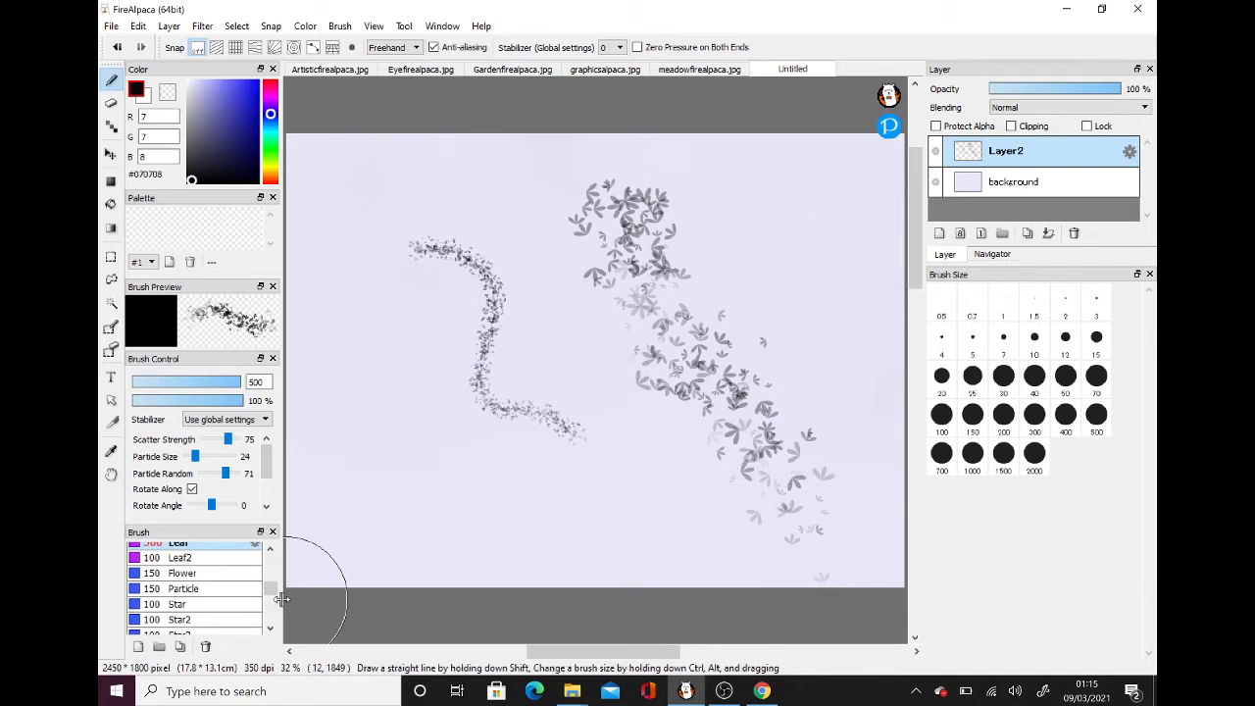
Paint a large looping five-armed pattern around the lower-left canvas area with the Symmetry Rotate brush at size 10.
scroll(271, 593, "down", 3)
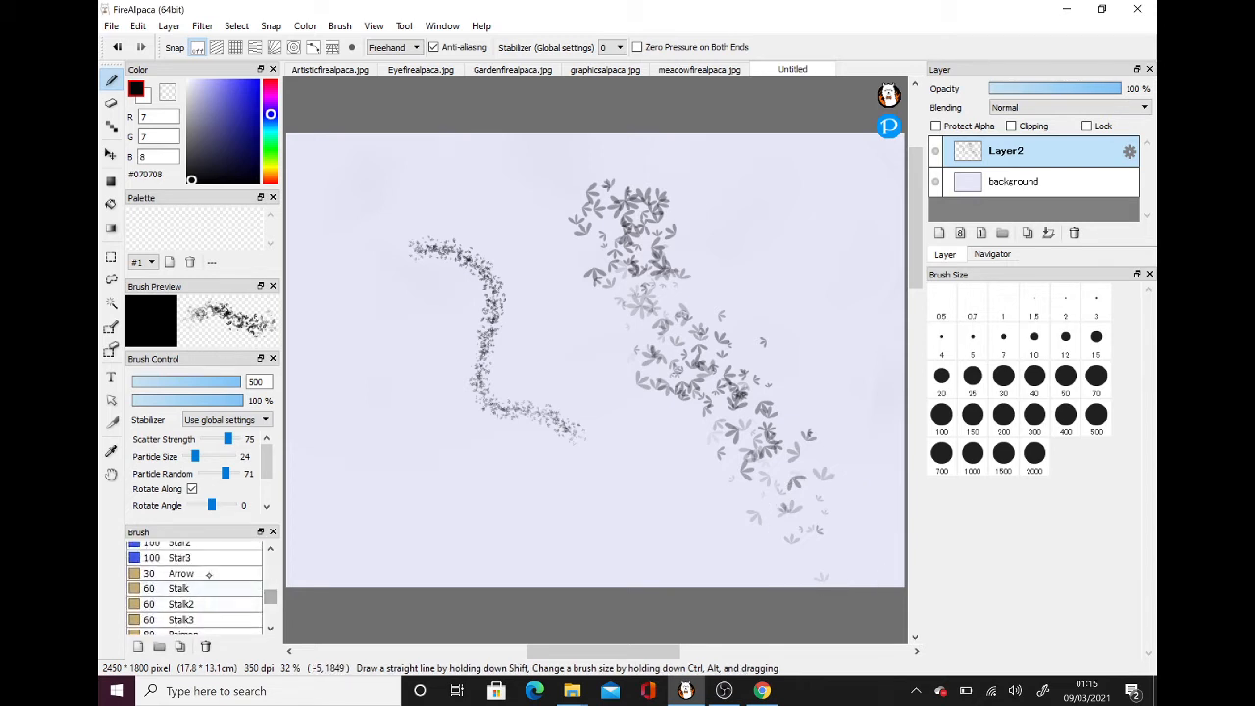
scroll(271, 595, "down", 5)
scroll(271, 598, "down", 2)
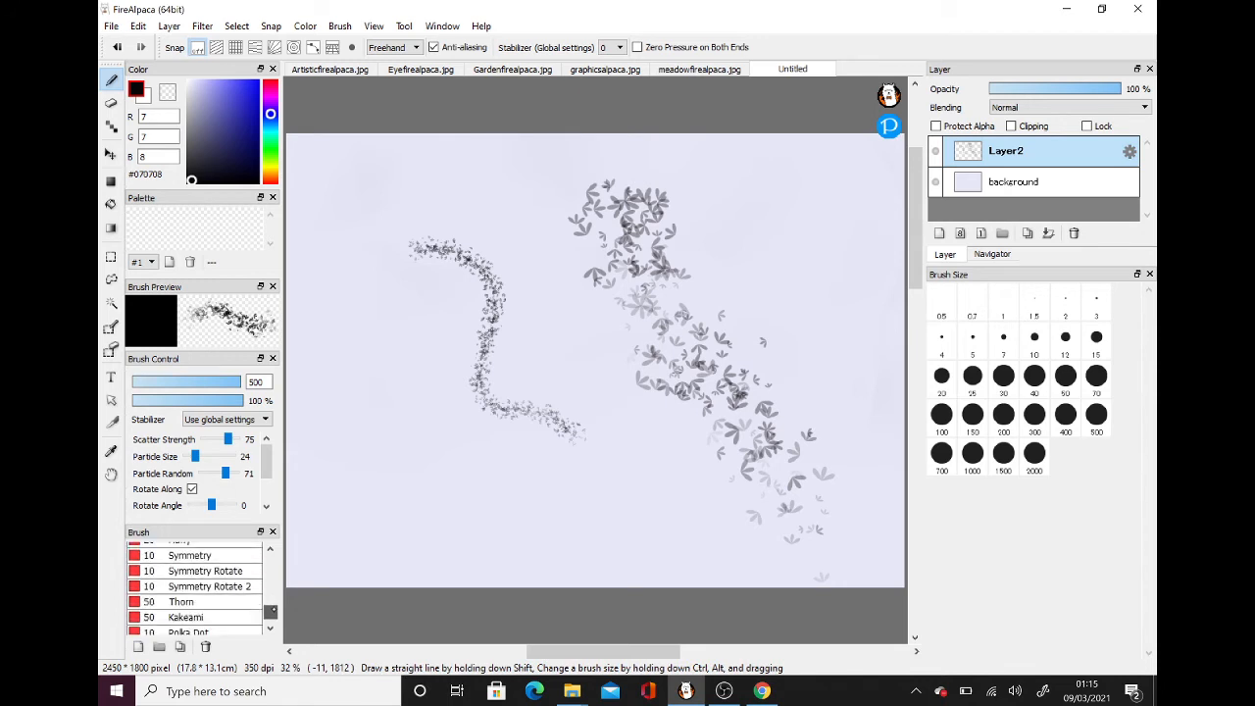
left_click(227, 572)
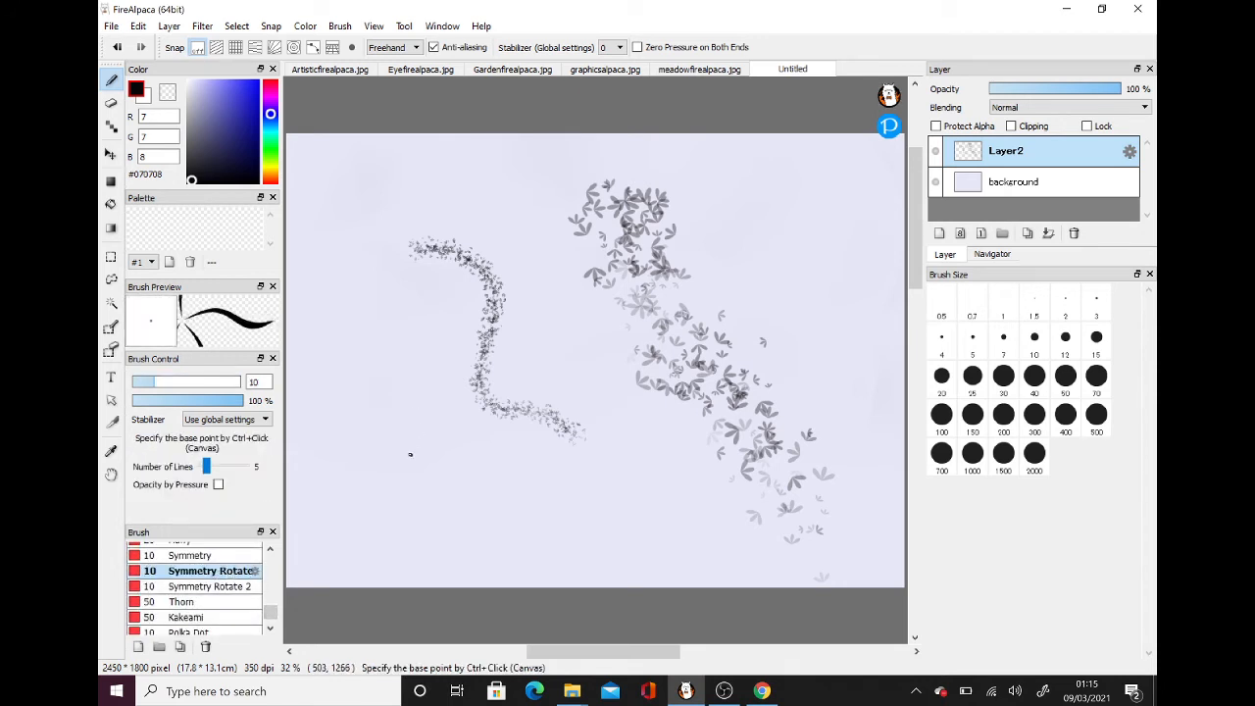
mouse_move(415, 451)
left_mouse_down()
mouse_move(505, 461)
mouse_move(491, 451)
mouse_move(514, 445)
mouse_move(493, 437)
mouse_move(509, 431)
mouse_move(477, 450)
mouse_move(464, 416)
mouse_move(488, 431)
mouse_move(520, 350)
mouse_move(560, 360)
mouse_move(572, 313)
mouse_move(627, 318)
mouse_move(644, 291)
left_mouse_up()
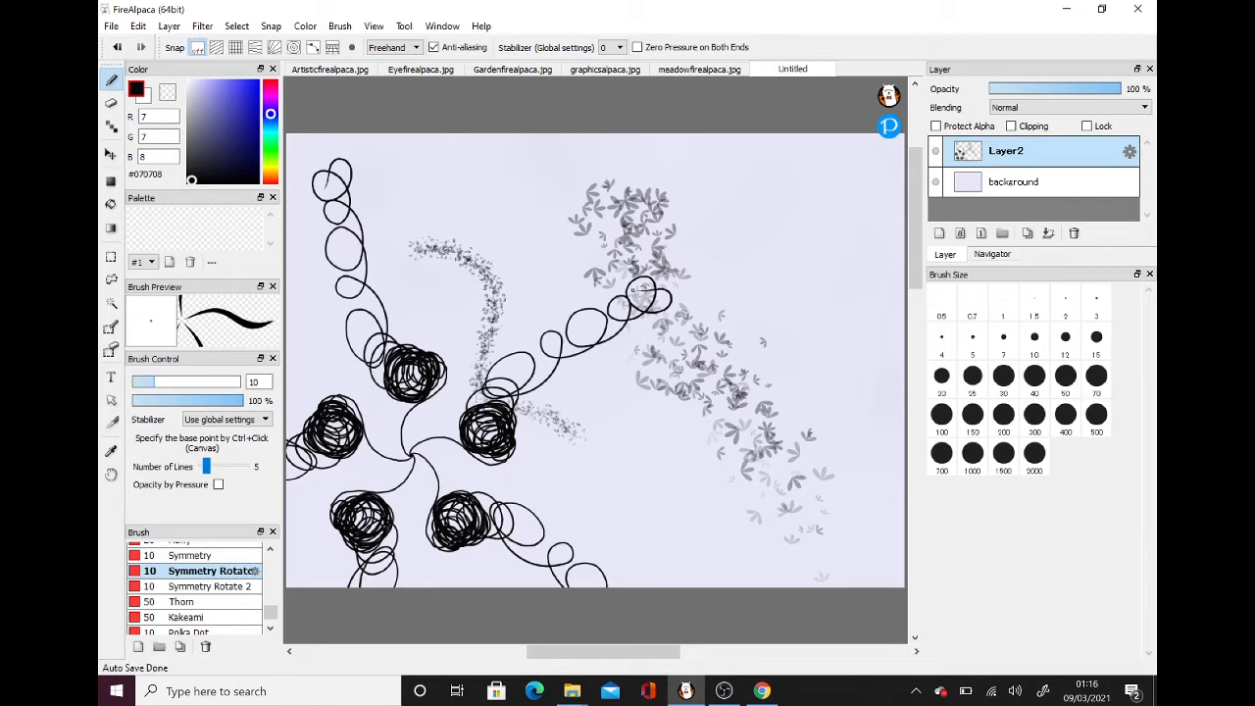
Draw small five-fold swirls and flower shapes with Symmetry Rotate over the right side, upper part and lower middle of the canvas.
mouse_move(768, 297)
left_mouse_down()
mouse_move(799, 319)
mouse_move(773, 333)
mouse_move(789, 323)
mouse_move(843, 388)
mouse_move(817, 429)
mouse_move(784, 446)
left_mouse_up()
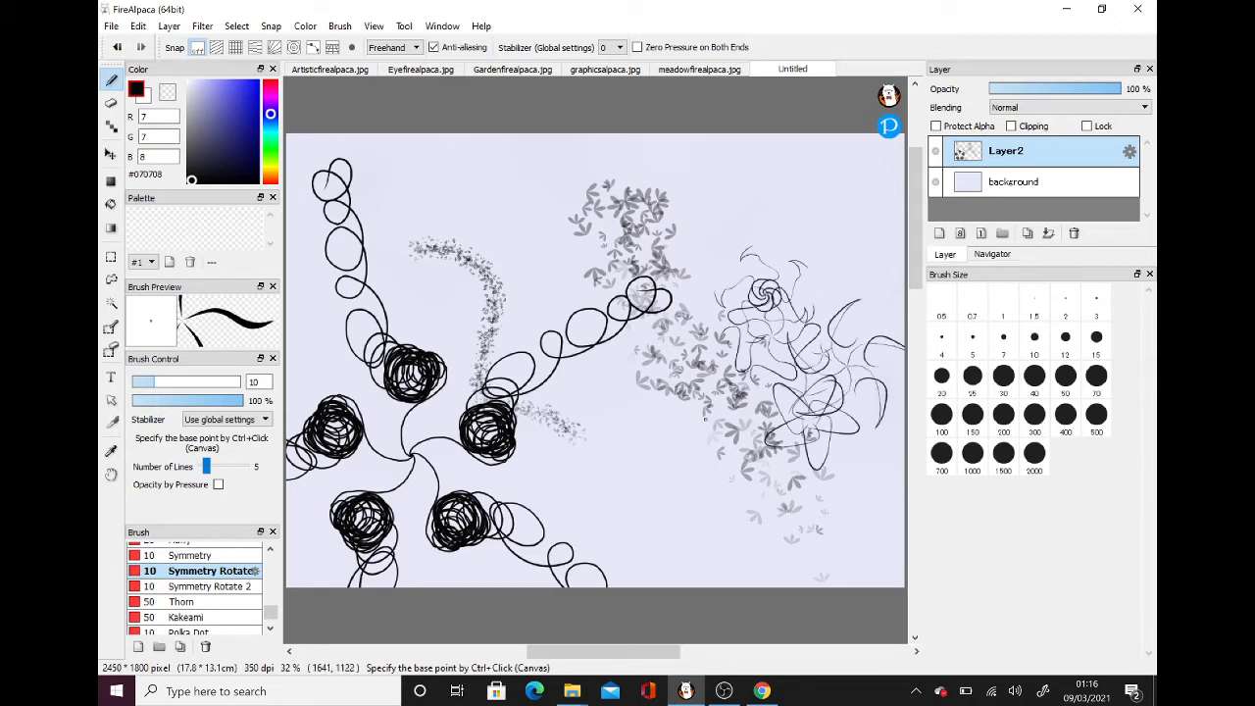
mouse_move(684, 461)
left_mouse_down()
mouse_move(686, 432)
mouse_move(691, 477)
mouse_move(666, 520)
mouse_move(686, 470)
mouse_move(725, 544)
left_mouse_up()
mouse_move(805, 185)
left_mouse_down()
mouse_move(764, 147)
mouse_move(803, 226)
mouse_move(886, 255)
left_mouse_up()
mouse_move(490, 167)
left_mouse_down()
mouse_move(498, 202)
mouse_move(532, 208)
mouse_move(534, 256)
left_mouse_up()
left_click_drag(581, 376, 600, 419)
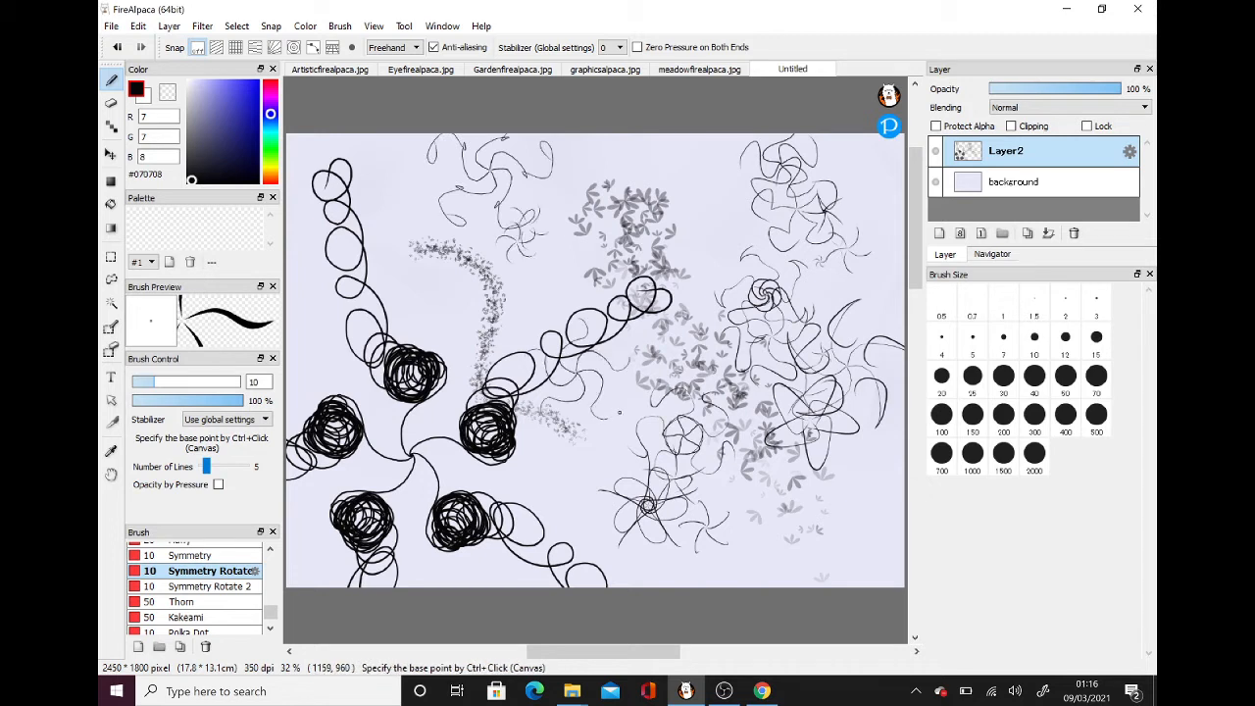
left_click_drag(566, 469, 580, 516)
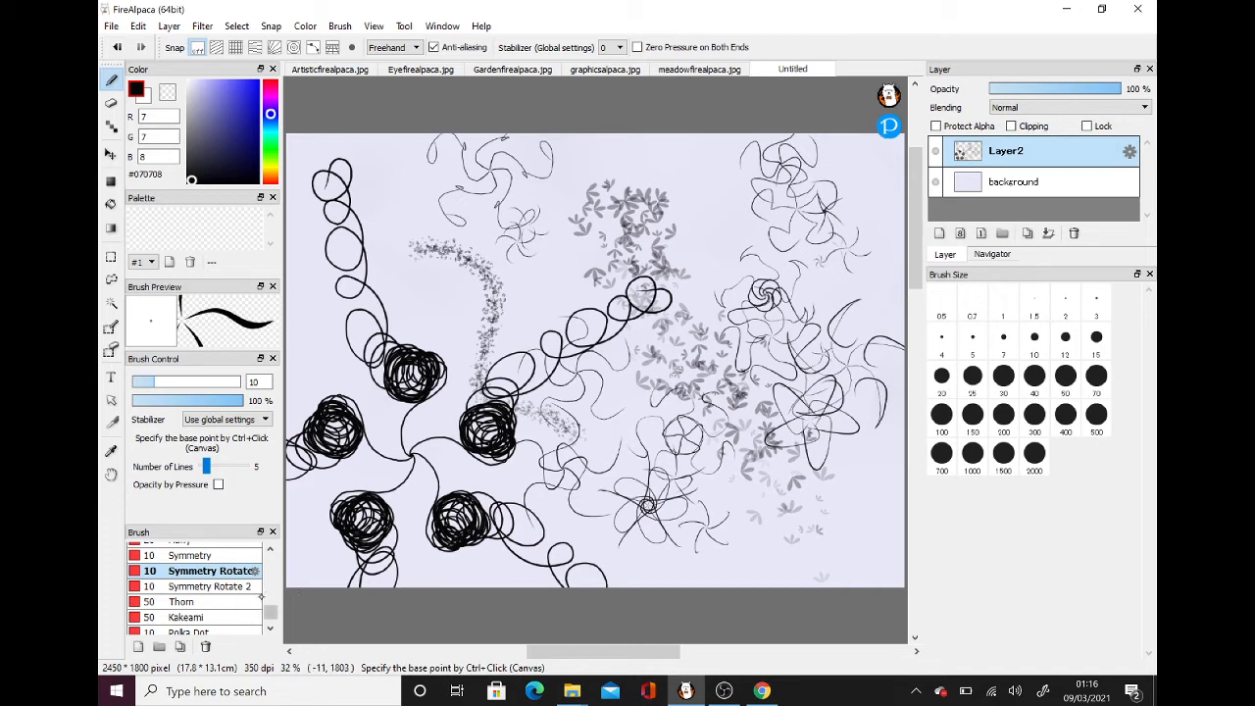
Paint short black vine strokes at the upper right, lower right and upper middle of the canvas with the Stalk2 brush at size 60.
scroll(269, 605, "up", 2)
scroll(265, 606, "down", 4)
scroll(265, 607, "up", 4)
scroll(270, 606, "up", 1)
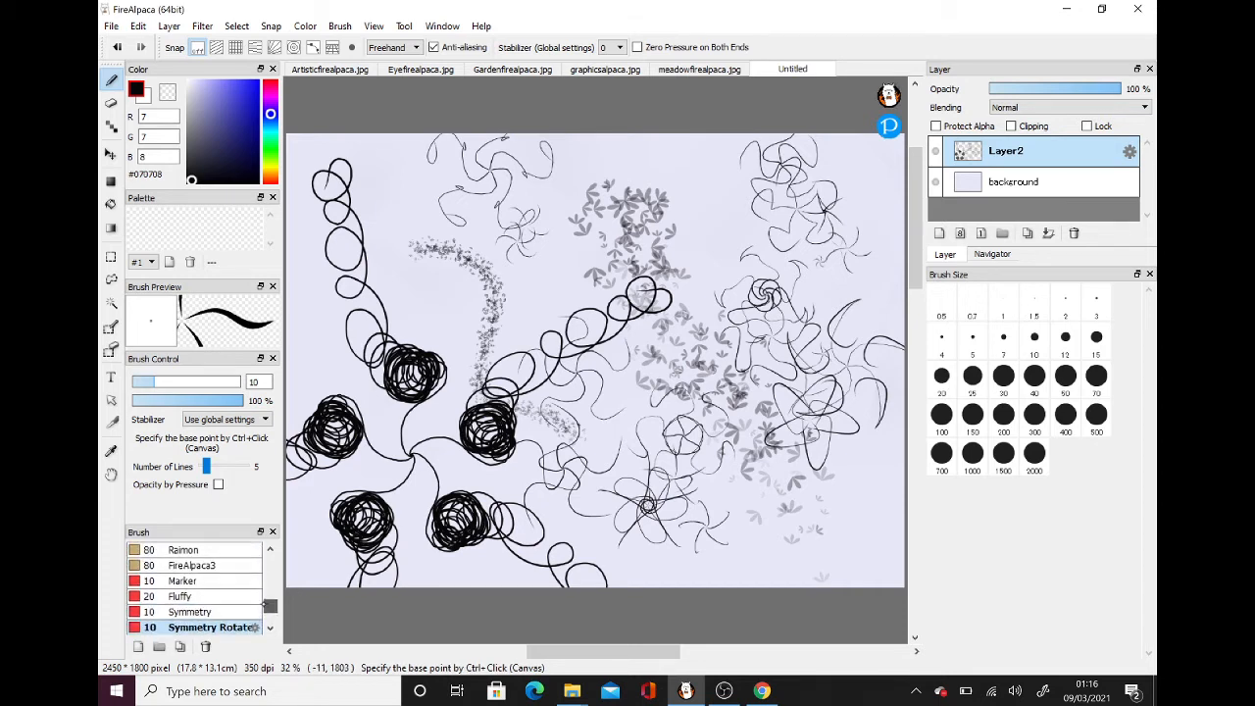
scroll(267, 606, "up", 1)
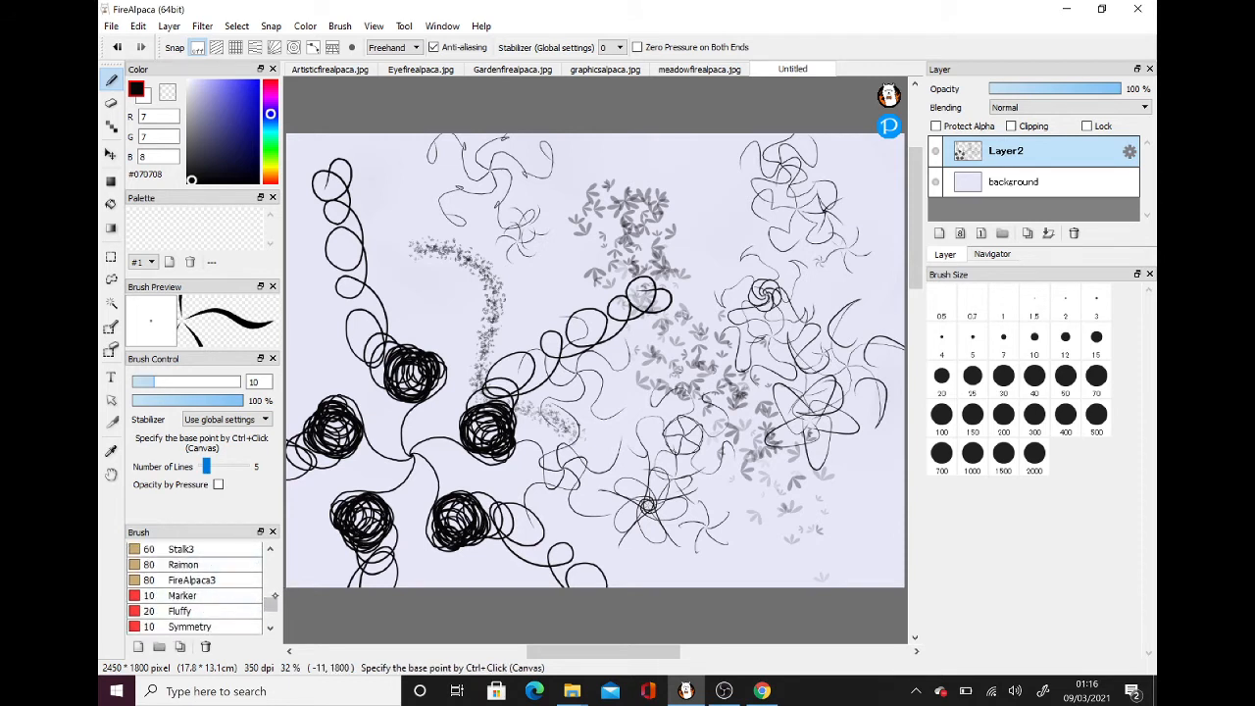
scroll(253, 591, "up", 4)
left_click(255, 589)
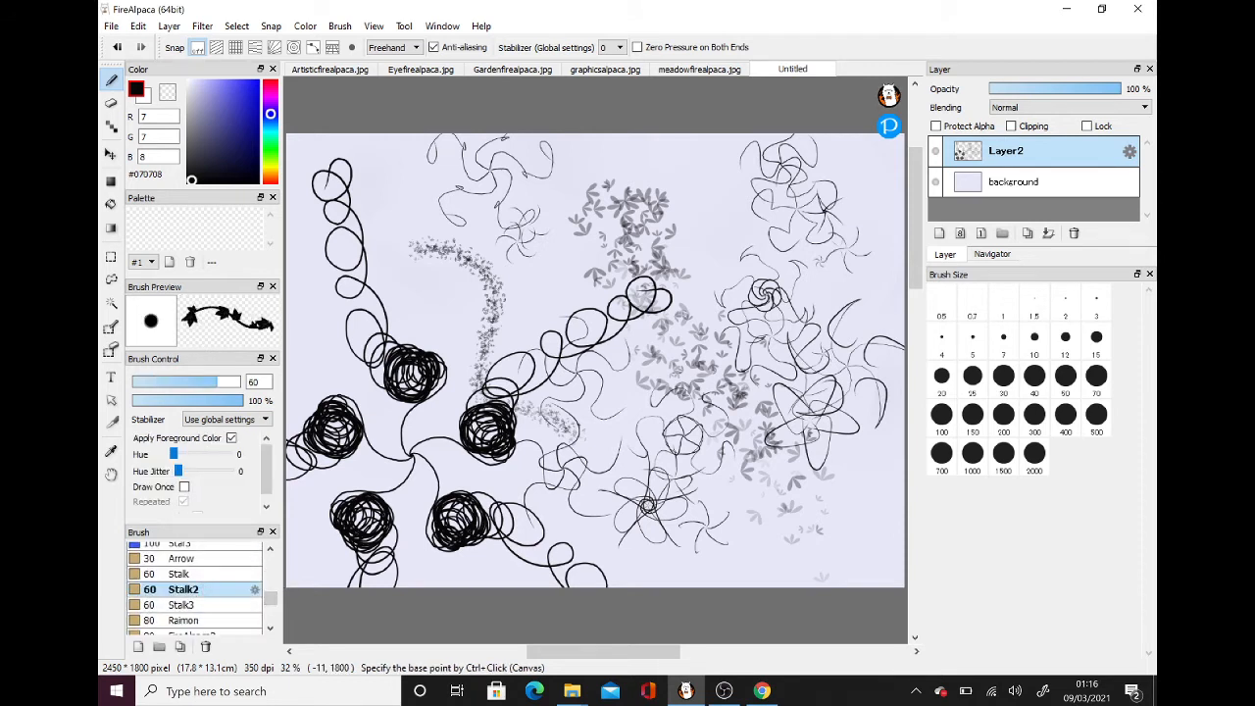
mouse_move(690, 166)
left_mouse_down()
mouse_move(701, 284)
mouse_move(726, 270)
mouse_move(775, 307)
left_mouse_up()
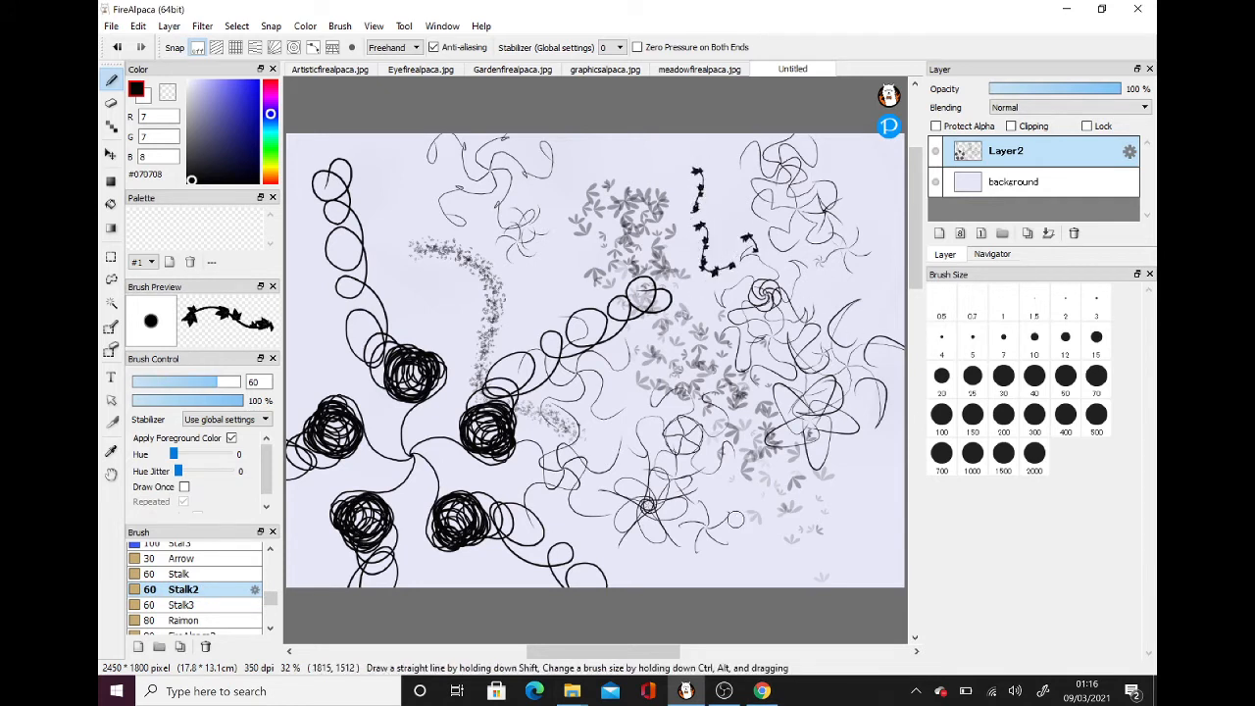
mouse_move(736, 480)
left_mouse_down()
mouse_move(794, 555)
mouse_move(839, 567)
left_mouse_up()
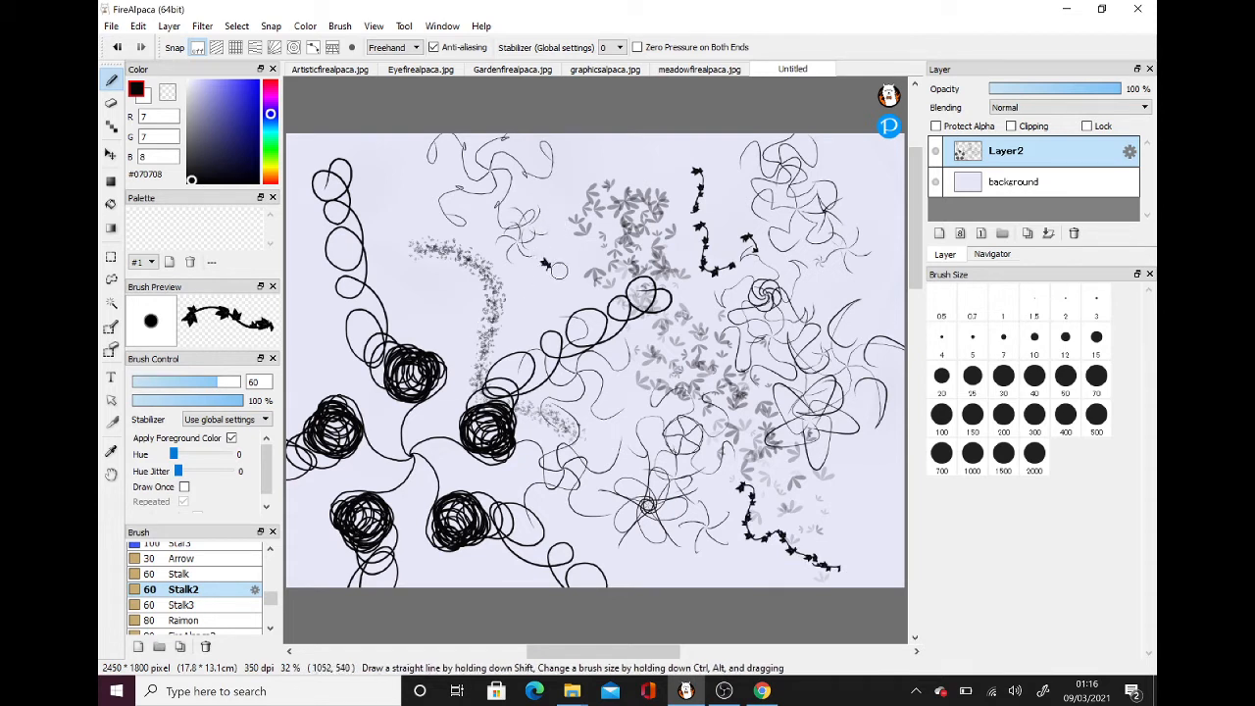
left_click_drag(545, 262, 556, 273)
left_click_drag(516, 300, 534, 331)
left_click_drag(520, 266, 518, 310)
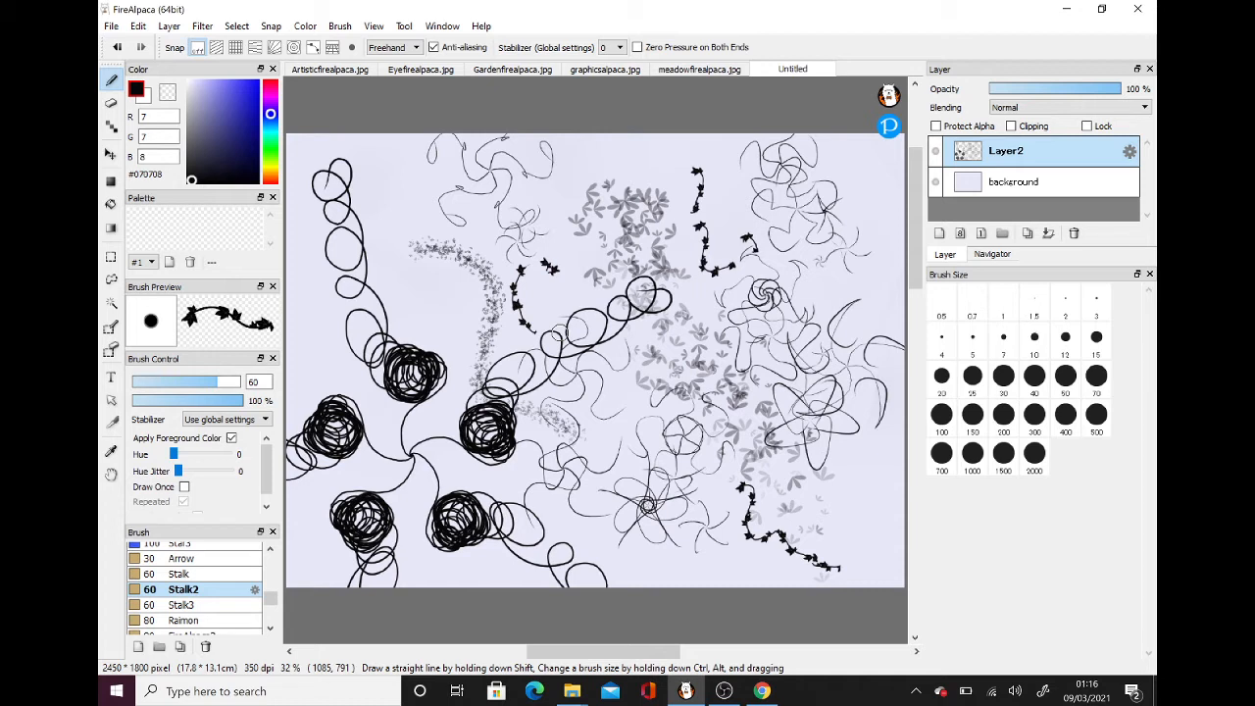
Examine the example artwork Artisticfirealpaca.jpg with Curve Snap turned on.
left_click_drag(271, 599, 271, 561)
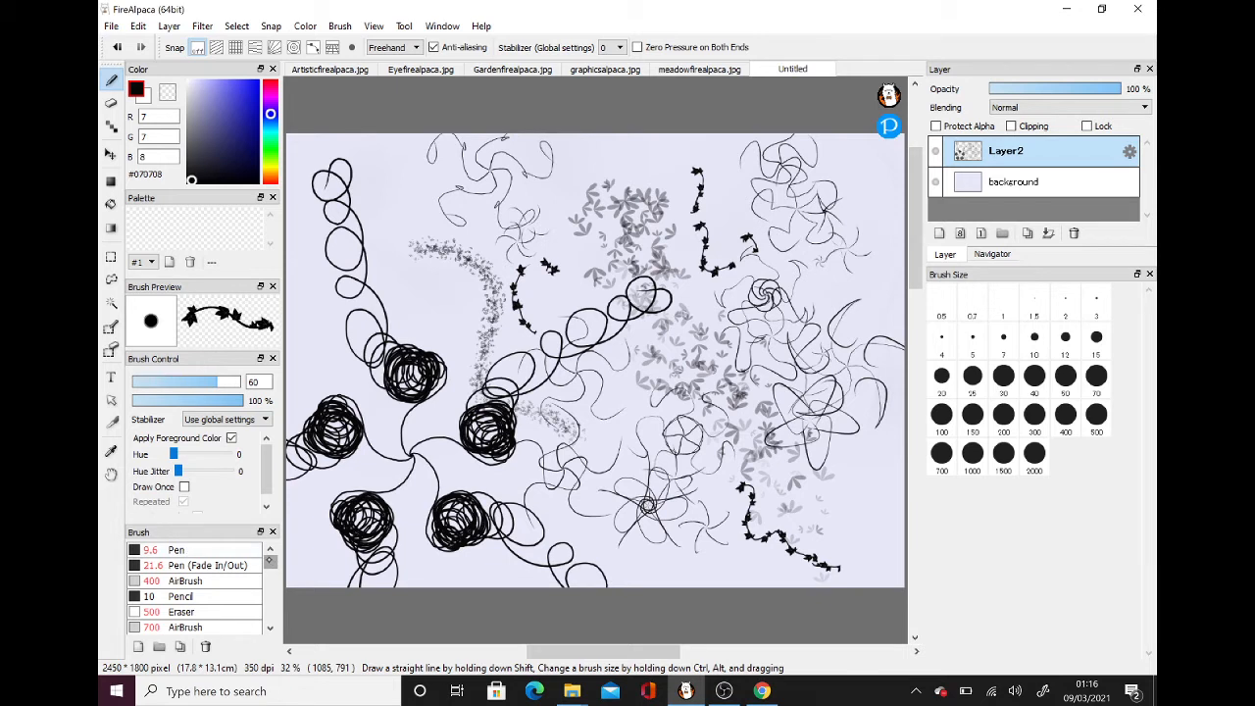
left_click_drag(270, 562, 271, 618)
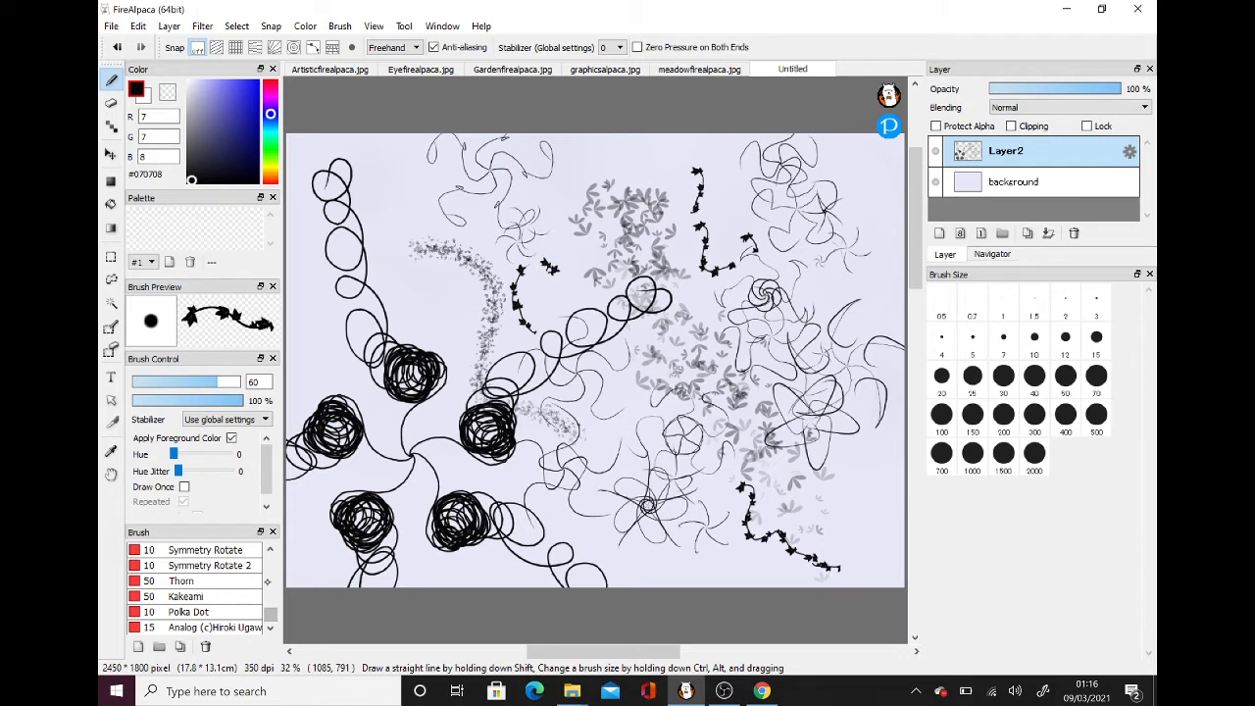
left_click(332, 71)
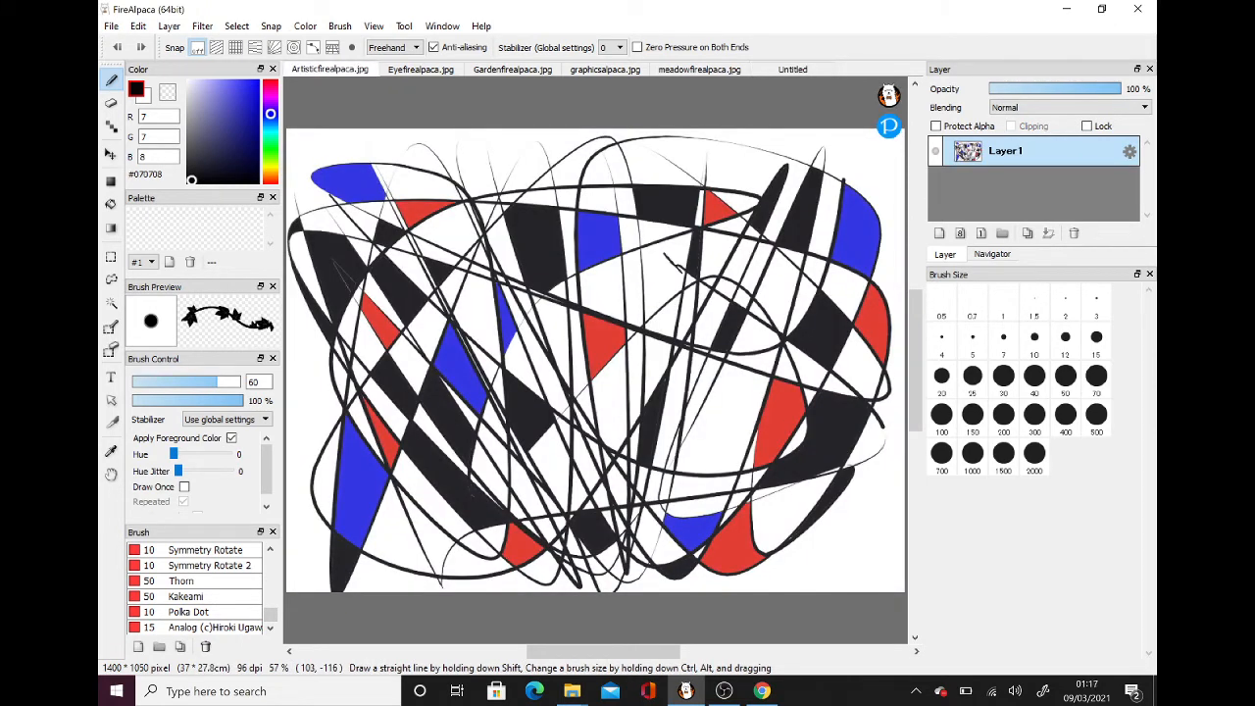
left_click(312, 47)
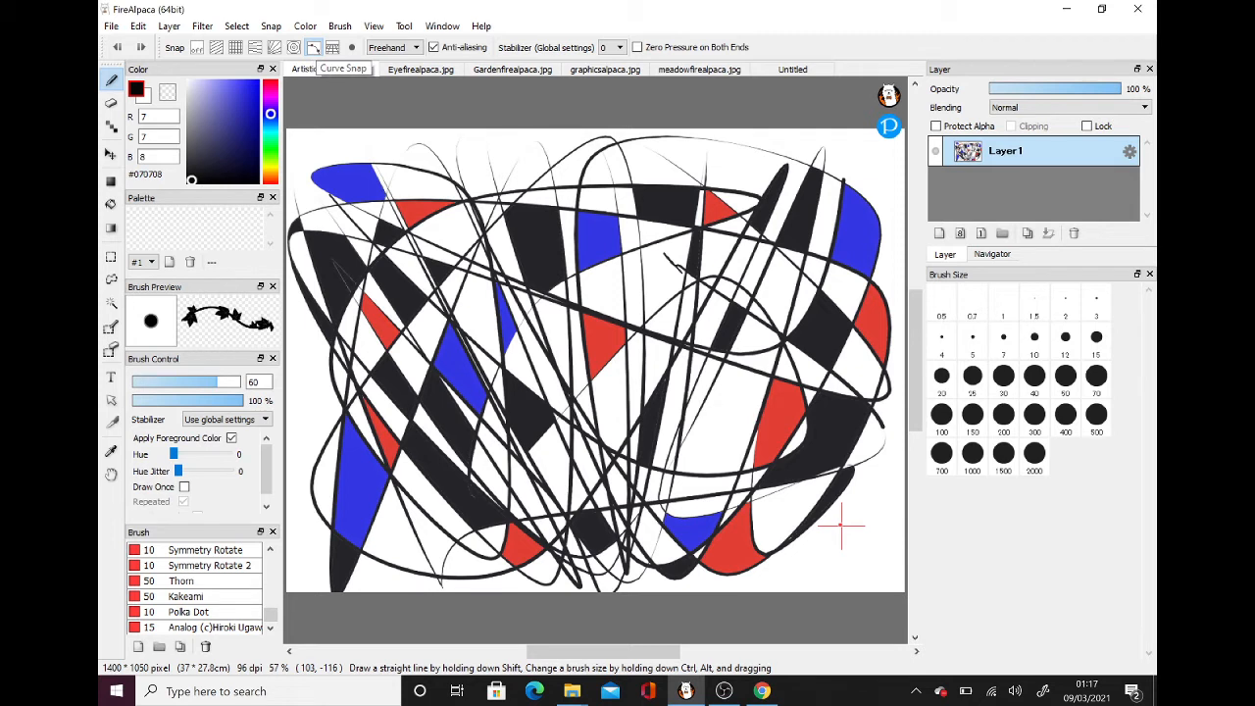
left_click_drag(271, 614, 271, 555)
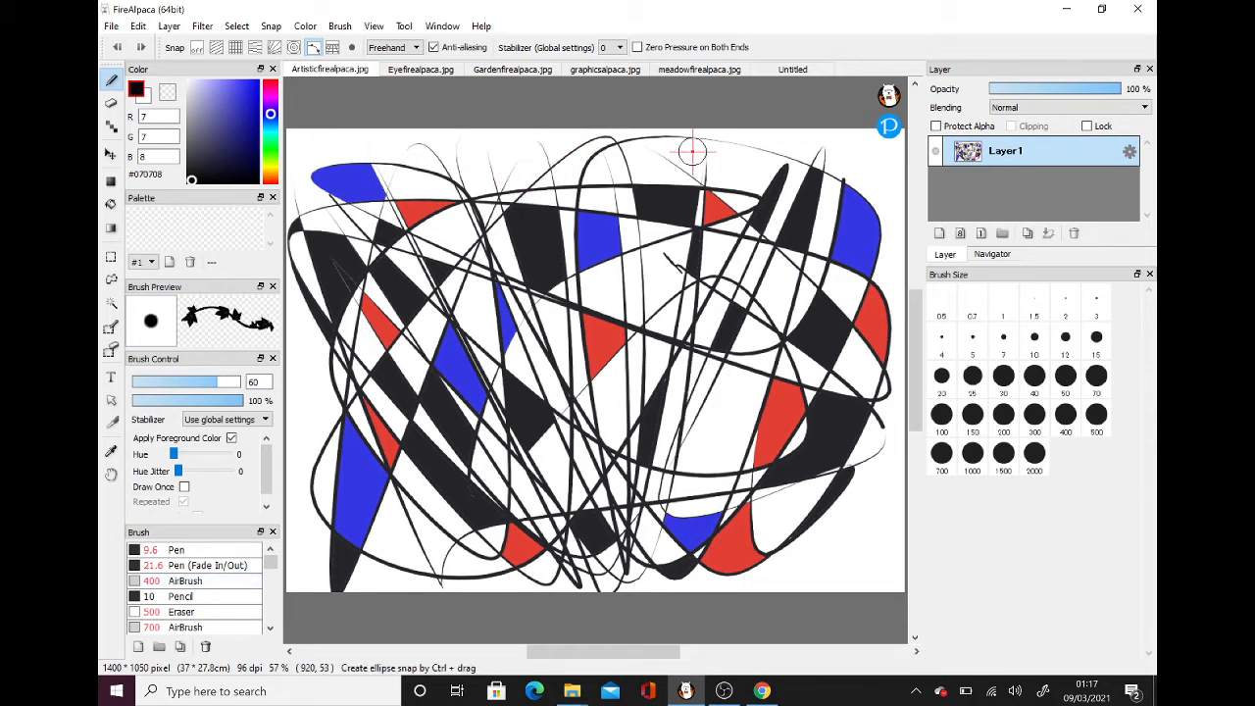
Switch to the Eyefirealpaca.jpg artwork, try the radial snap on it and change to the circle snap.
left_click(431, 73)
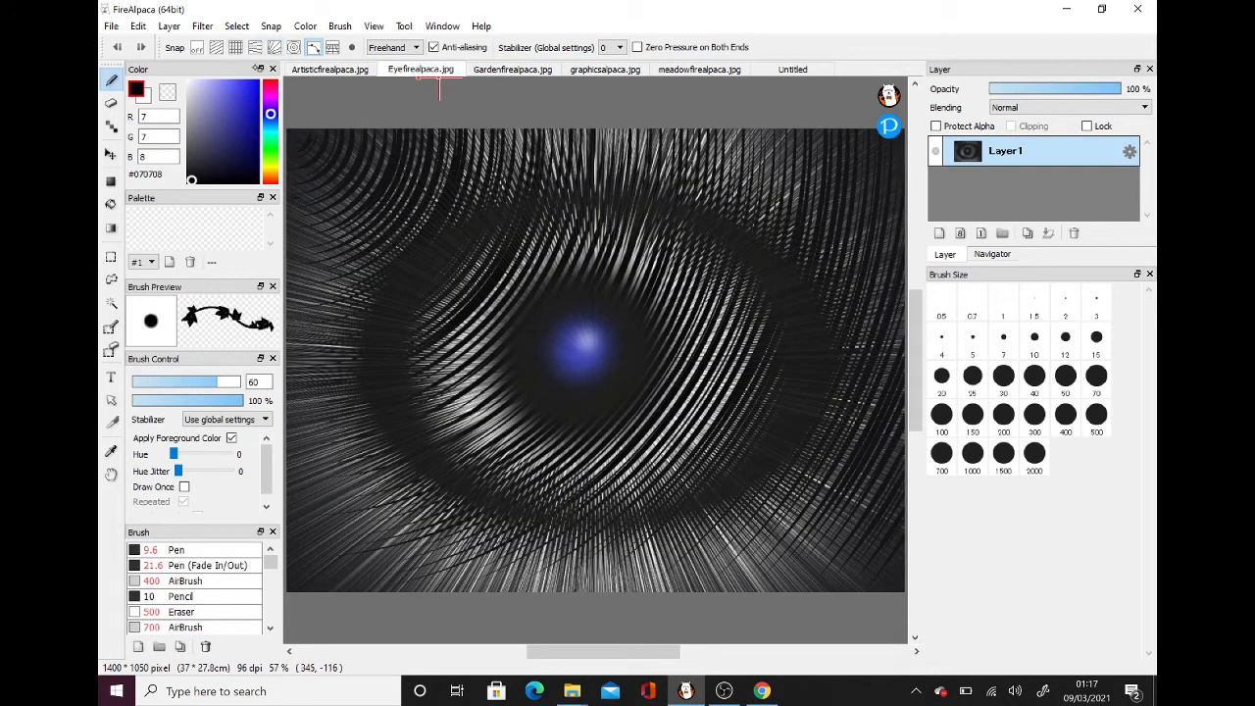
left_click(274, 47)
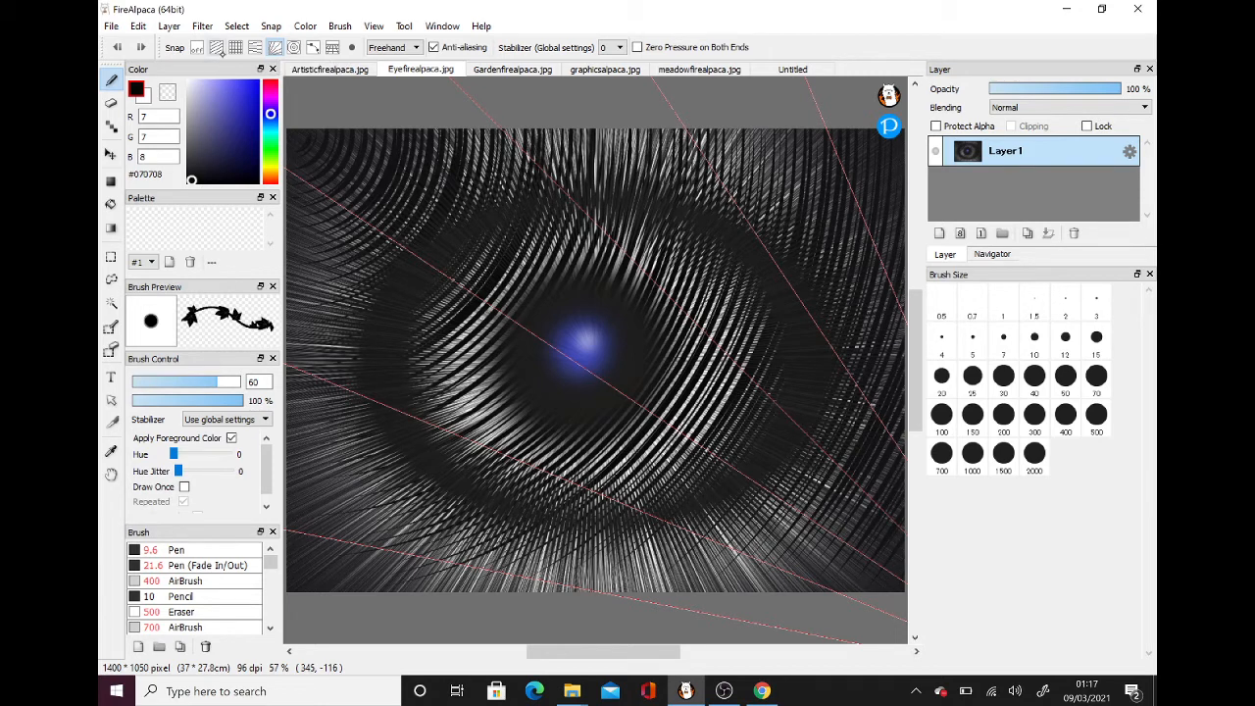
left_click(294, 47)
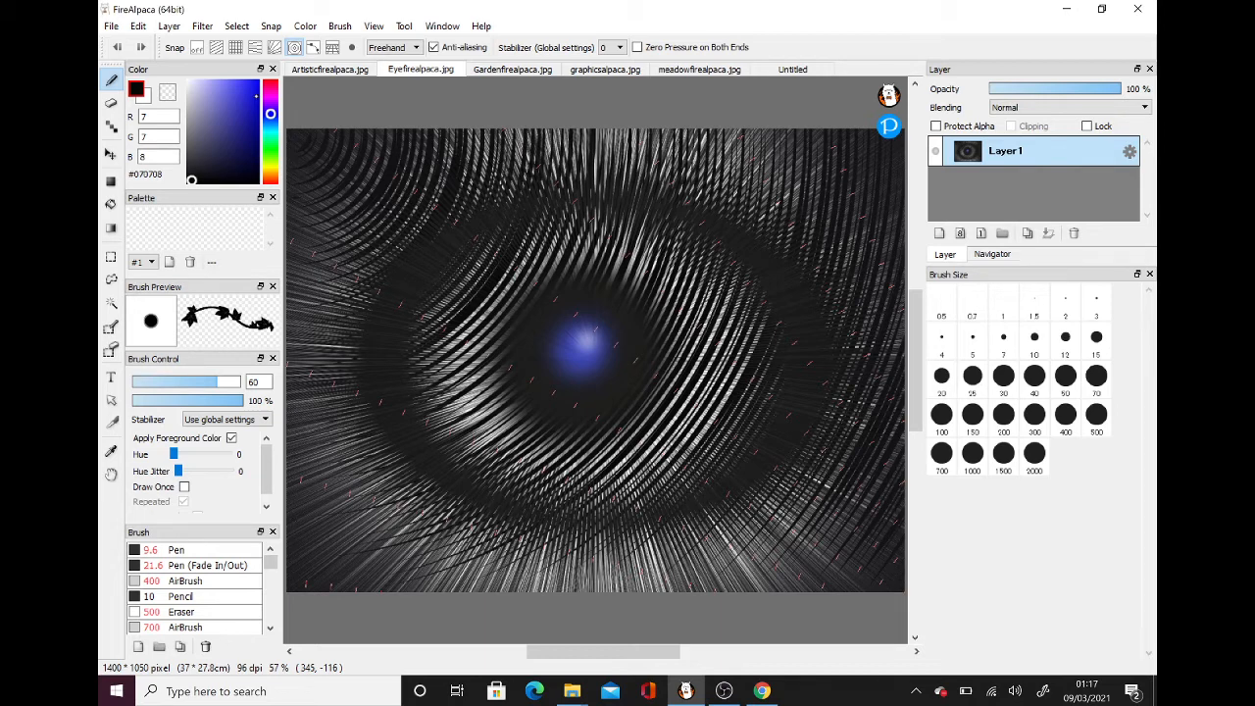
left_click(195, 26)
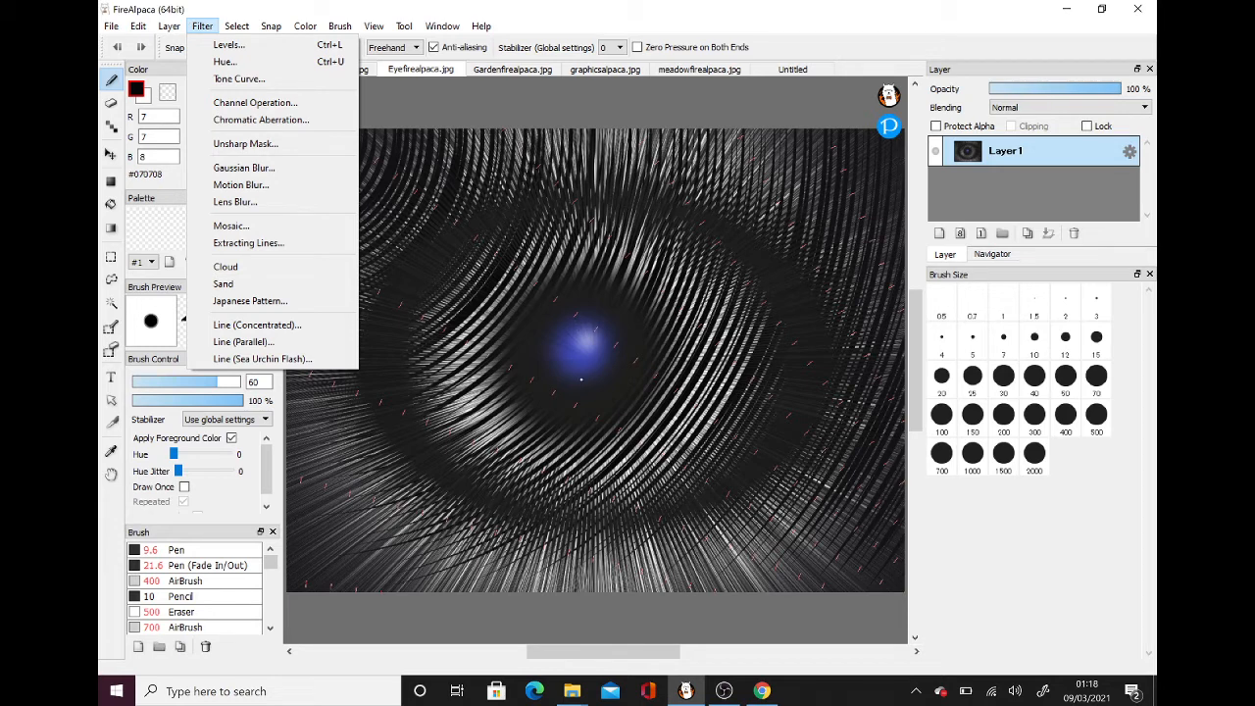
key("Escape")
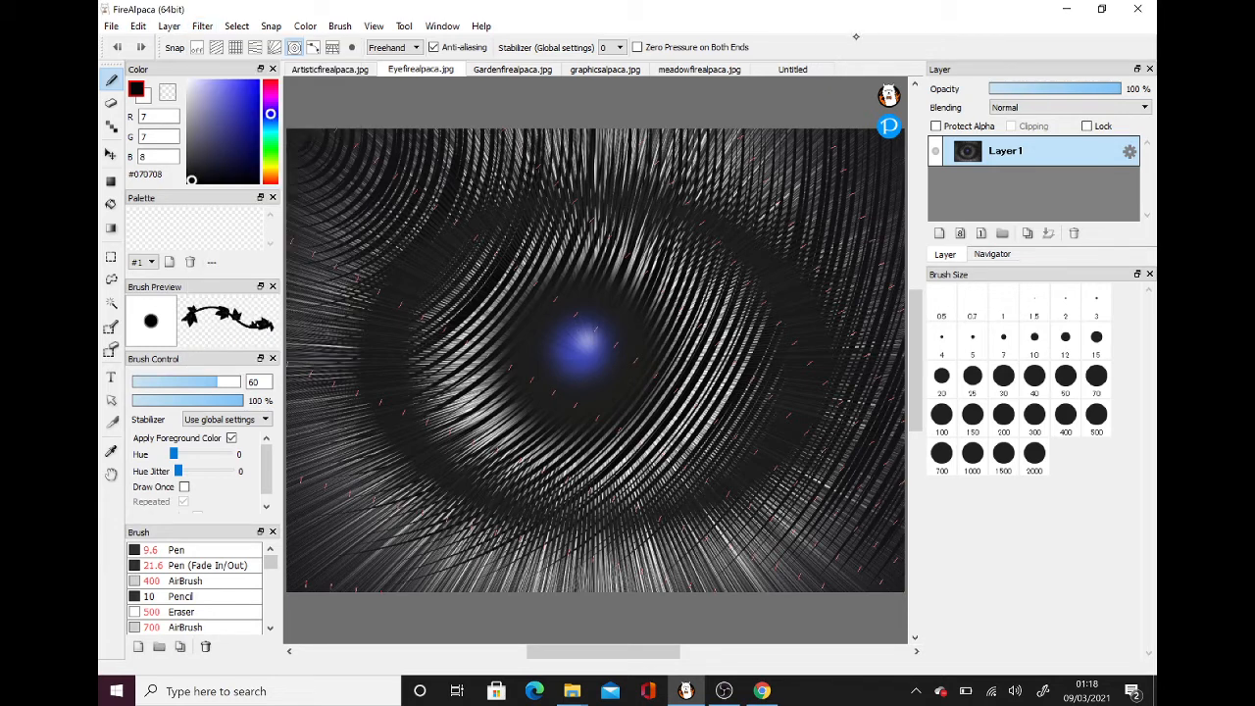
Switch to the Gardenfirealpaca.jpg artwork and choose the Smudge brush at size 50.
left_click(511, 68)
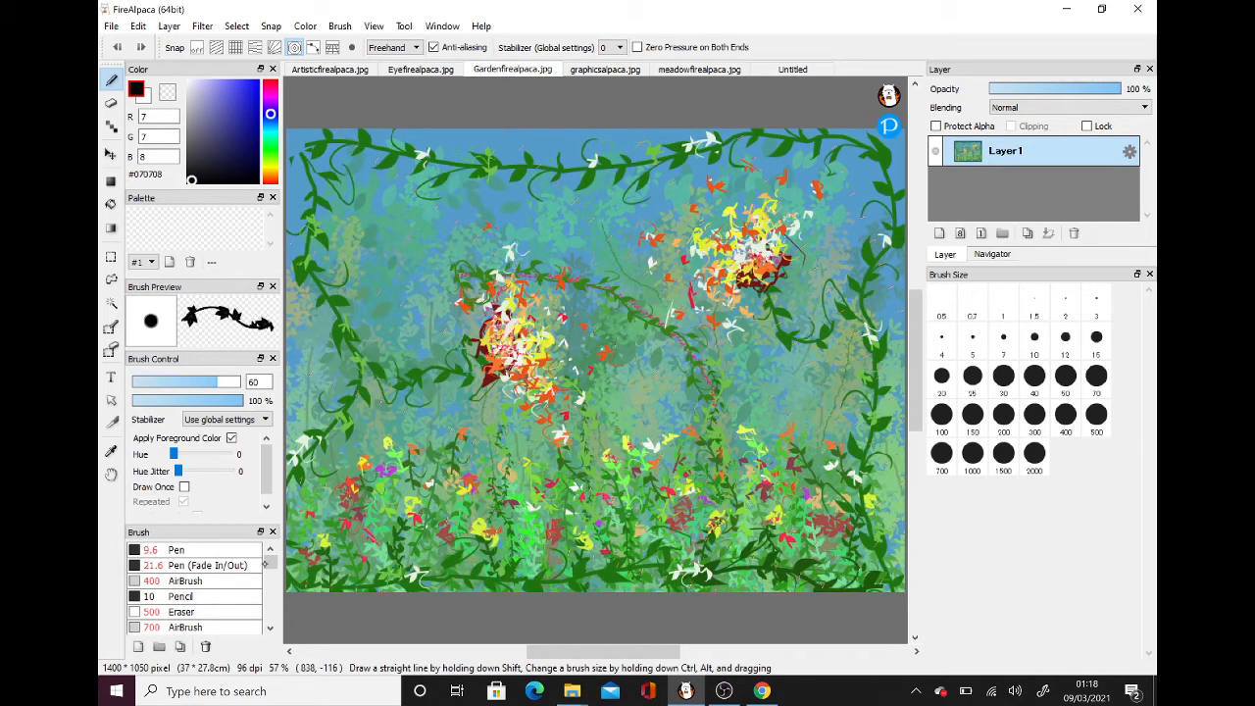
left_click_drag(265, 565, 262, 598)
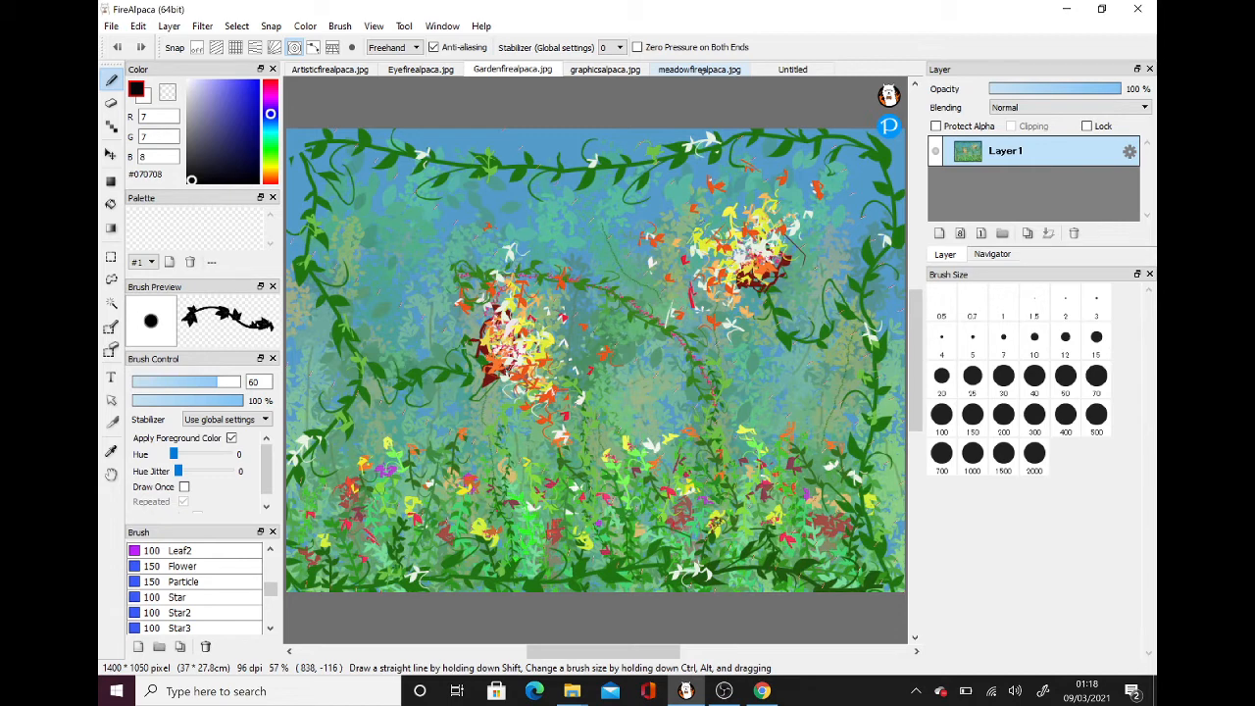
mouse_move(269, 588)
left_mouse_down()
mouse_move(268, 614)
mouse_move(263, 575)
left_mouse_up()
left_click(191, 575)
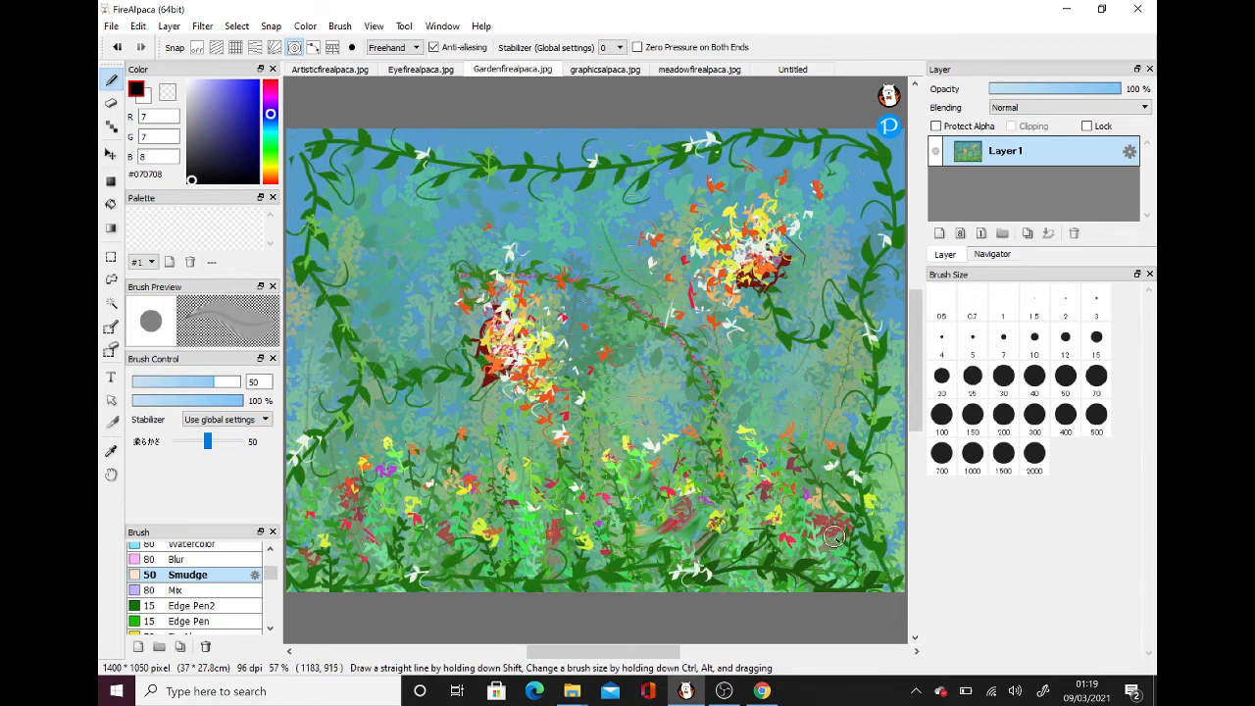
Smudge a red flower near the garden's lower edge and blur the flower bed across its width with the Blur brush at size 80.
left_click_drag(828, 527, 837, 537)
left_click(177, 559)
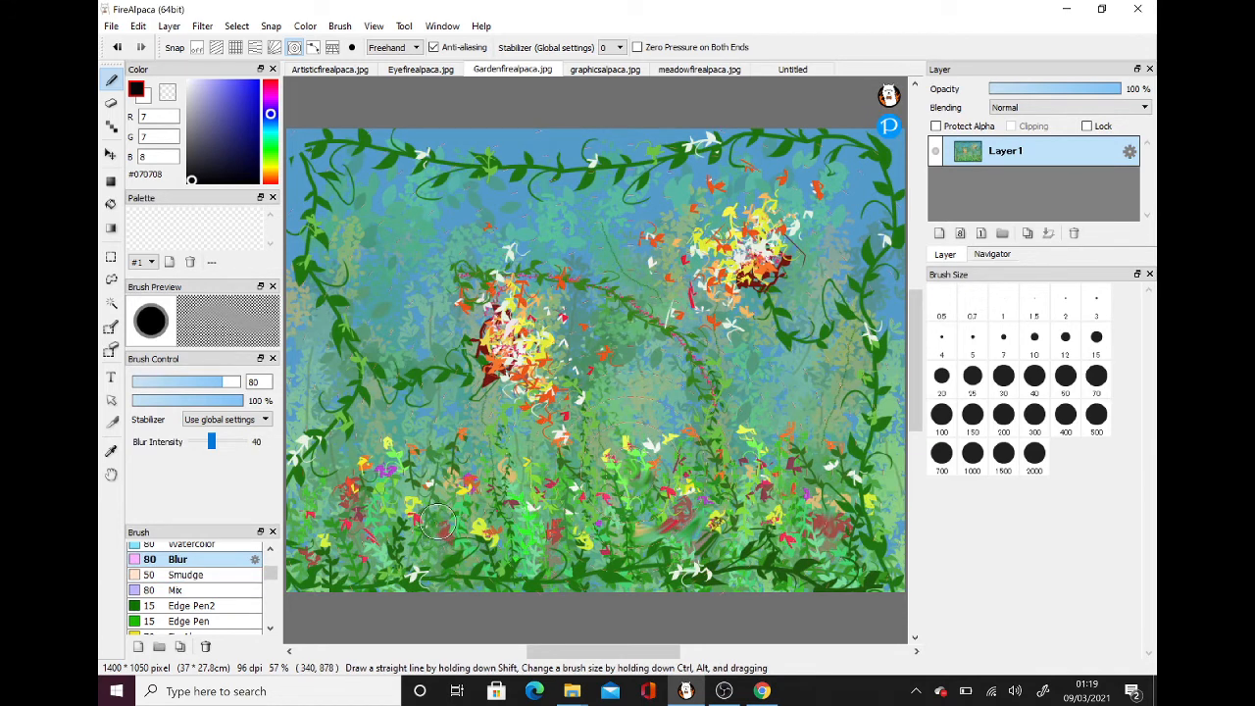
mouse_move(439, 523)
left_mouse_down()
mouse_move(478, 509)
mouse_move(460, 493)
mouse_move(483, 526)
mouse_move(455, 502)
mouse_move(485, 520)
left_mouse_up()
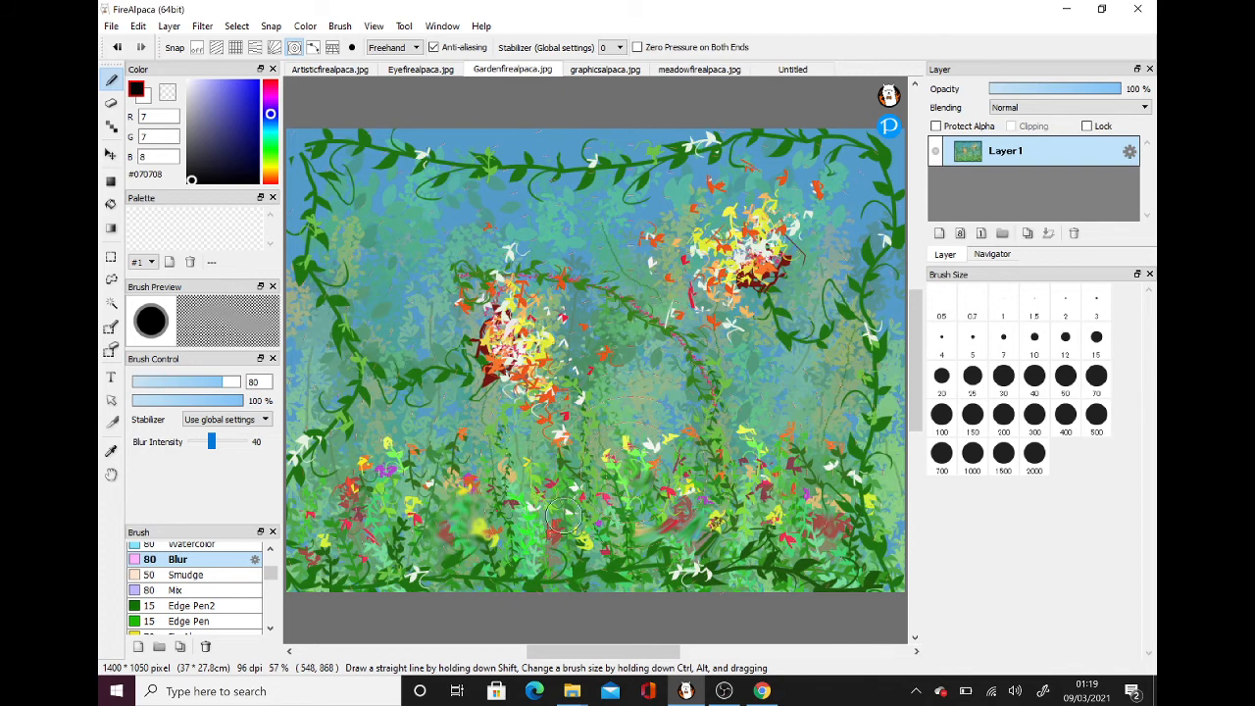
mouse_move(564, 511)
left_mouse_down()
mouse_move(528, 521)
mouse_move(543, 556)
mouse_move(526, 546)
mouse_move(589, 520)
mouse_move(593, 508)
mouse_move(570, 526)
mouse_move(615, 477)
mouse_move(628, 503)
mouse_move(624, 555)
mouse_move(684, 489)
mouse_move(714, 513)
mouse_move(681, 502)
mouse_move(708, 499)
mouse_move(693, 465)
mouse_move(817, 446)
mouse_move(694, 436)
mouse_move(731, 466)
mouse_move(766, 547)
mouse_move(796, 539)
mouse_move(796, 516)
mouse_move(739, 428)
mouse_move(764, 510)
left_mouse_up()
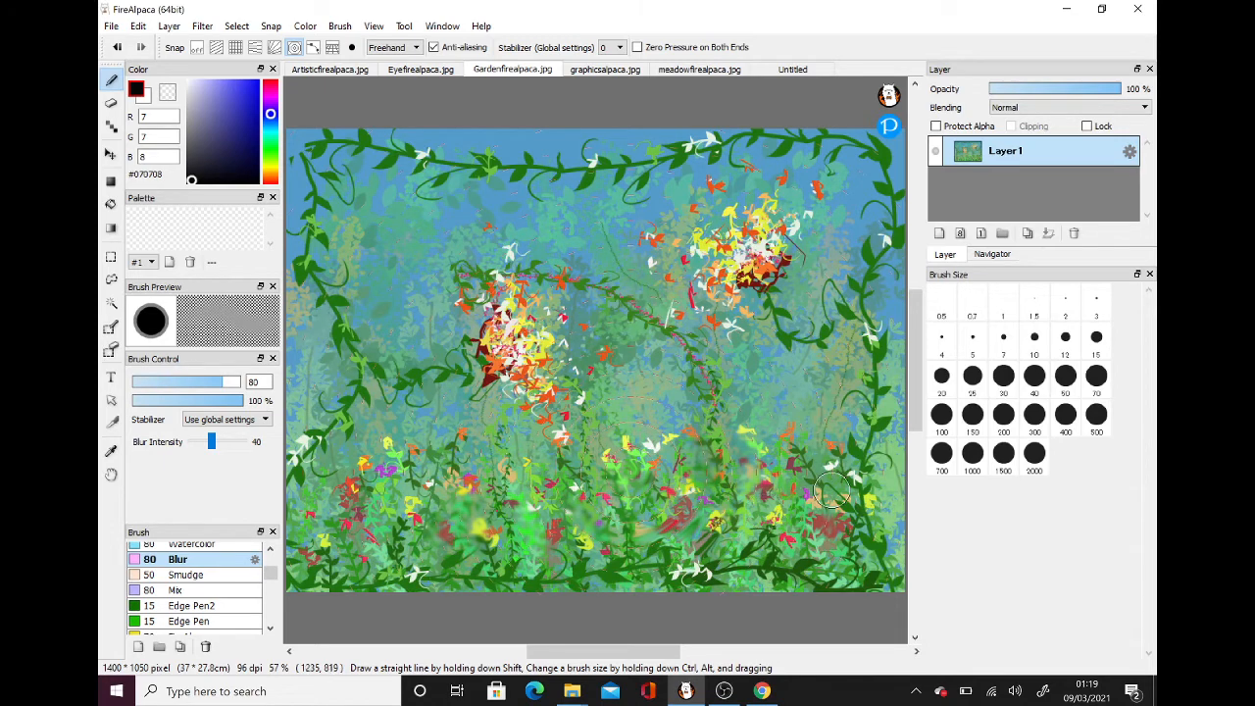
mouse_move(804, 439)
left_mouse_down()
mouse_move(838, 474)
mouse_move(809, 472)
mouse_move(870, 494)
mouse_move(809, 477)
mouse_move(851, 503)
mouse_move(825, 480)
mouse_move(841, 487)
mouse_move(878, 551)
left_mouse_up()
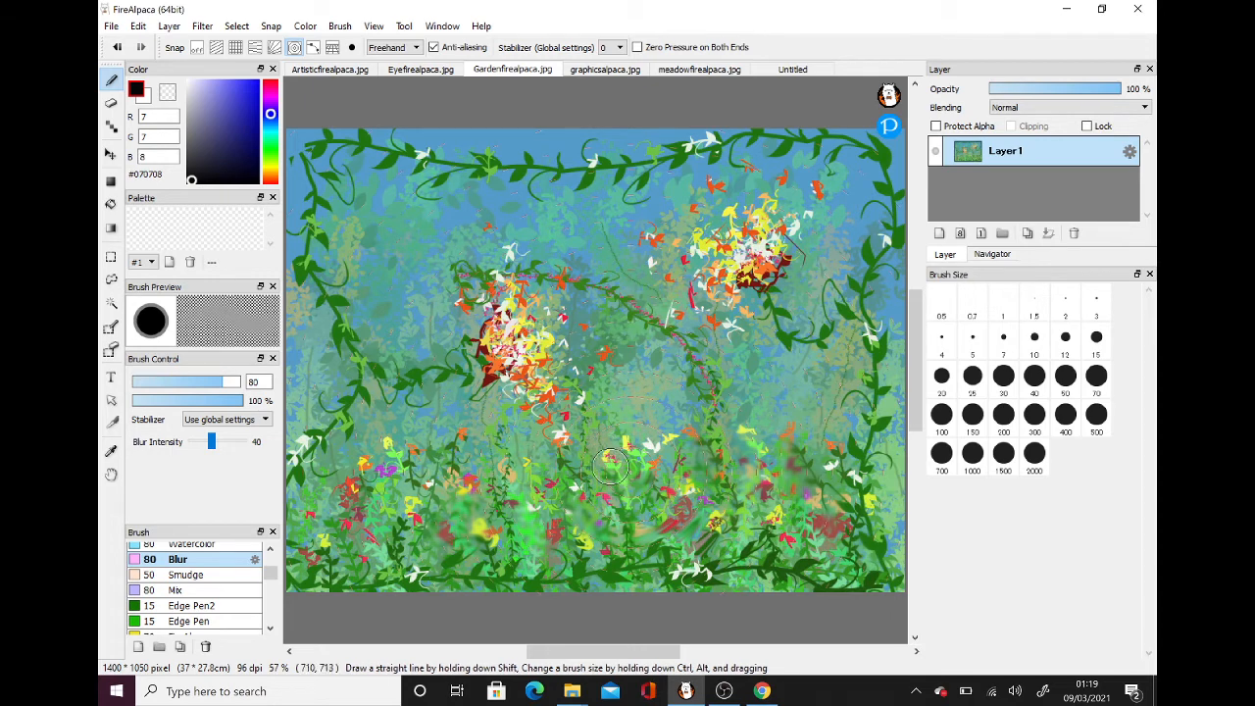
mouse_move(635, 441)
left_mouse_down()
mouse_move(671, 420)
mouse_move(700, 499)
mouse_move(749, 438)
mouse_move(727, 425)
mouse_move(754, 488)
mouse_move(745, 516)
mouse_move(771, 545)
mouse_move(799, 439)
mouse_move(764, 448)
mouse_move(779, 466)
mouse_move(851, 477)
mouse_move(814, 424)
left_mouse_up()
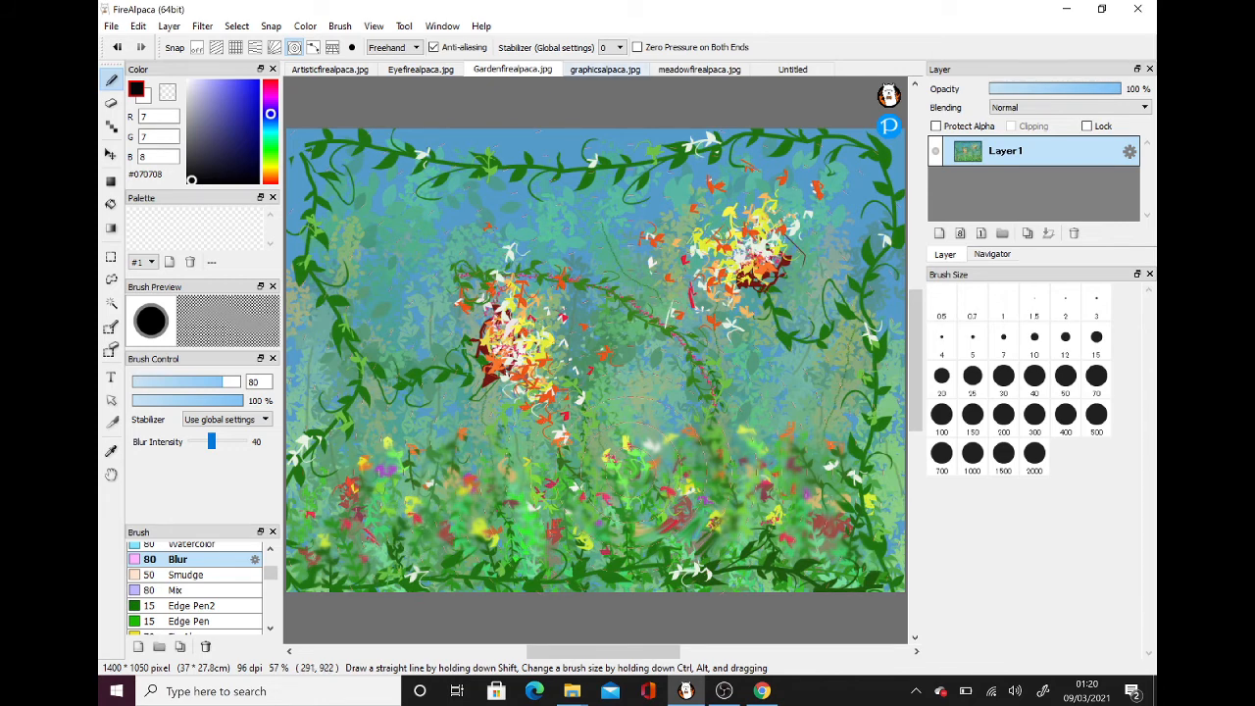
Preview the vanishing point, parallel and circle snaps on the graphicsalpaca.jpg artwork and blur its slanted red lines with the radial snap on.
left_click(605, 68)
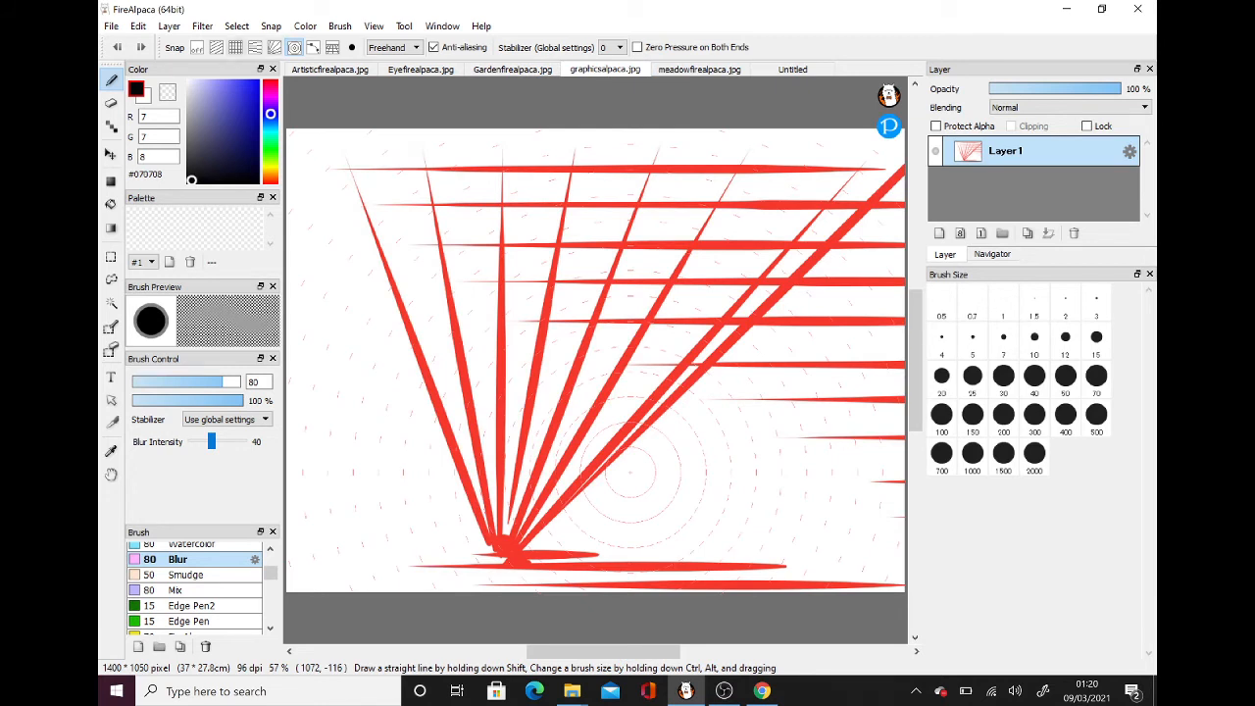
left_click(275, 47)
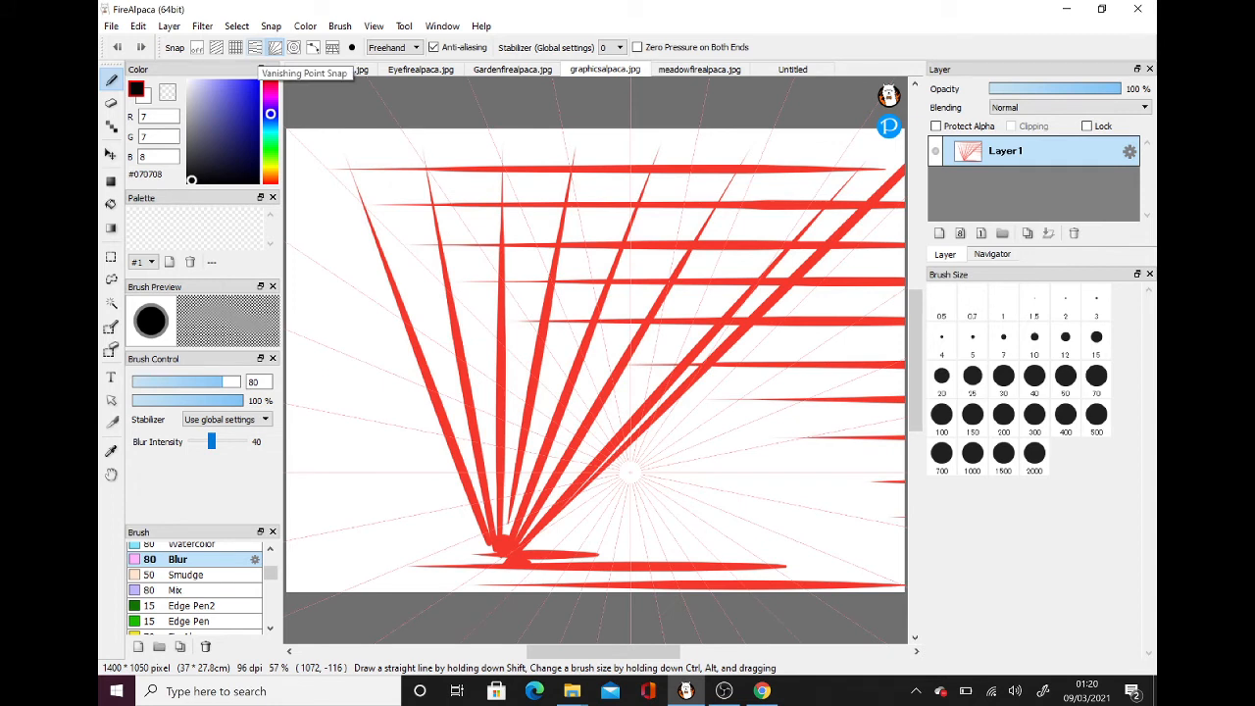
left_click(255, 47)
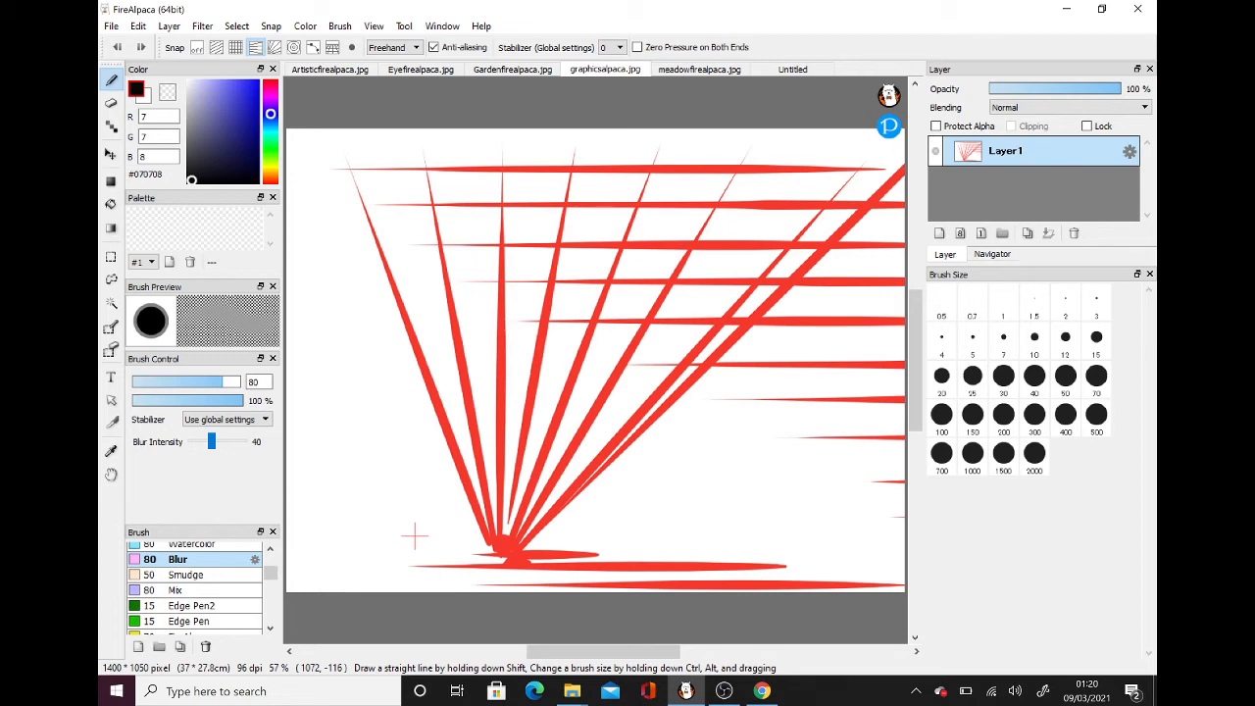
left_click(216, 47)
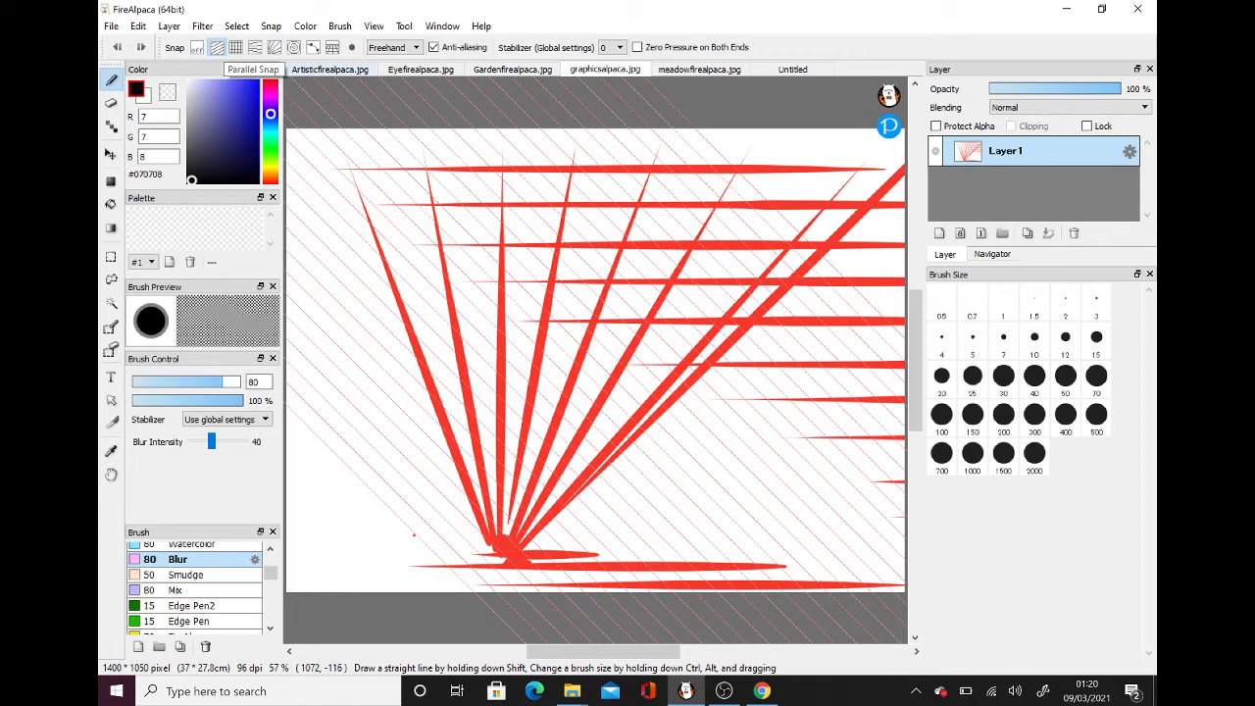
left_click(294, 47)
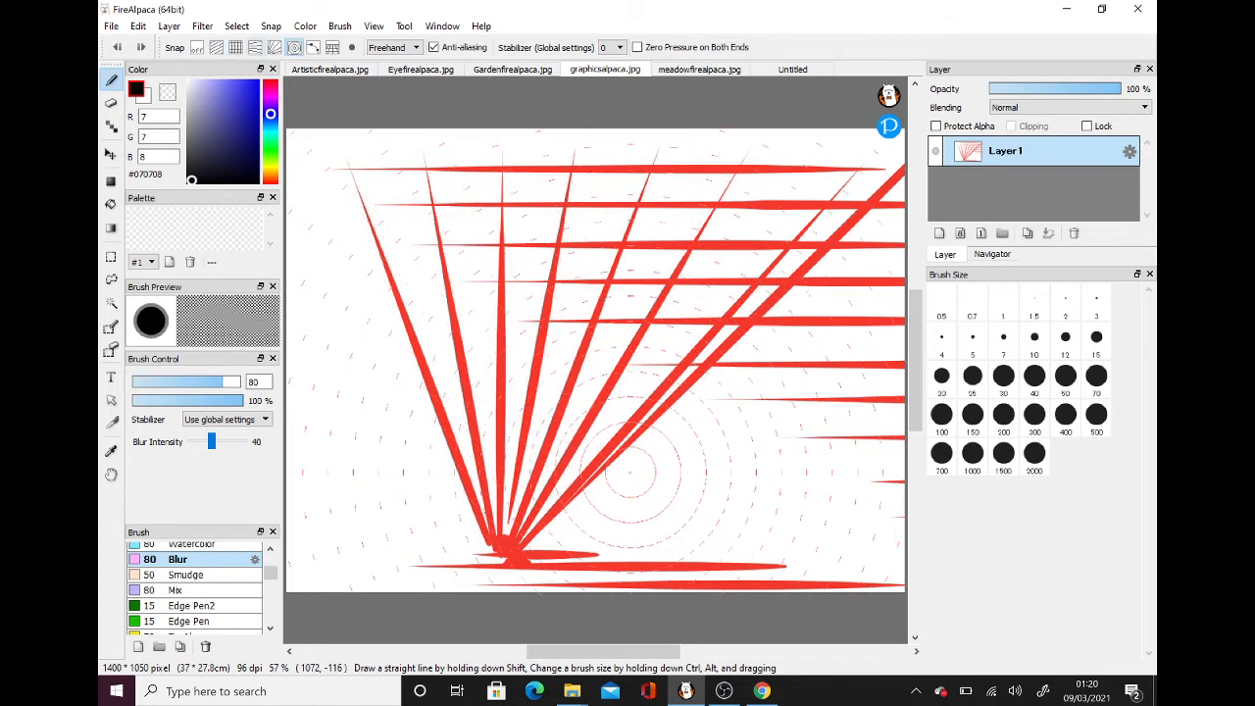
left_click(275, 47)
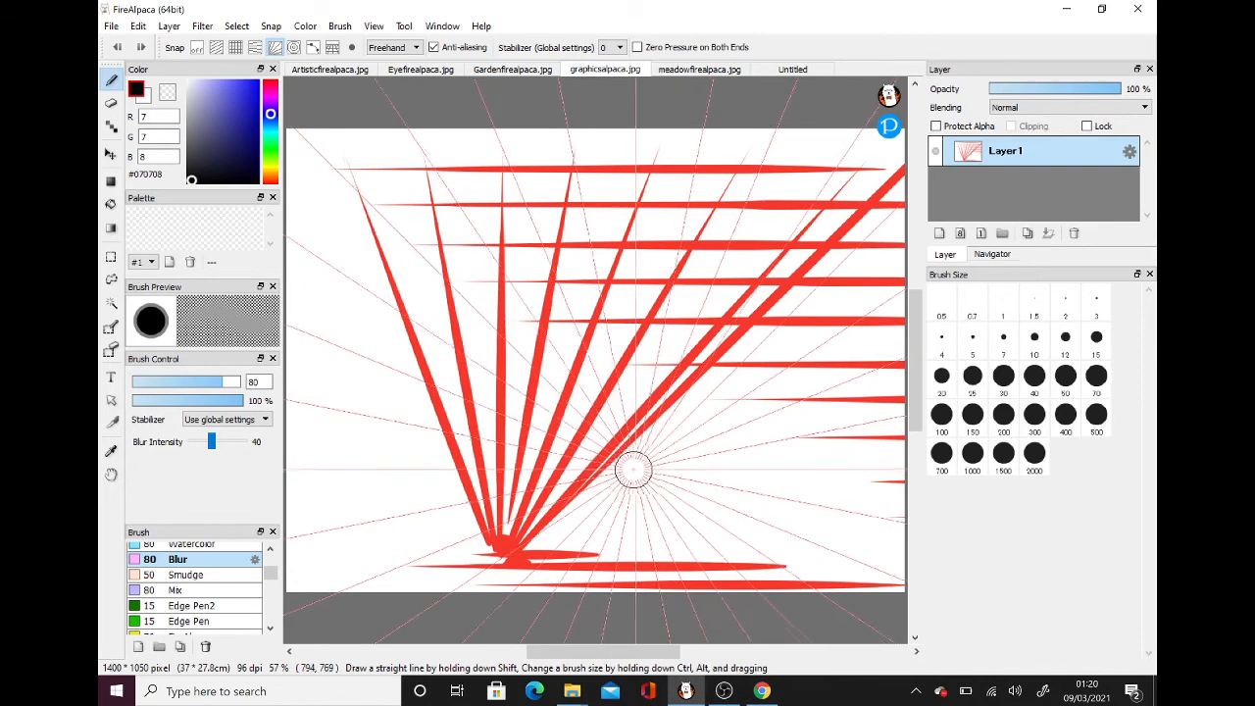
mouse_move(500, 545)
left_mouse_down()
mouse_move(625, 463)
mouse_move(682, 482)
mouse_move(597, 499)
mouse_move(637, 461)
mouse_move(742, 444)
left_mouse_up()
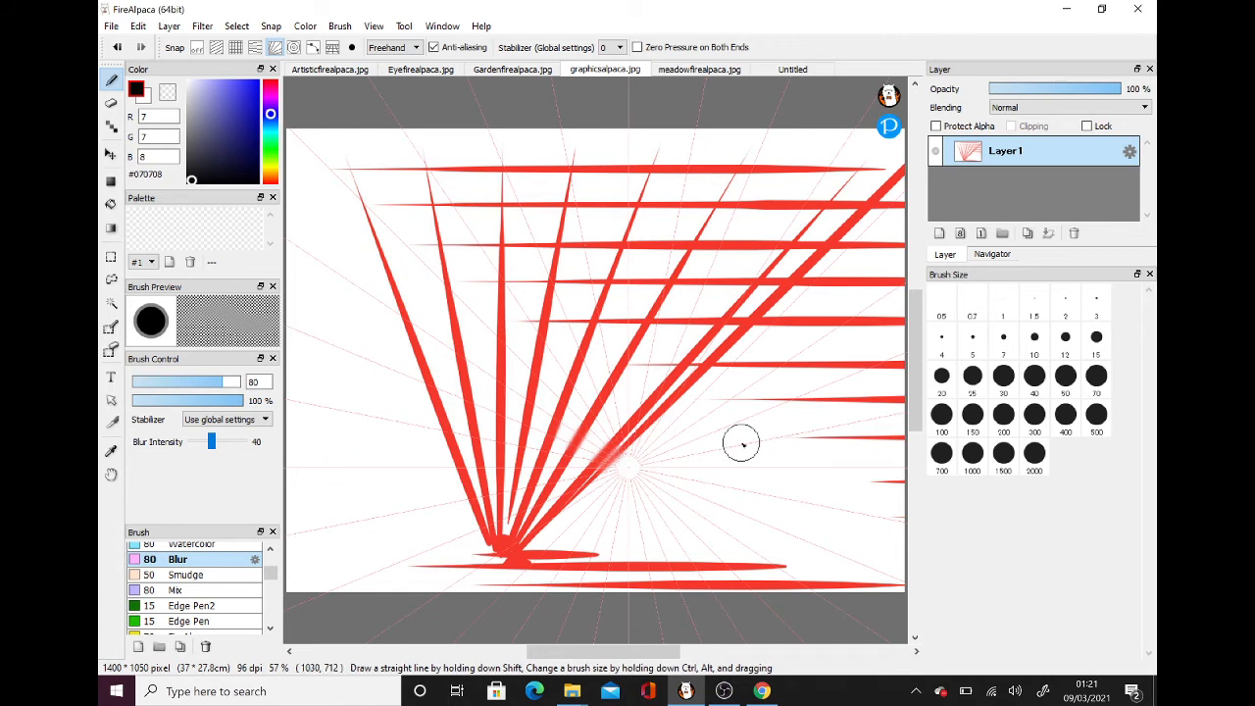
Turn snapping off on the meadowfirealpaca.jpg artwork and soften the flowers along its lower edge with the Blur brush at size 80.
left_click(690, 68)
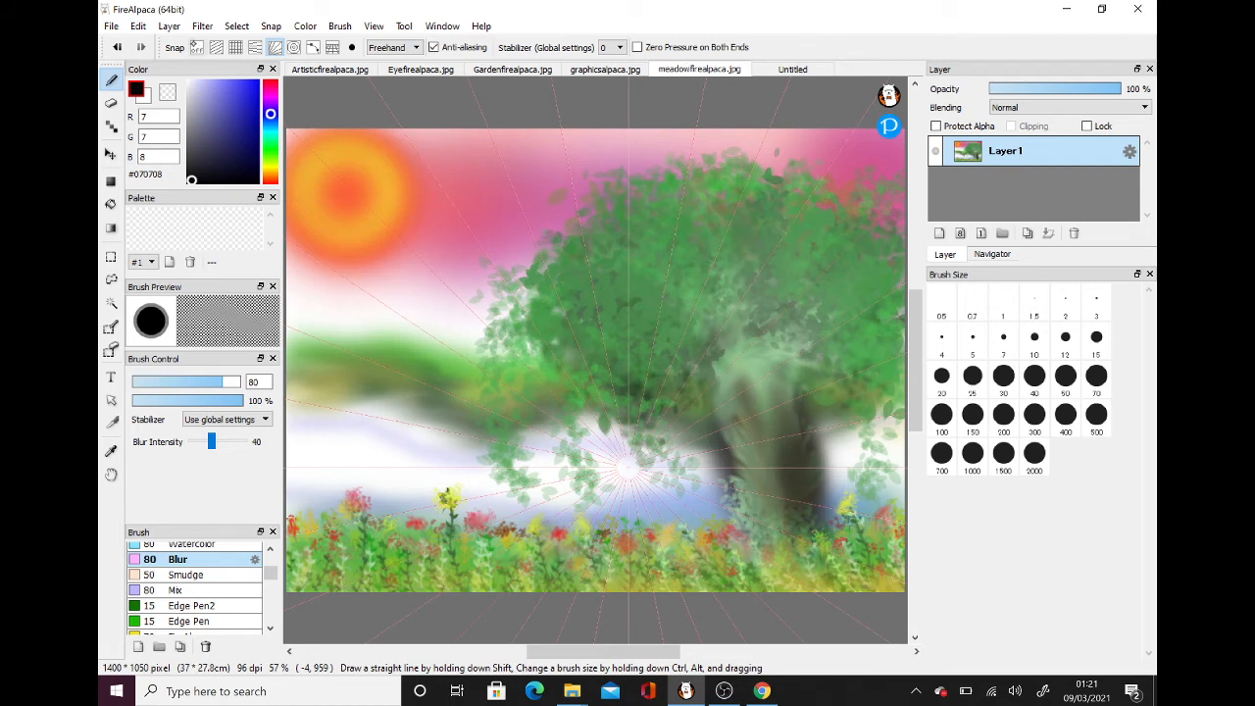
left_click(197, 47)
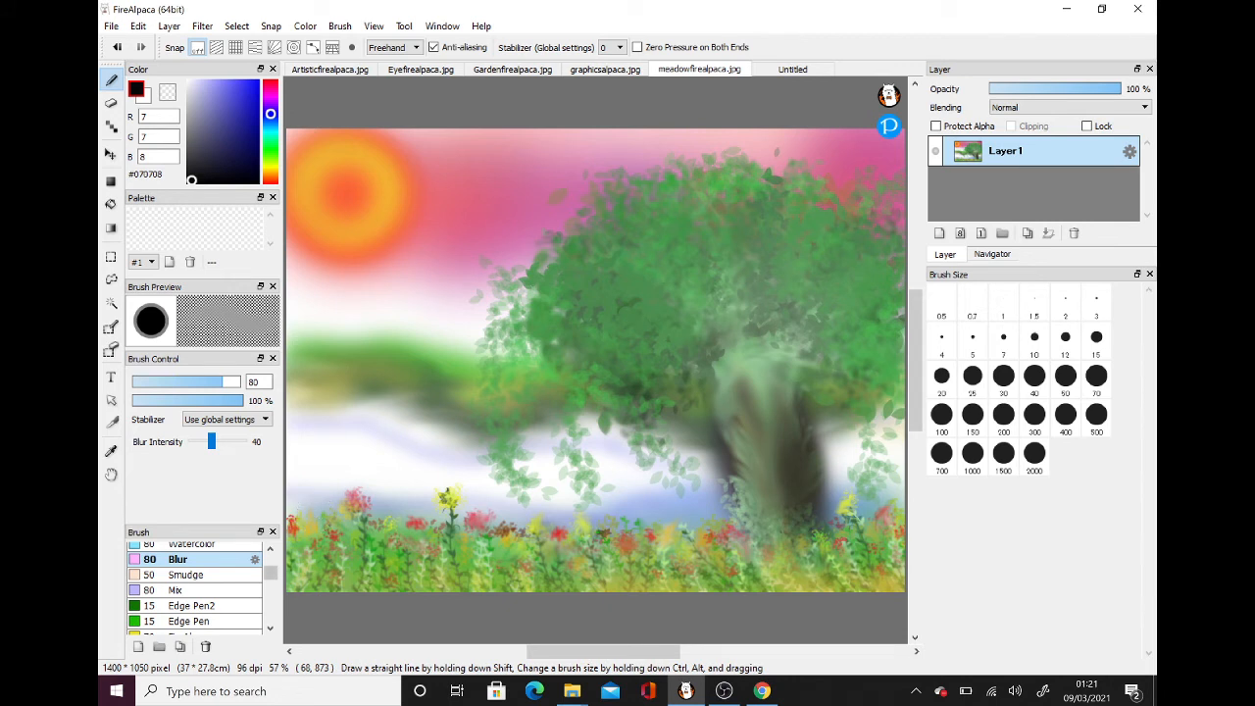
left_click_drag(270, 574, 270, 559)
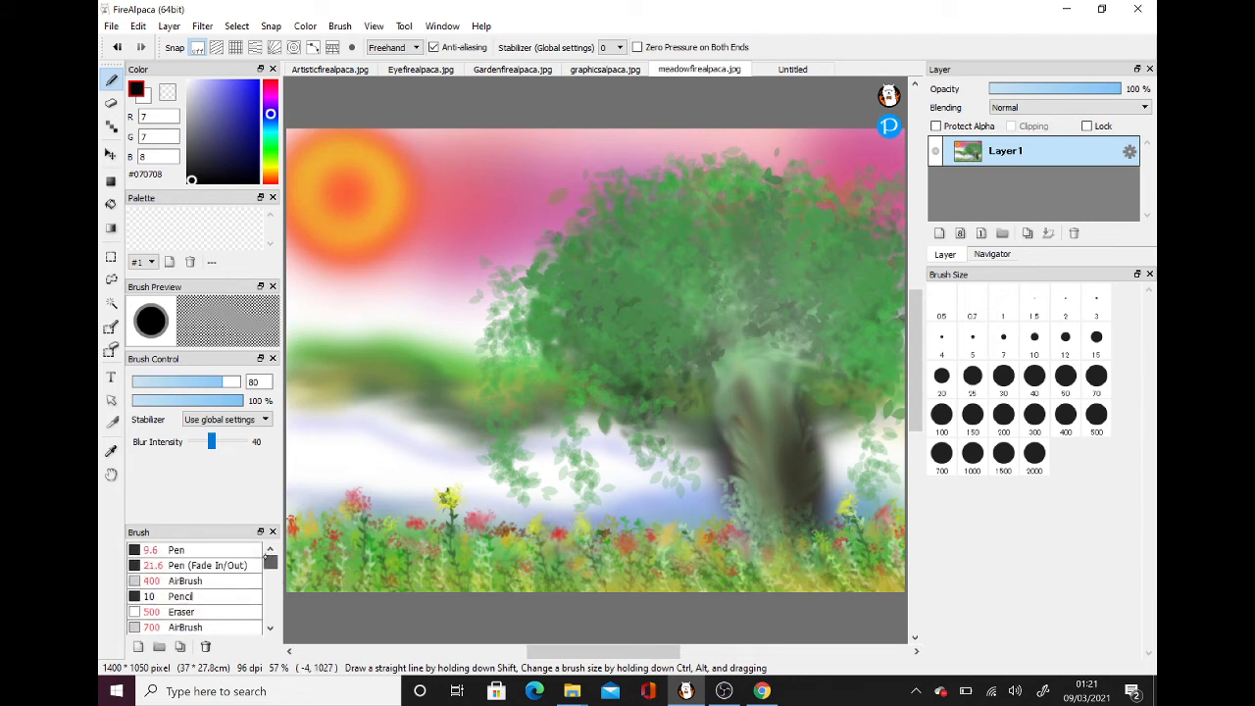
scroll(264, 555, "down", 3)
scroll(265, 555, "up", 3)
scroll(257, 555, "down", 3)
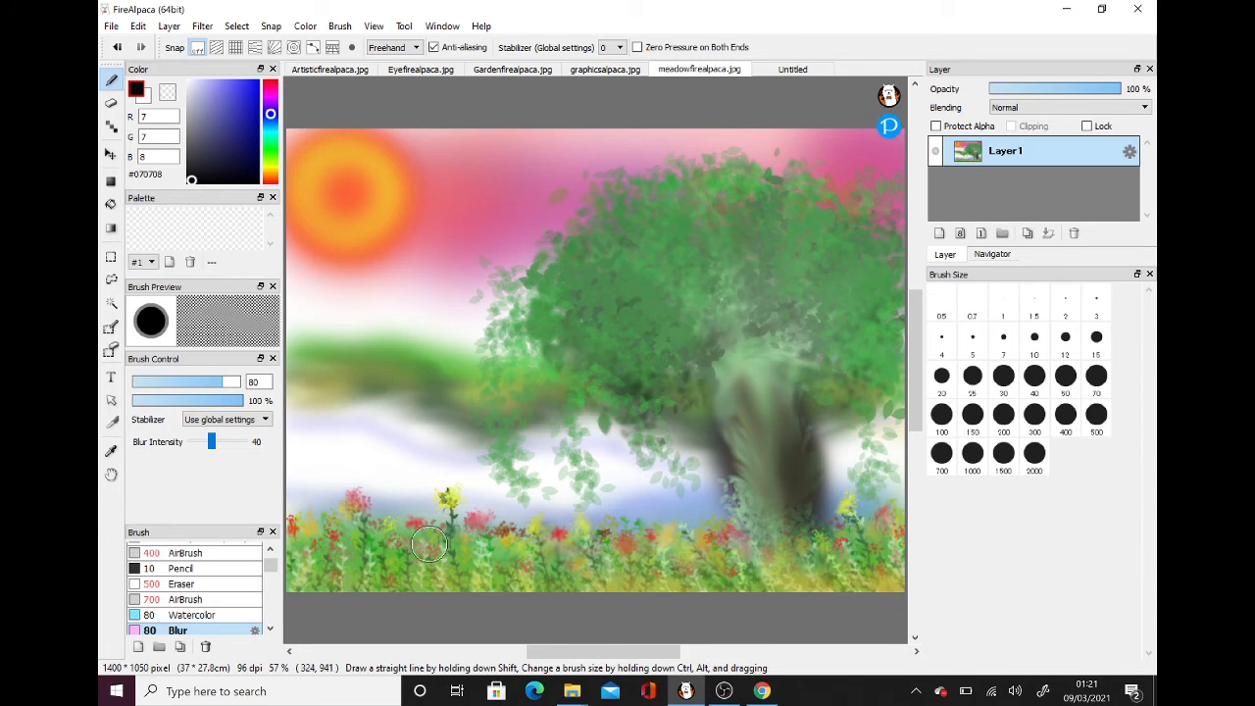
mouse_move(390, 574)
left_mouse_down()
mouse_move(348, 503)
mouse_move(410, 535)
mouse_move(522, 530)
mouse_move(495, 534)
mouse_move(543, 545)
mouse_move(560, 532)
mouse_move(629, 555)
mouse_move(696, 546)
mouse_move(588, 537)
mouse_move(515, 585)
mouse_move(457, 534)
mouse_move(490, 578)
mouse_move(300, 573)
left_mouse_up()
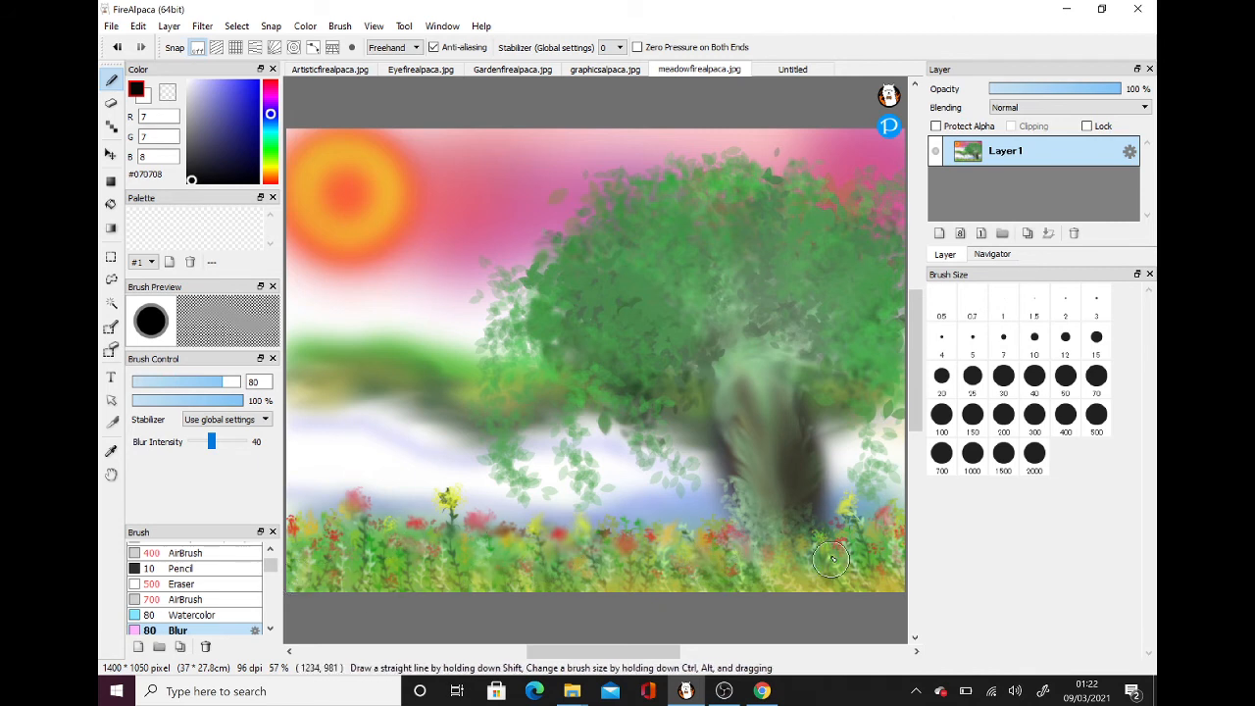
mouse_move(849, 553)
left_mouse_down()
mouse_move(886, 571)
mouse_move(923, 566)
left_mouse_up()
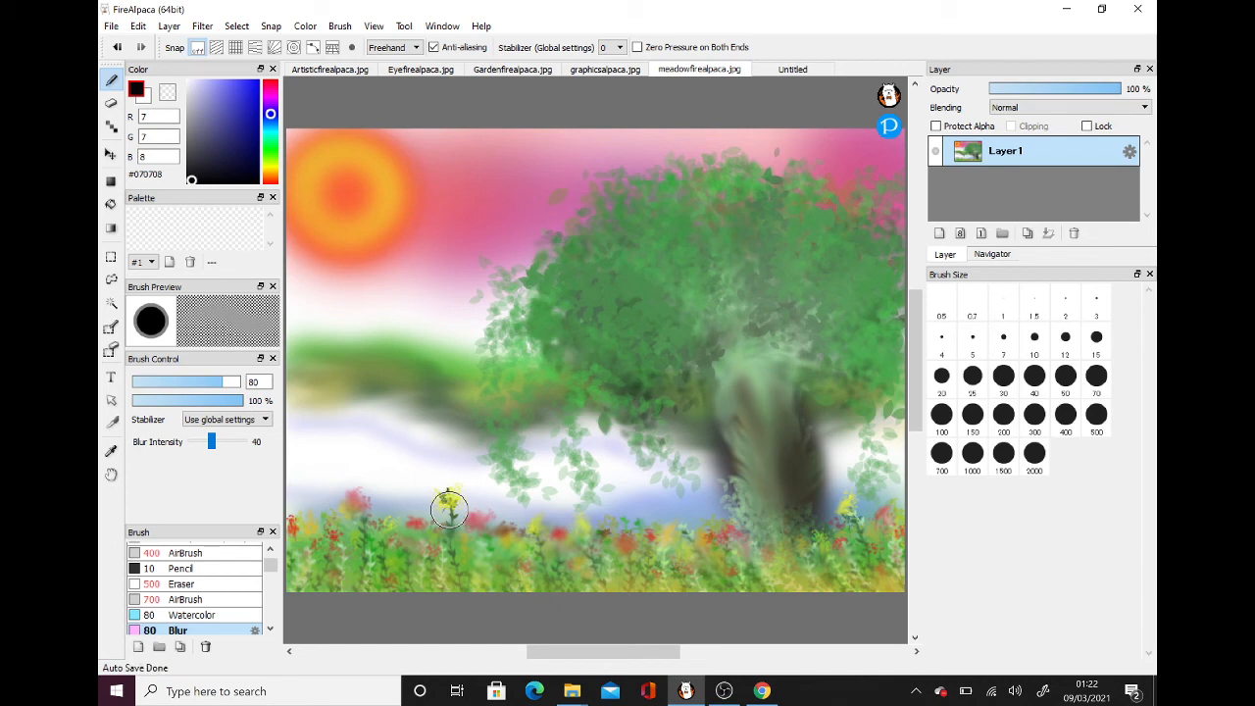
Review the graphics, garden, eye, artistic and meadow artworks in turn and look through the available brushes.
left_click(605, 69)
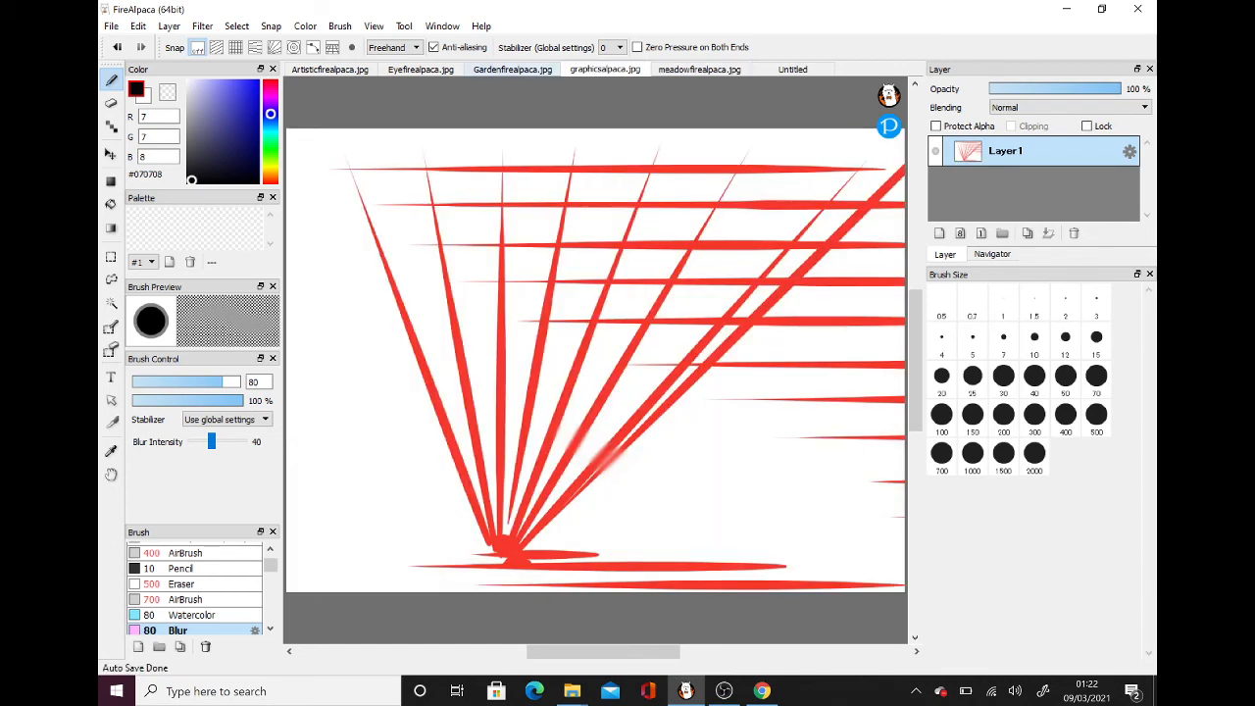
left_click(513, 68)
left_click(393, 68)
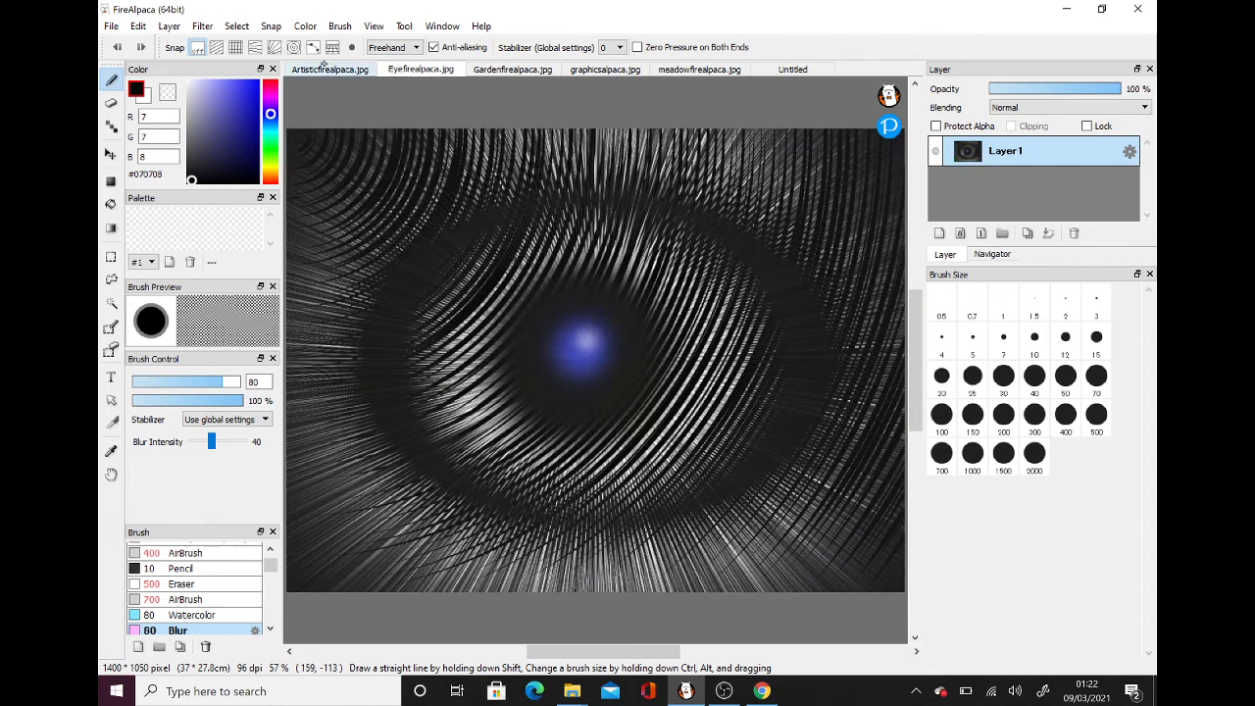
left_click(329, 69)
left_click(421, 69)
left_click(512, 68)
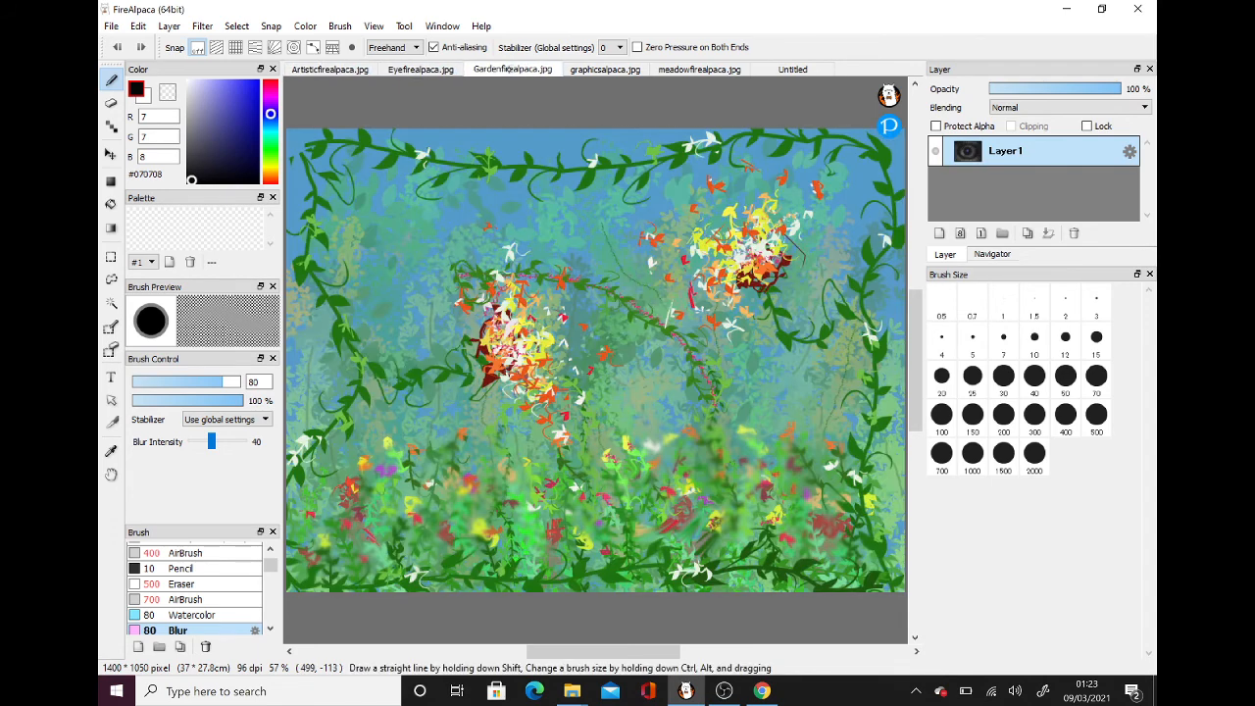
left_click(605, 69)
left_click(696, 68)
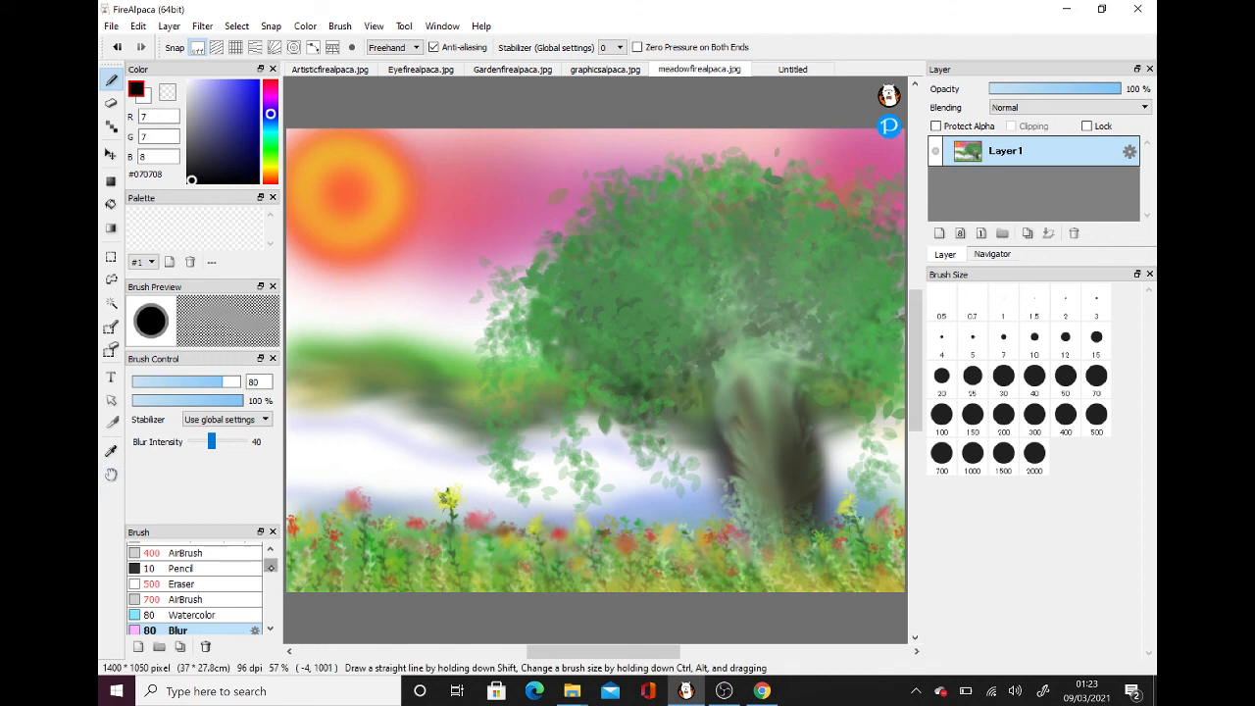
scroll(270, 567, "down", 10)
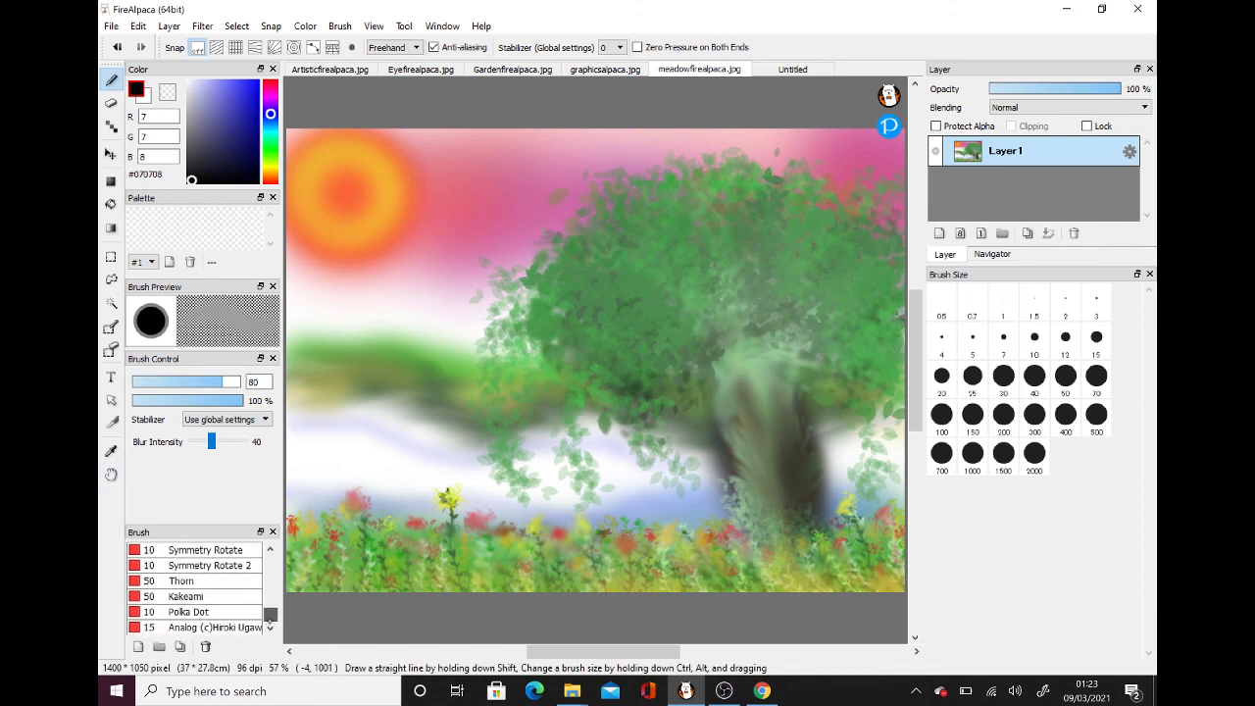
scroll(270, 588, "up", 10)
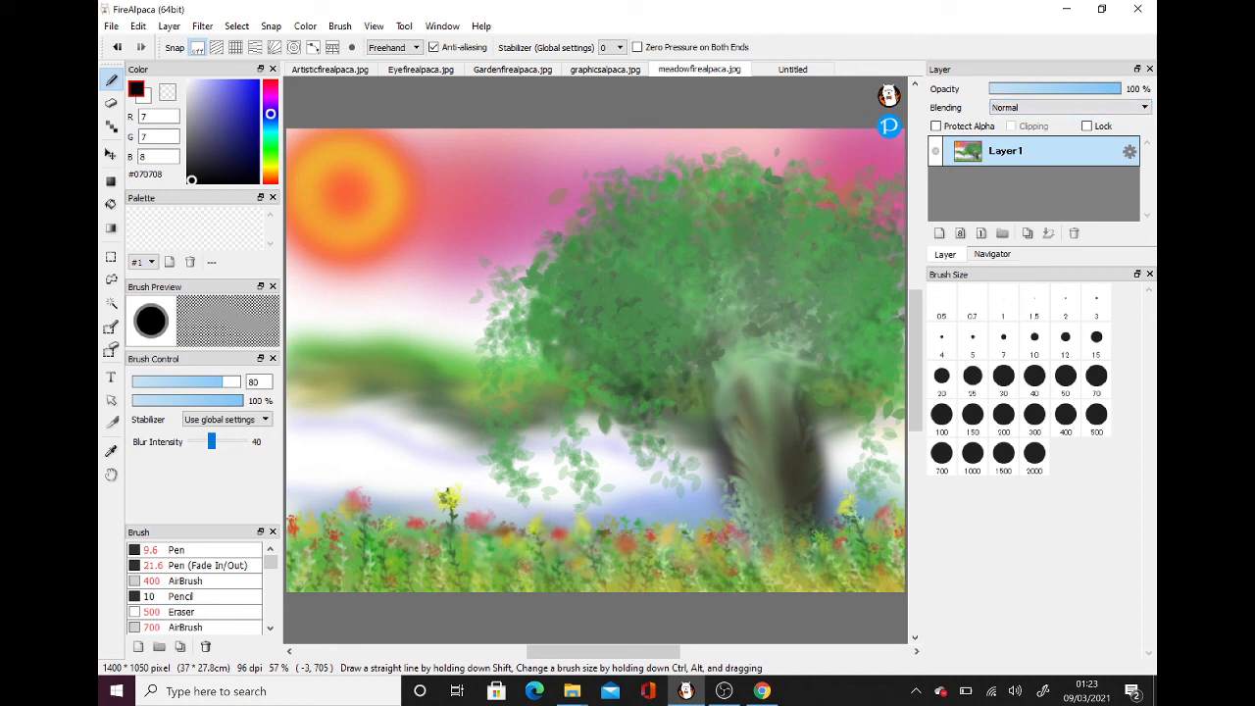
Lower Layer1's opacity to 58 % on the meadow artwork and restore it to 100 %.
left_click_drag(1120, 88, 1065, 88)
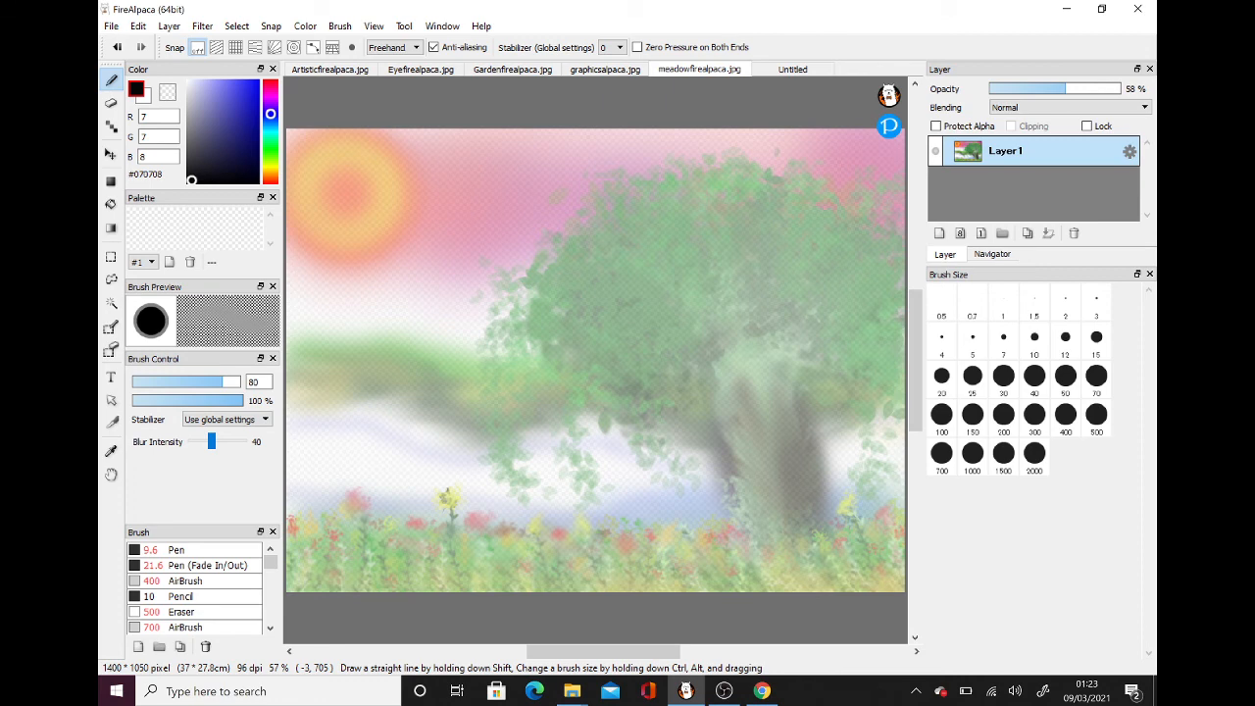
left_click_drag(1064, 88, 1138, 89)
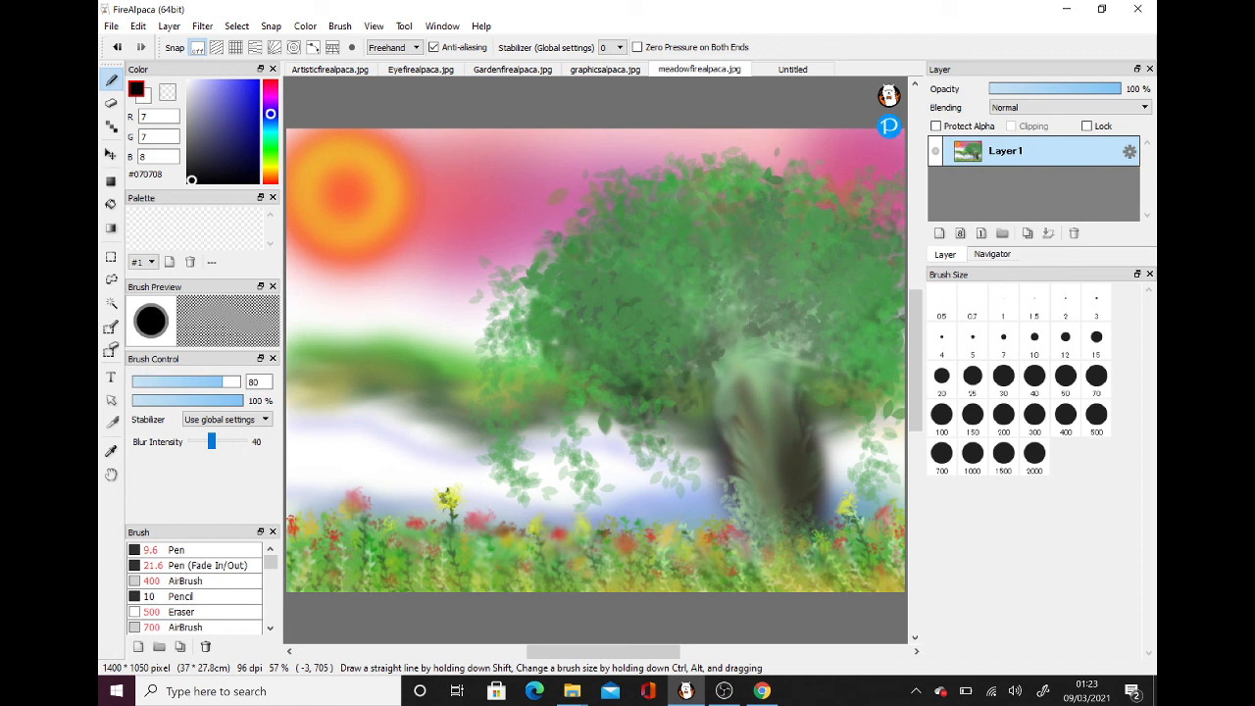
mouse_move(271, 561)
left_mouse_down()
mouse_move(270, 614)
mouse_move(270, 560)
left_mouse_up()
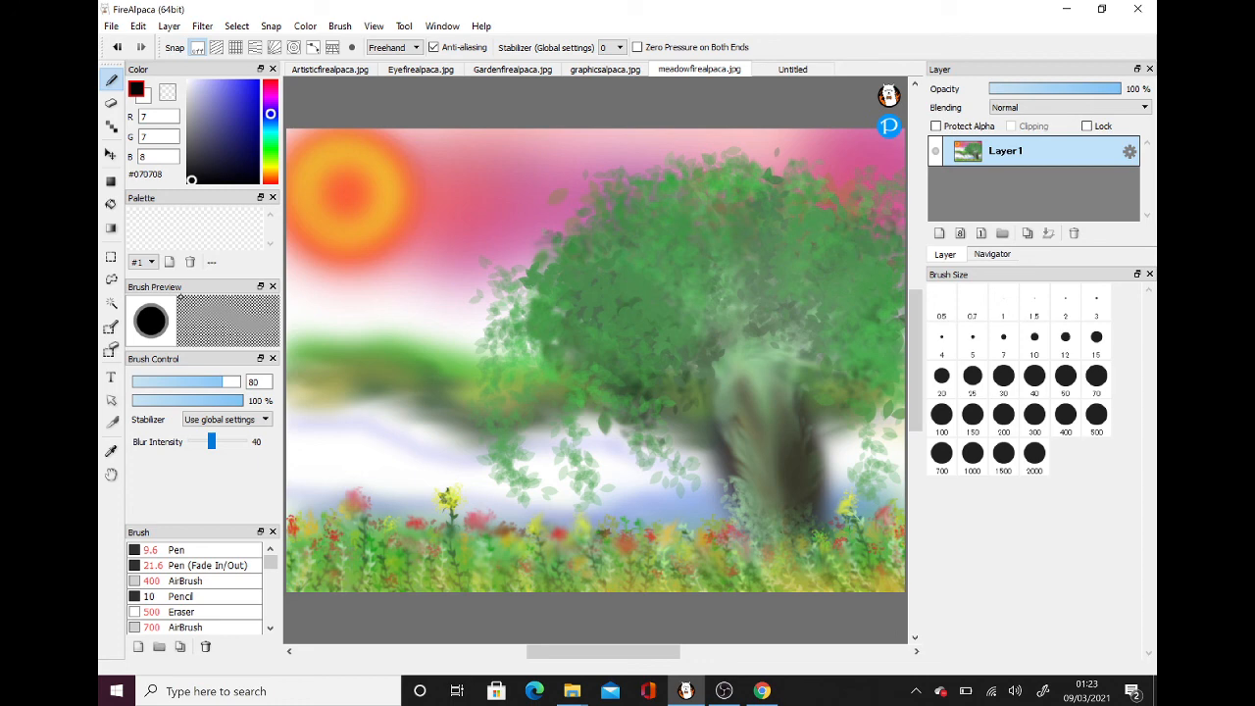
Switch to OBS.
left_click(723, 691)
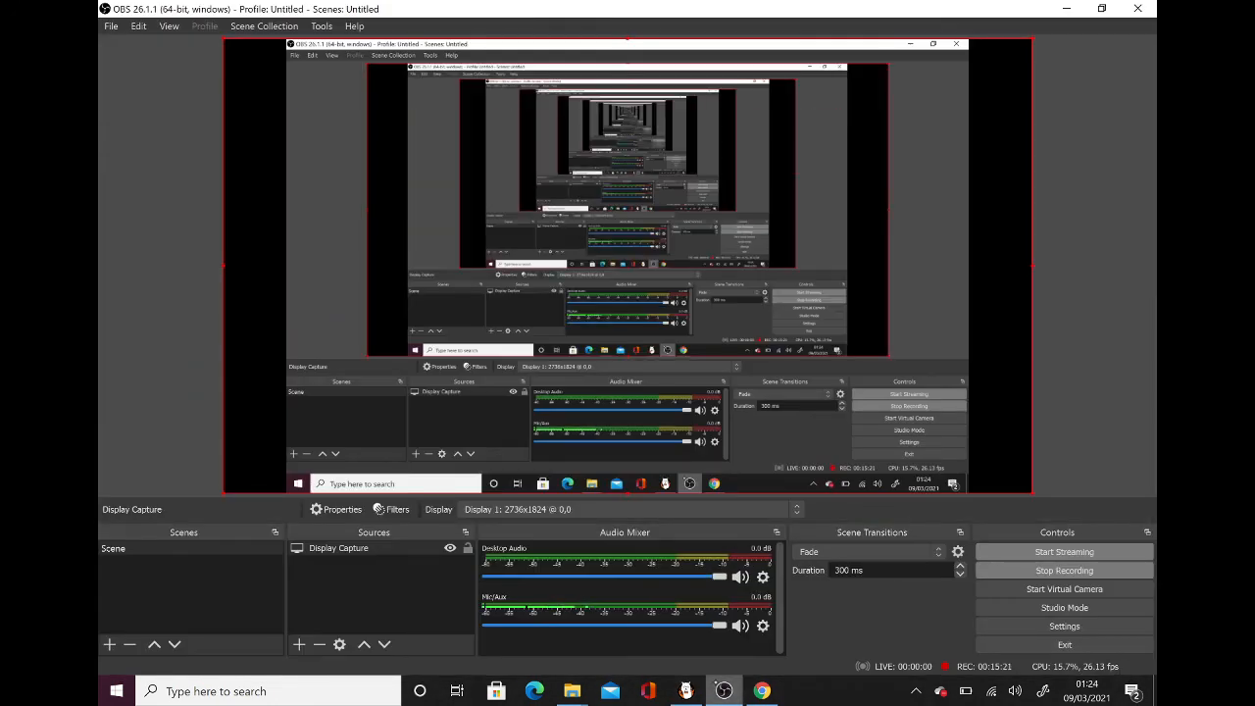